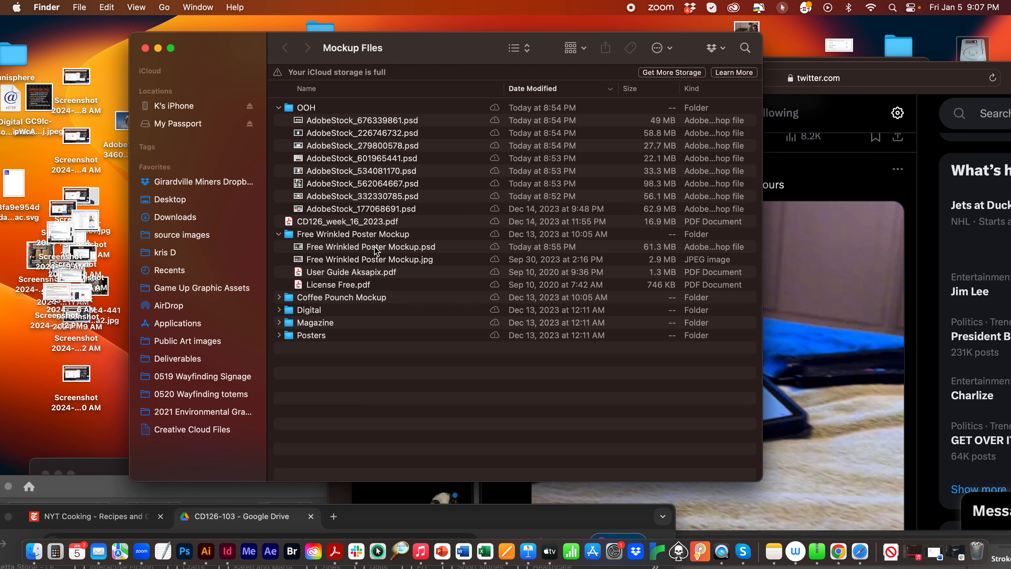
- Expand the Coffee Pounch Mockup, Digital, Magazine and Posters folders in the Mockup Files listing
{"action": "left_click", "coordinate": [279, 297]}
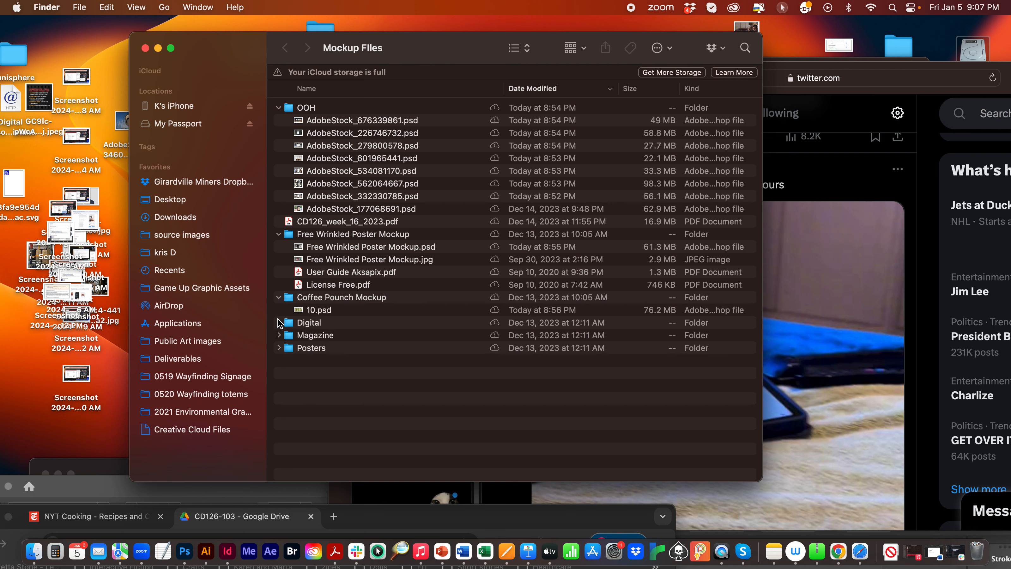
{"action": "left_click", "coordinate": [279, 322]}
{"action": "left_click", "coordinate": [279, 436]}
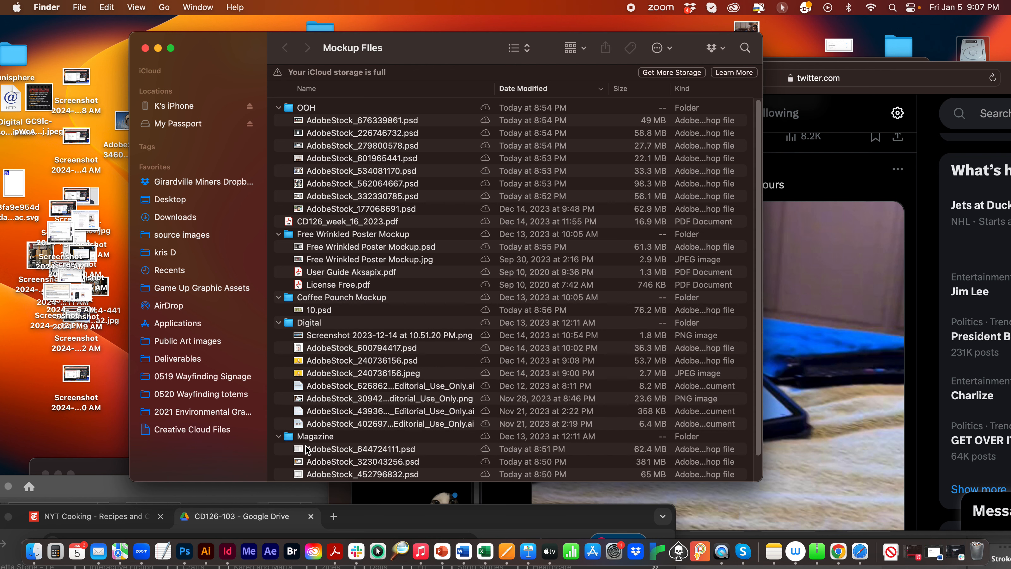
{"action": "left_click", "coordinate": [279, 469]}
{"action": "scroll", "coordinate": [415, 240], "scroll_direction": "up", "scroll_amount": 2}
- Open CD126_week_16_2023.pdf, page through the student mockup examples up to page 10, and close the document
{"action": "double_click", "coordinate": [337, 222]}
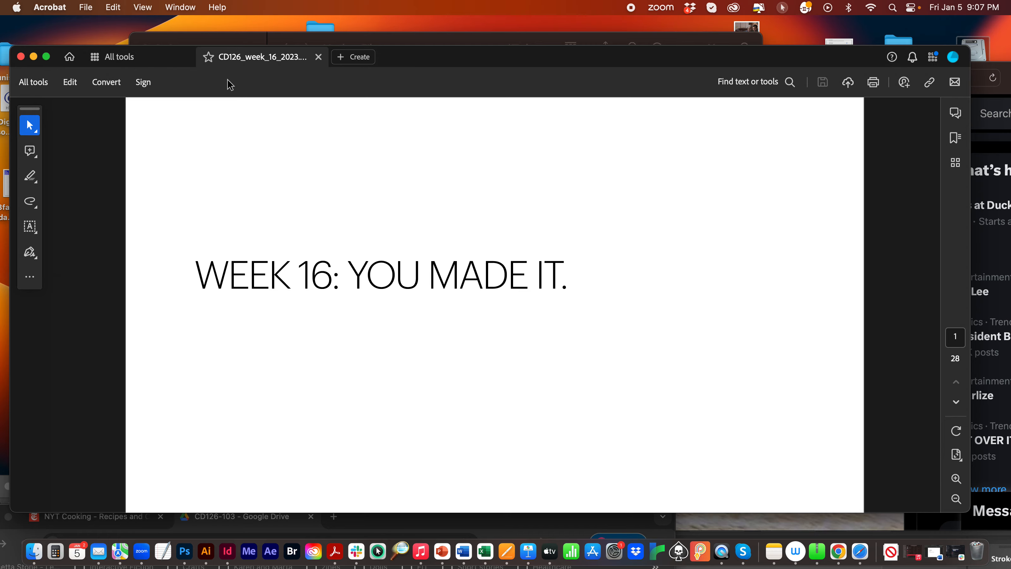
{"action": "key", "text": "Right"}
{"action": "key", "text": "Right"}
{"action": "key", "text": "Right"}
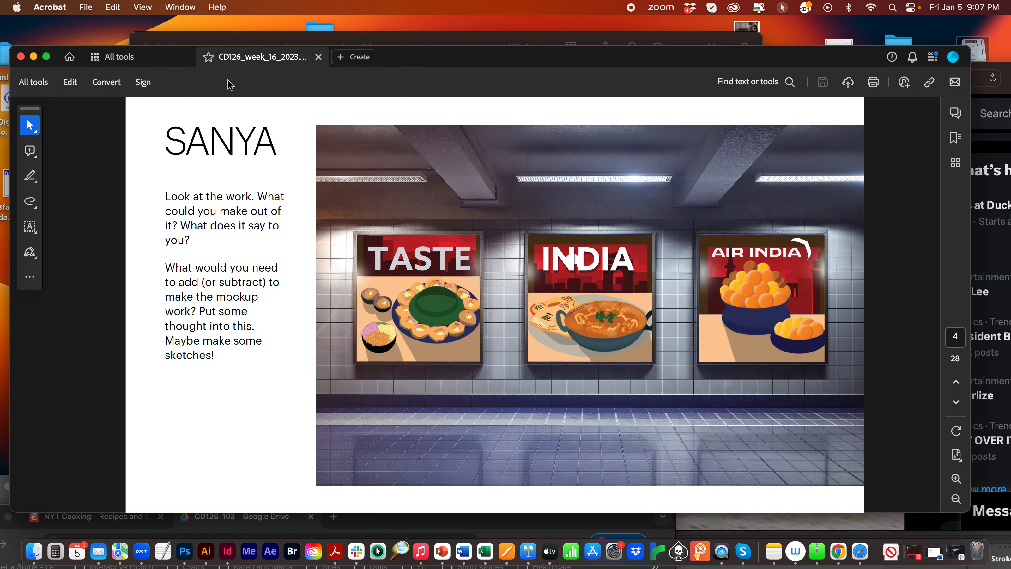
{"action": "key", "text": "Right"}
{"action": "key", "text": "Right"}
{"action": "key", "text": "Right"}
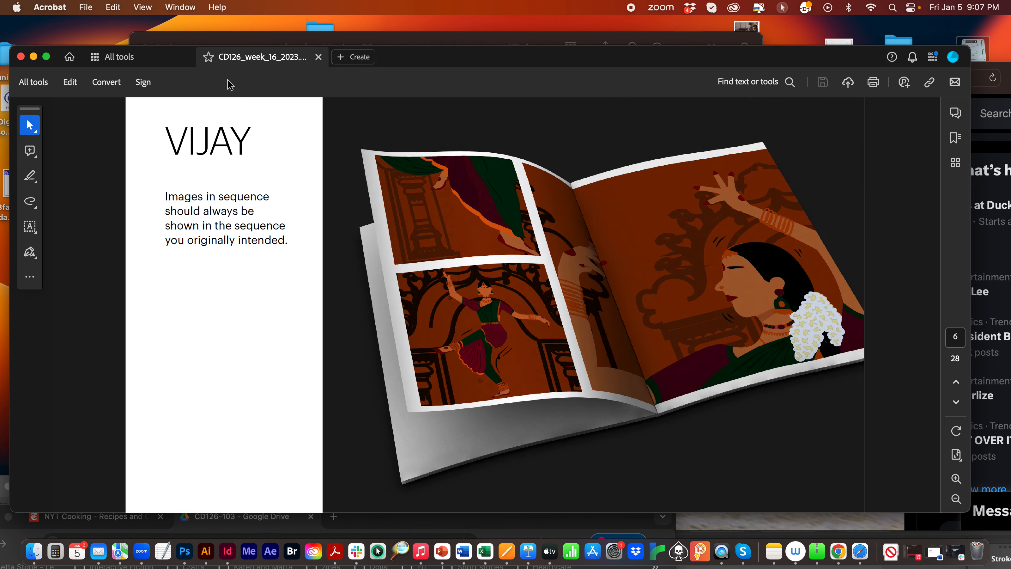
{"action": "key", "text": "Right"}
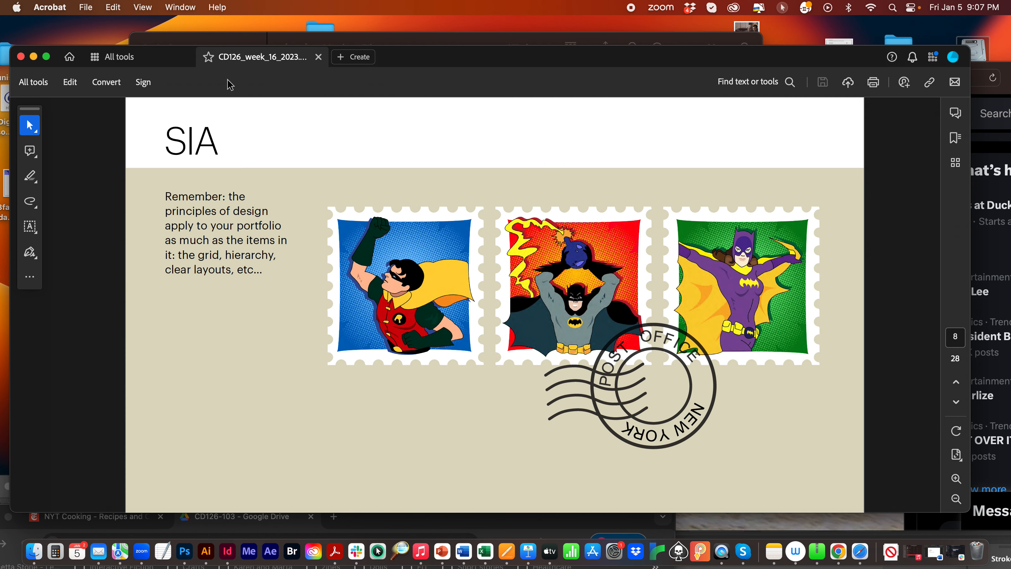
{"action": "key", "text": "Right"}
{"action": "key", "text": "Right"}
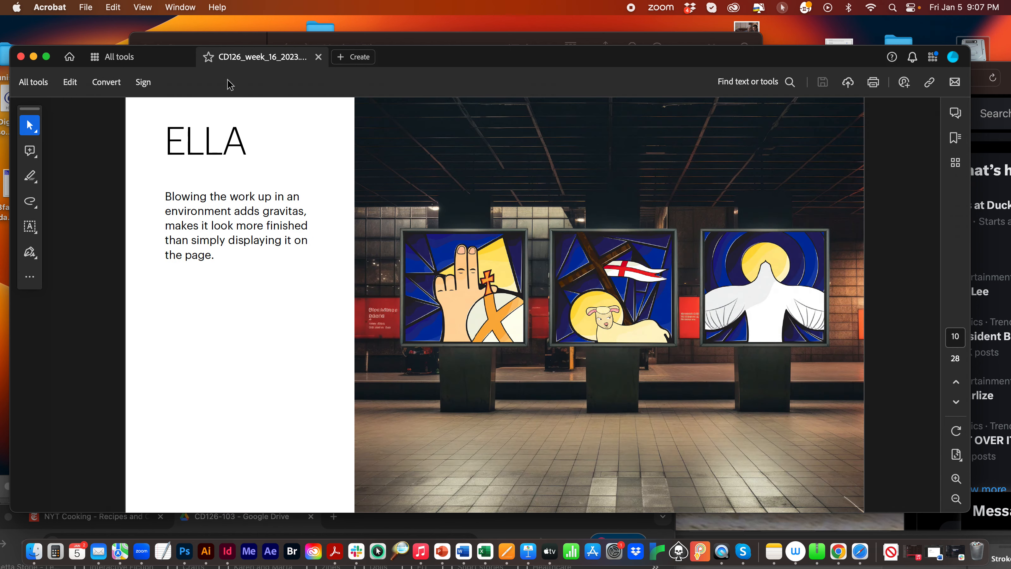
{"action": "left_click", "coordinate": [21, 57]}
- Move the overlapping Finder and Safari windows aside to uncover the desktop, and look into the PNGs folder
{"action": "left_click_drag", "start_coordinate": [224, 53], "coordinate": [261, 165]}
{"action": "left_click_drag", "start_coordinate": [513, 82], "coordinate": [1009, 512]}
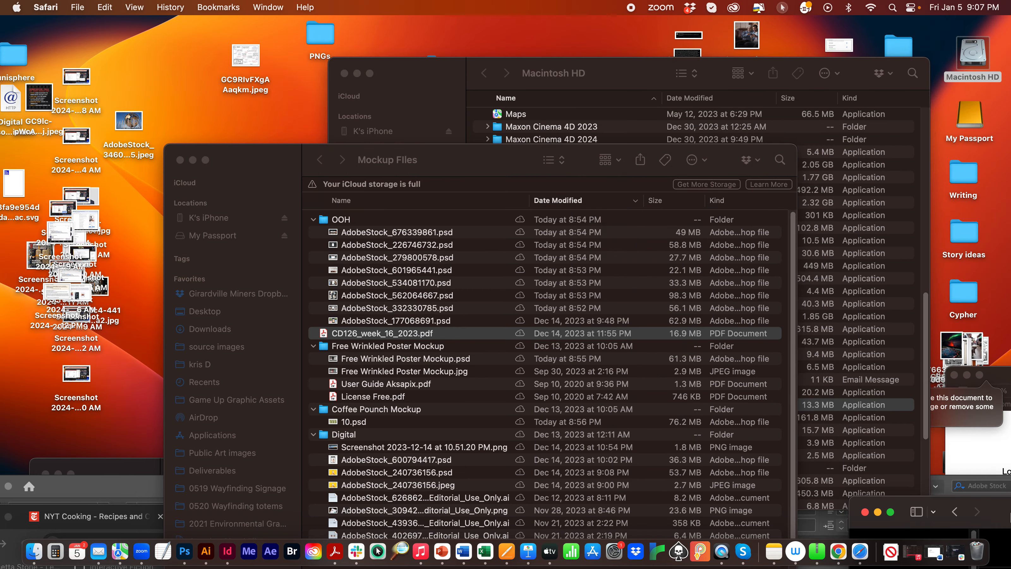
{"action": "left_click", "coordinate": [433, 82]}
{"action": "left_click_drag", "start_coordinate": [410, 81], "coordinate": [970, 440]}
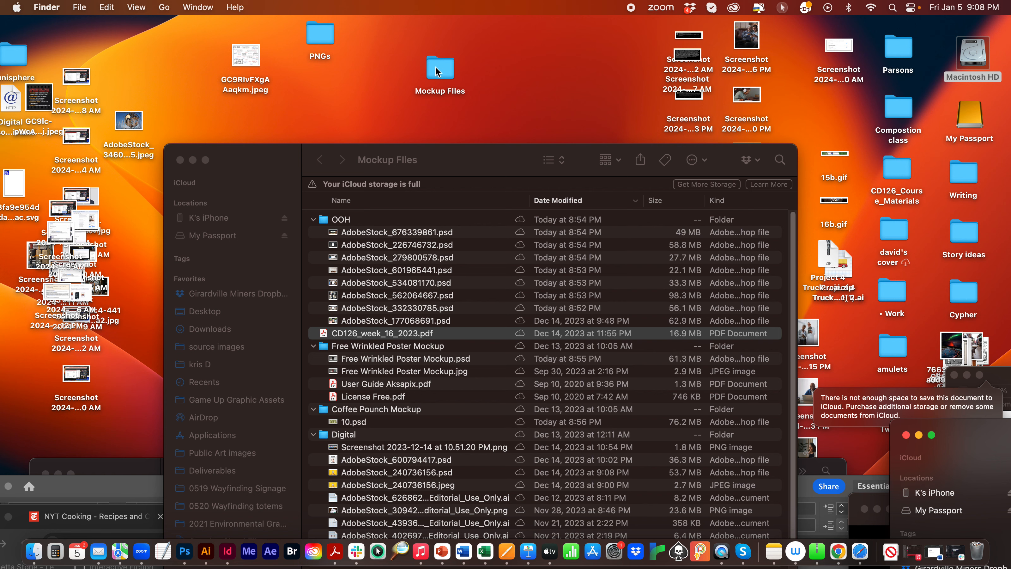
{"action": "double_click", "coordinate": [318, 35]}
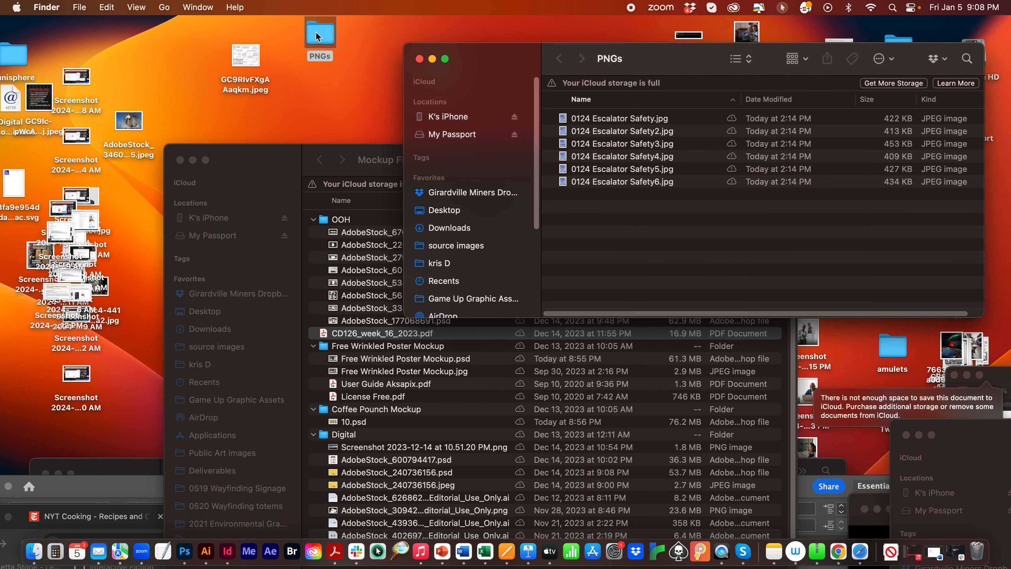
{"action": "left_click", "coordinate": [419, 59]}
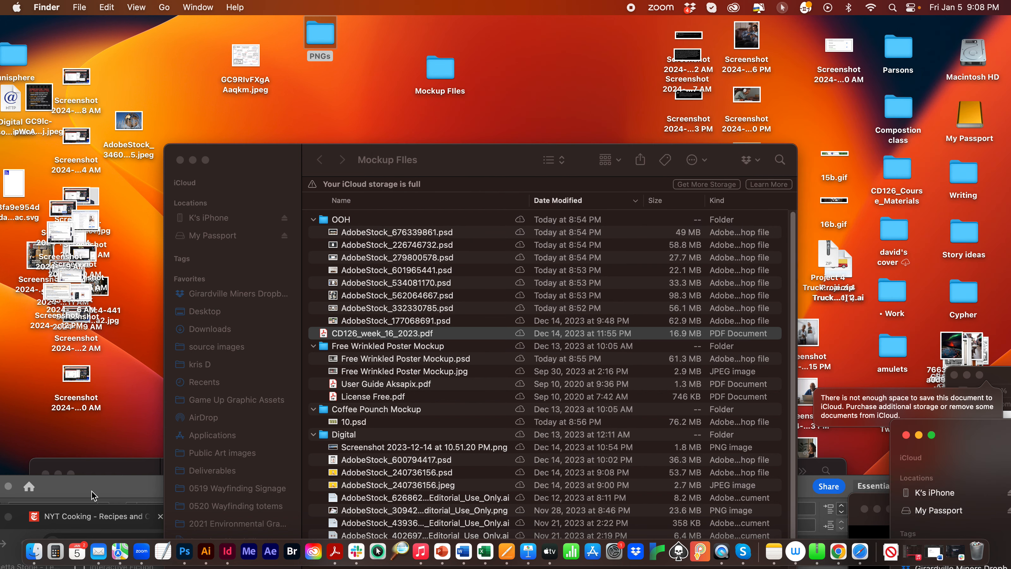
- Switch to InDesign, bring the Escalator Safety poster document fully into view and activate the Selection tool
{"action": "left_click", "coordinate": [234, 553]}
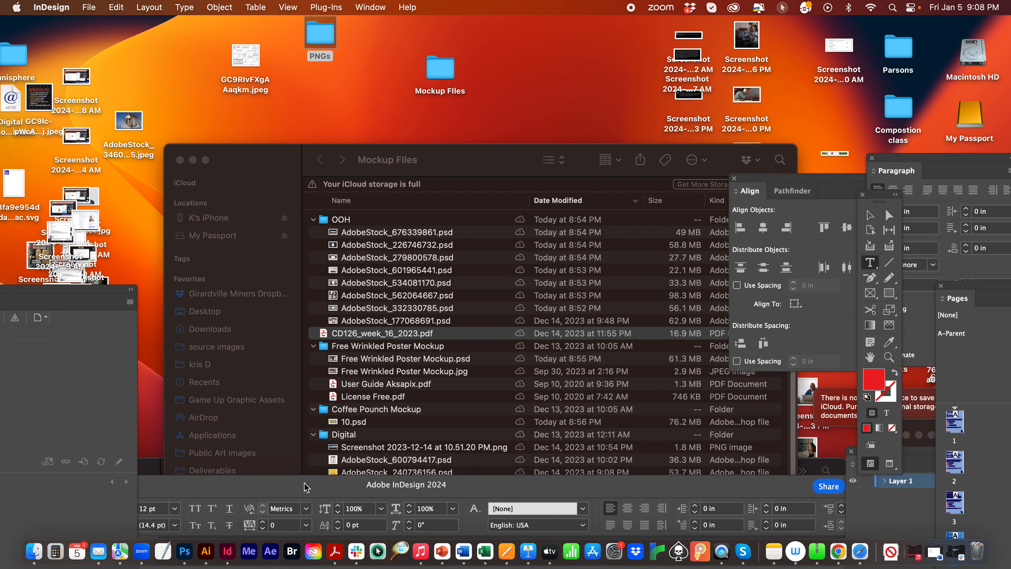
{"action": "left_click_drag", "start_coordinate": [308, 488], "coordinate": [276, 40]}
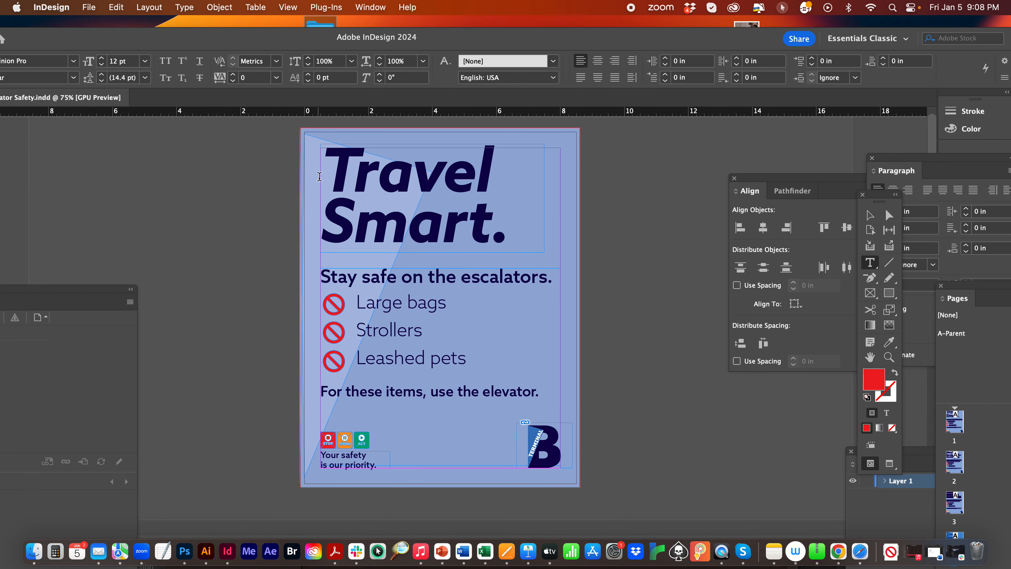
{"action": "left_click", "coordinate": [870, 215]}
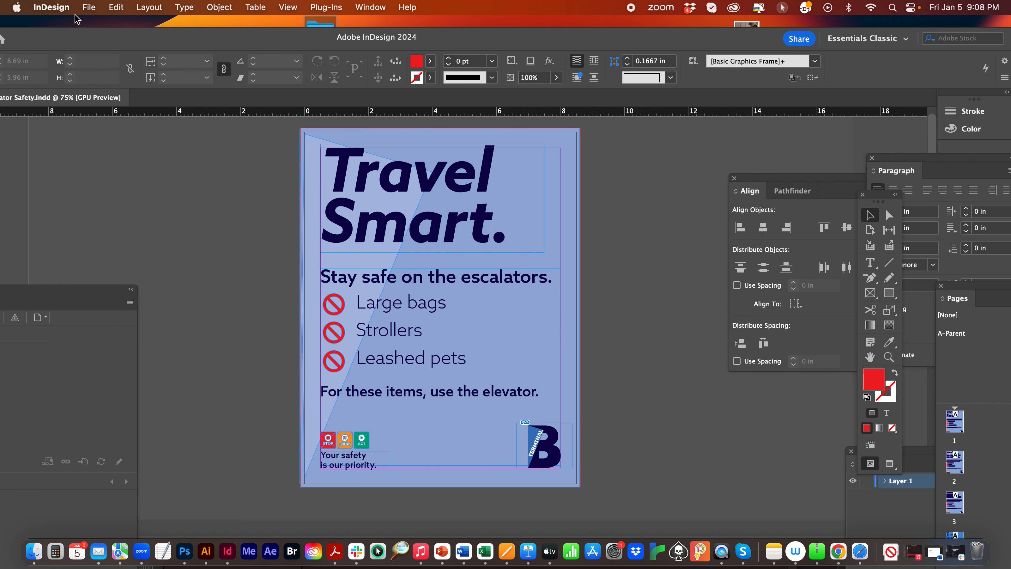
- Check the poster's document setup, and show the layout in Preview mode without guides
{"action": "left_click", "coordinate": [86, 7]}
{"action": "left_click", "coordinate": [145, 356]}
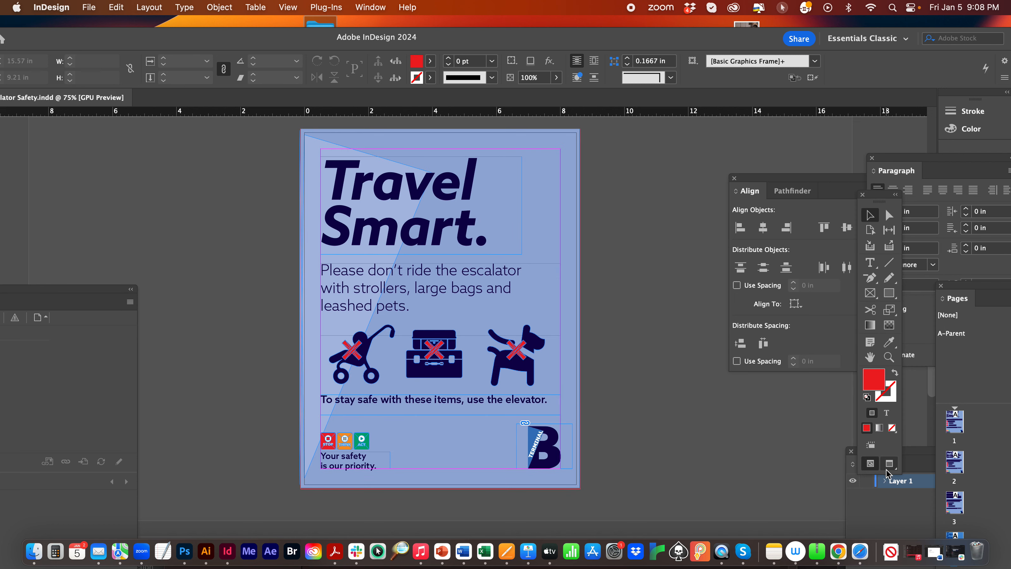
{"action": "left_click", "coordinate": [887, 468]}
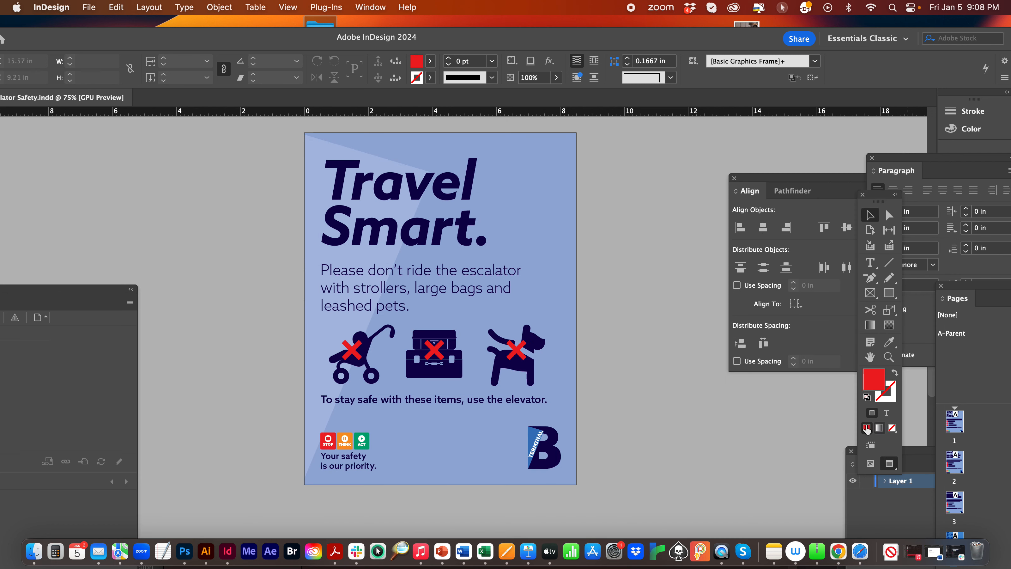
- Export all pages of the poster document to the PNGs folder as PNG images, maximum quality, 200 ppi, RGB
{"action": "left_click", "coordinate": [90, 7]}
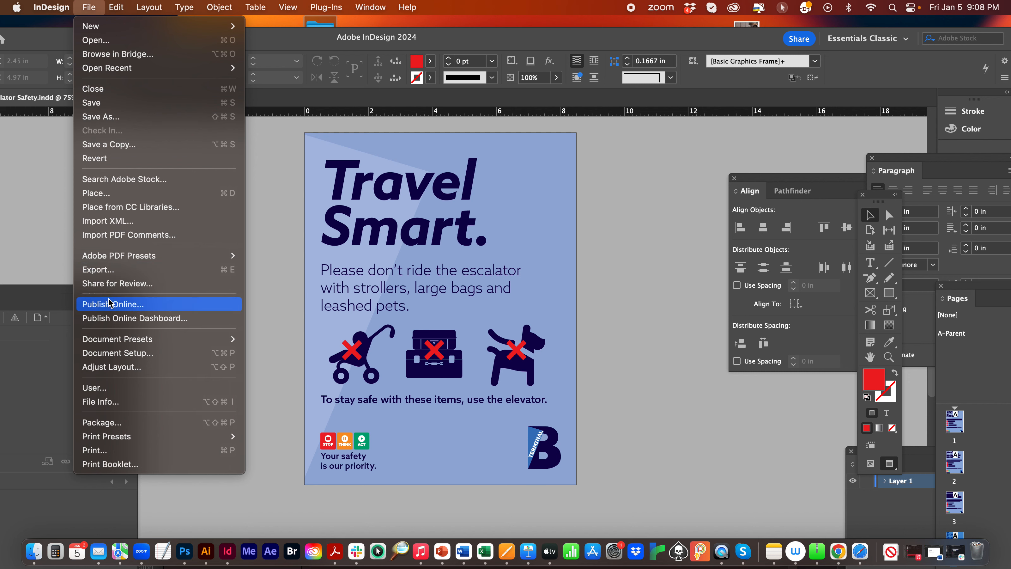
{"action": "left_click", "coordinate": [104, 270]}
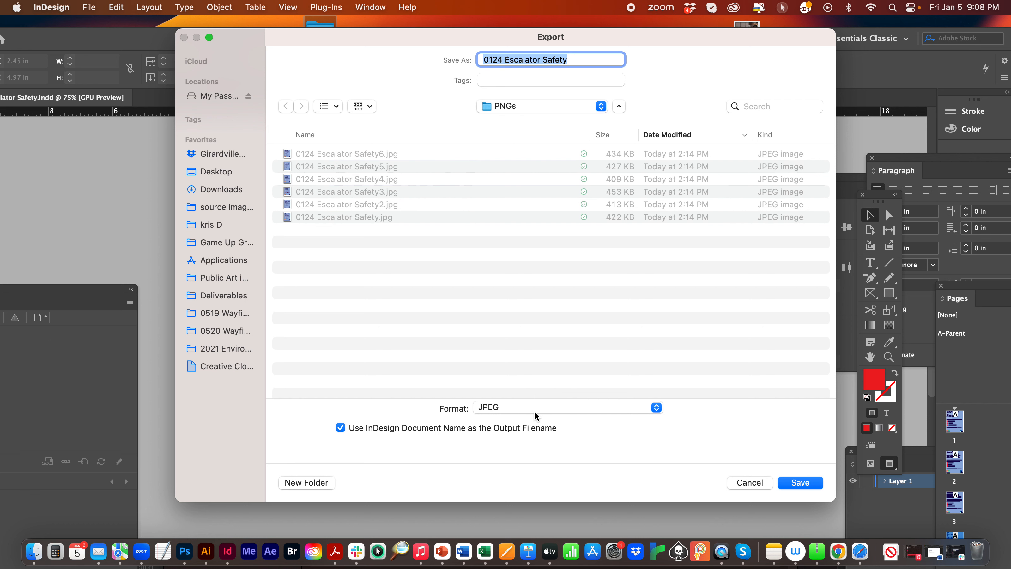
{"action": "left_click", "coordinate": [499, 410]}
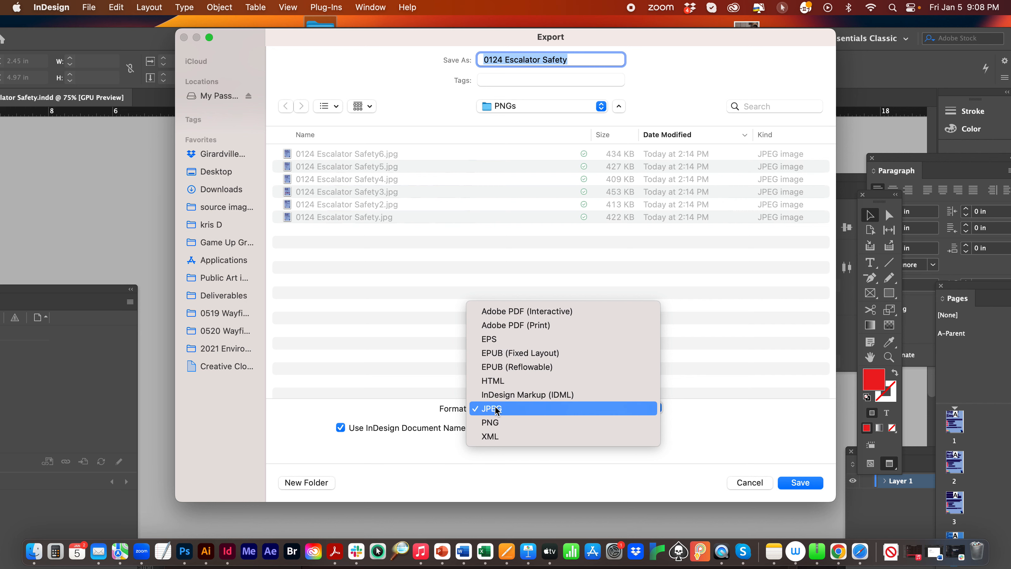
{"action": "left_click", "coordinate": [499, 422]}
{"action": "left_click", "coordinate": [801, 482]}
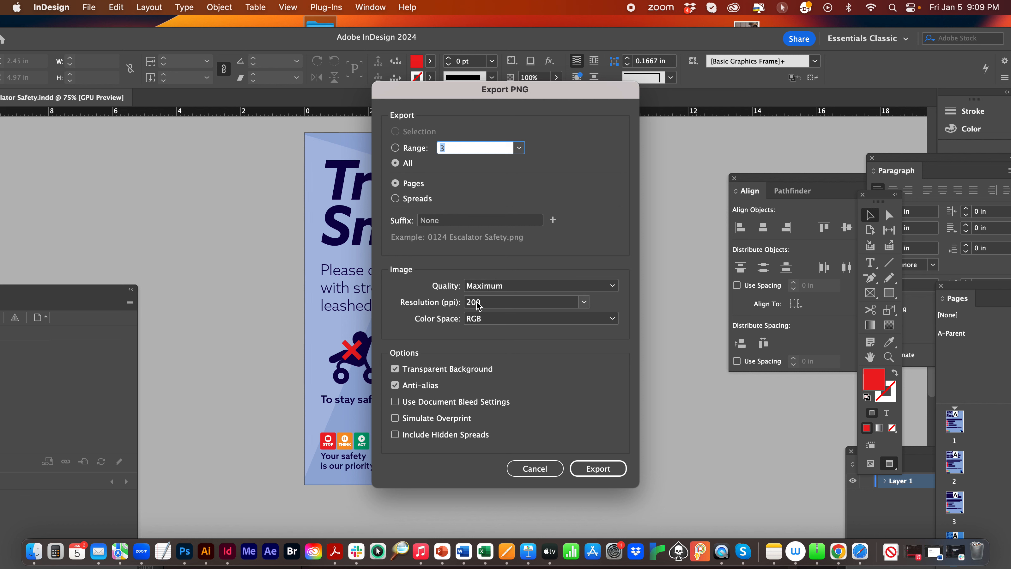
{"action": "left_click", "coordinate": [590, 470]}
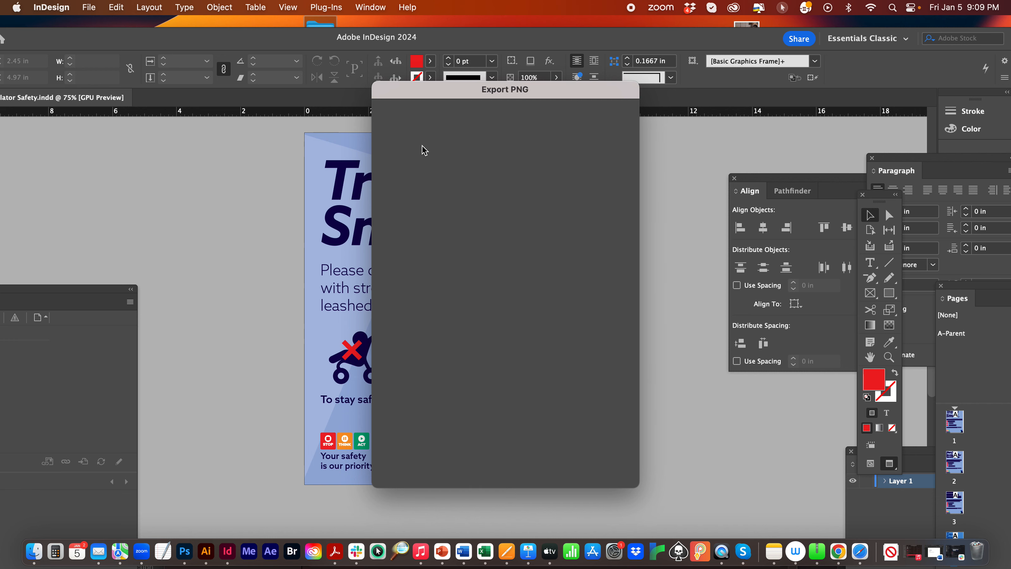
- Move the InDesign window out of the way and inspect the Escalator Safety image files in the PNGs folder
{"action": "left_click_drag", "start_coordinate": [246, 41], "coordinate": [376, 445]}
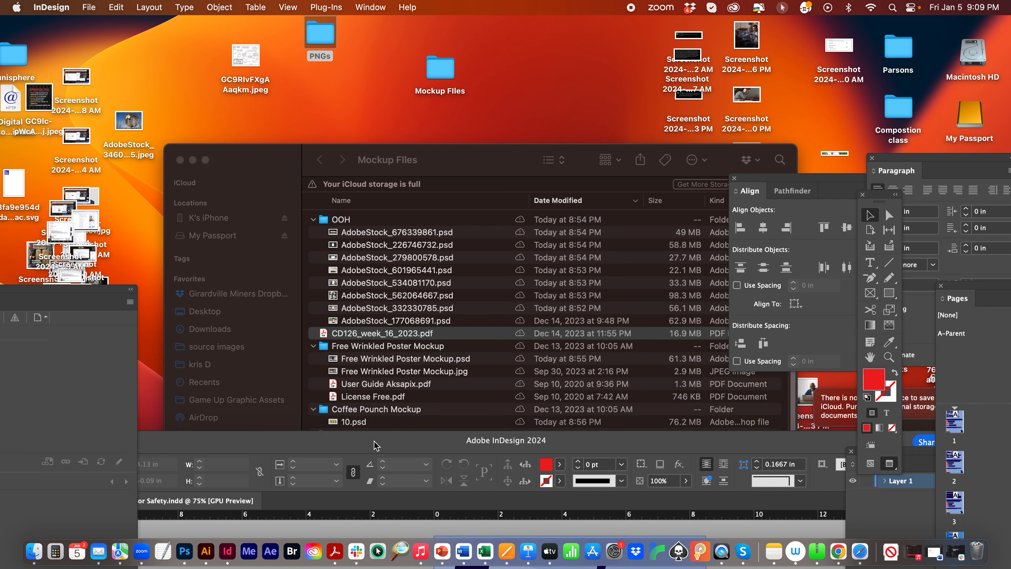
{"action": "left_click", "coordinate": [318, 29]}
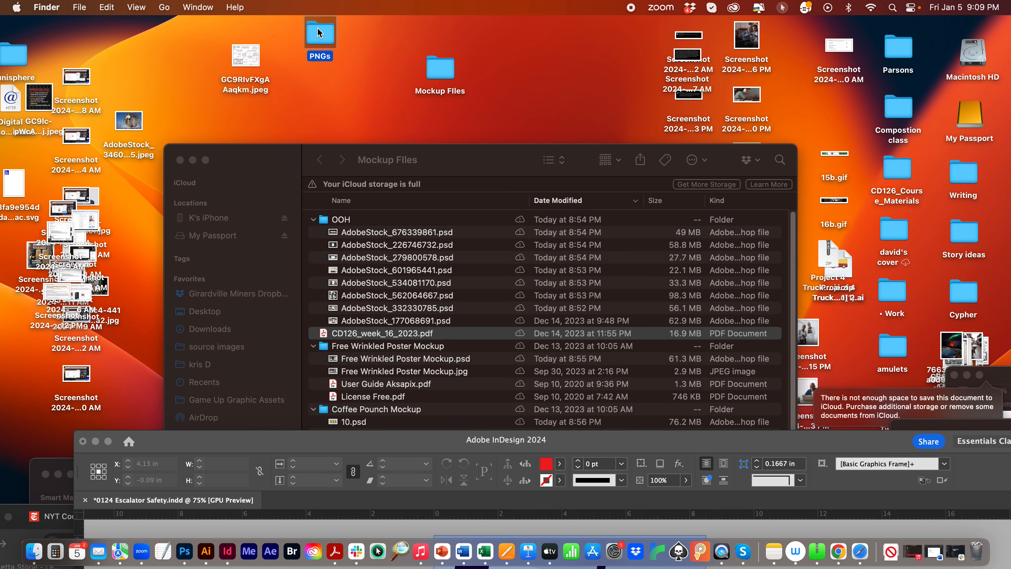
{"action": "double_click", "coordinate": [318, 26]}
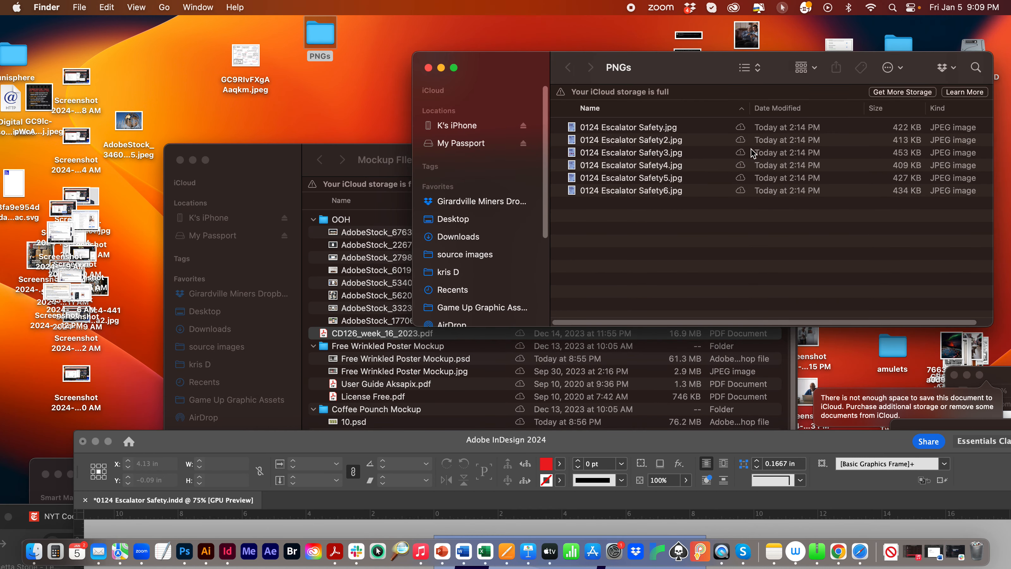
{"action": "left_click_drag", "start_coordinate": [524, 68], "coordinate": [278, 59]}
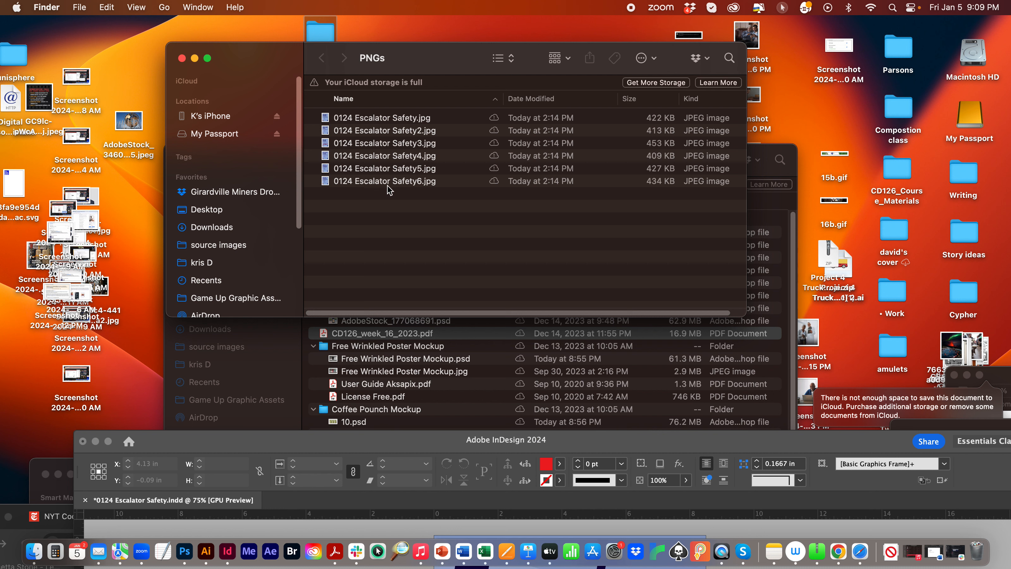
{"action": "left_click", "coordinate": [390, 119]}
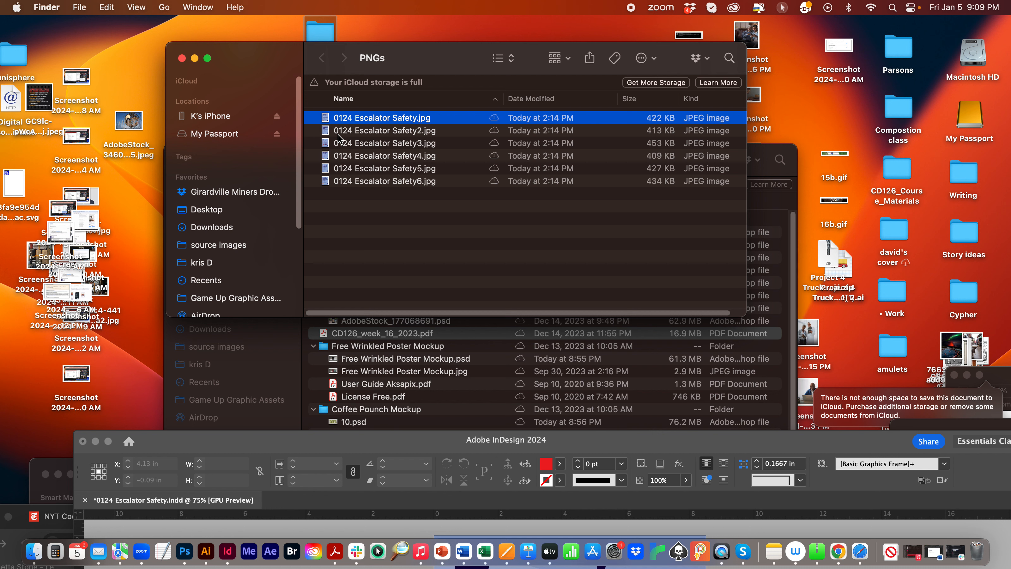
{"action": "left_click", "coordinate": [416, 200]}
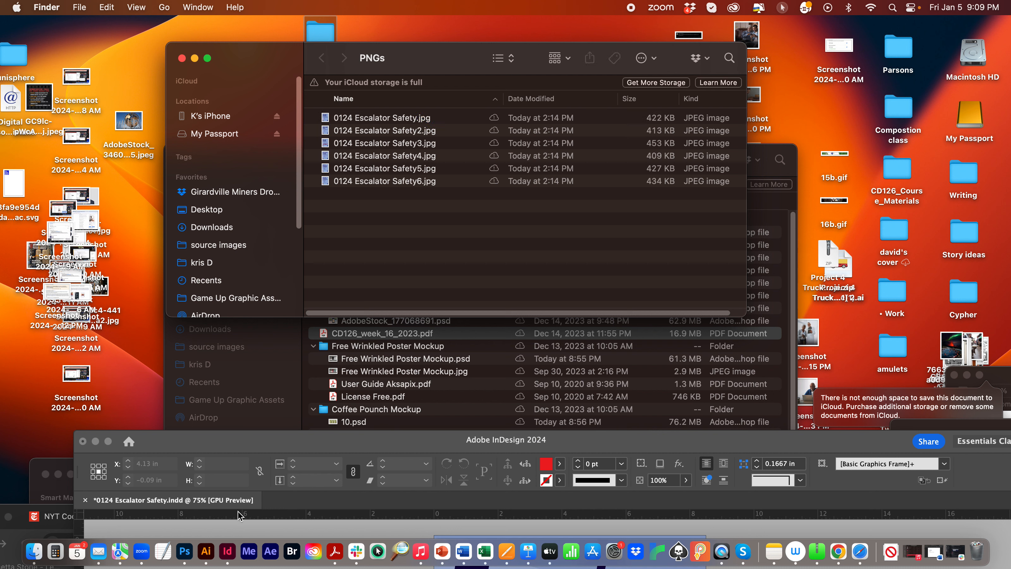
- Switch to Illustrator and try to open the recent file noun-orange-1106281.svg
{"action": "left_click", "coordinate": [206, 551]}
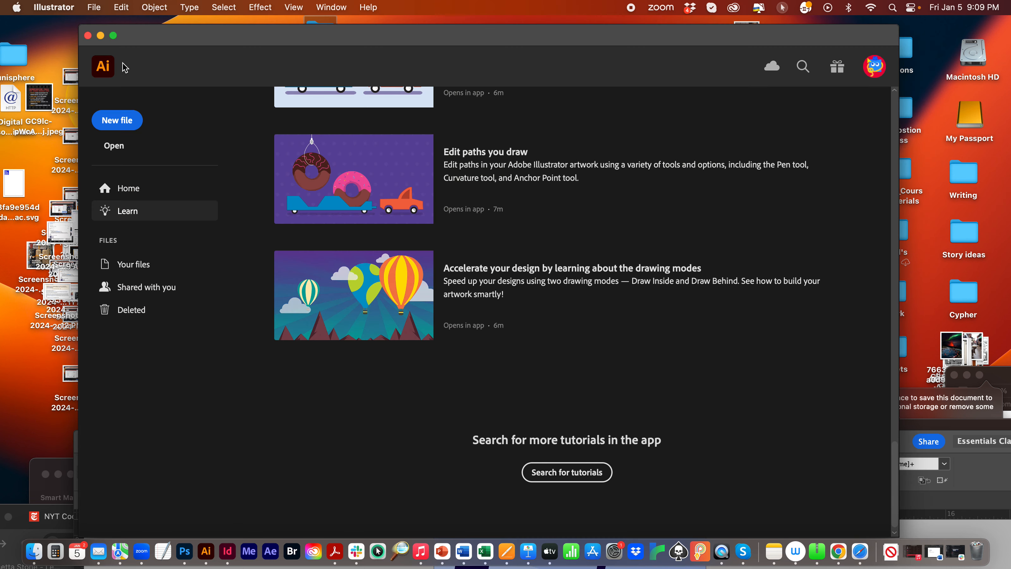
{"action": "left_click", "coordinate": [94, 7]}
{"action": "mouse_move", "coordinate": [150, 76]}
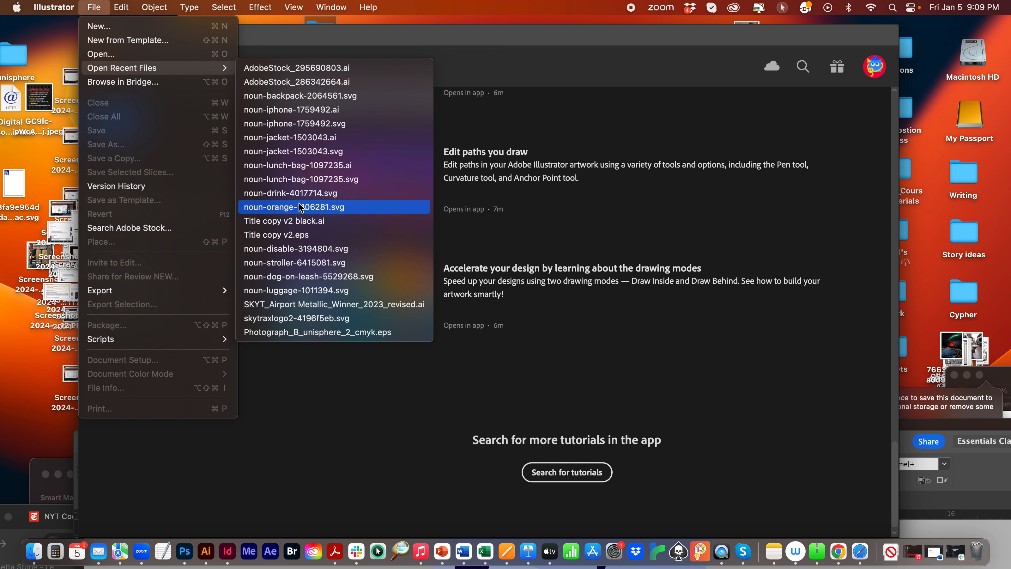
{"action": "left_click", "coordinate": [306, 207]}
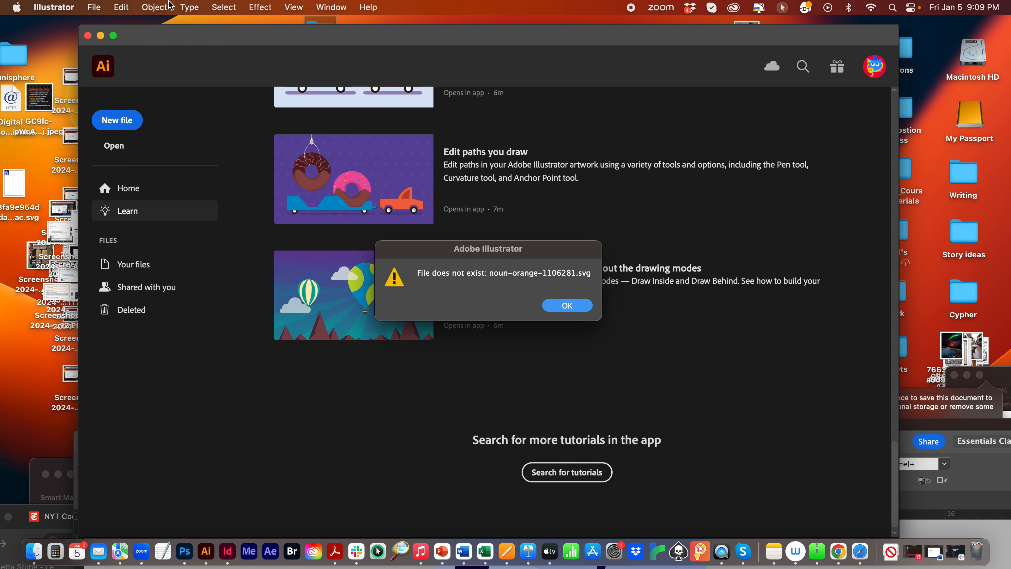
{"action": "left_click", "coordinate": [94, 7]}
{"action": "left_click", "coordinate": [567, 307]}
{"action": "left_click", "coordinate": [567, 306]}
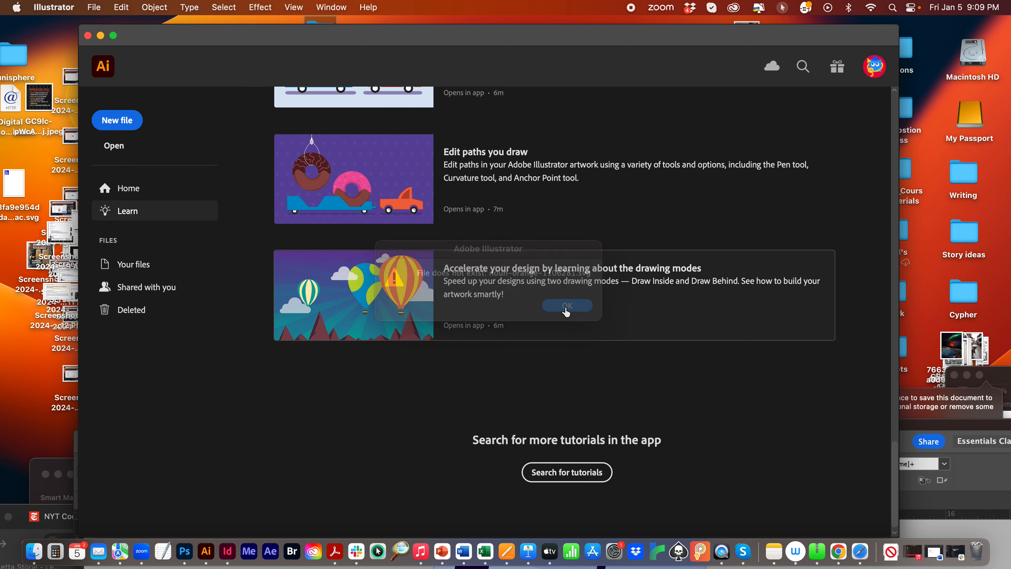
- Open noun-dog-on-leash-5529268.svg from the Downloads folder in Illustrator and fit its artboard to the window
{"action": "left_click", "coordinate": [891, 552]}
{"action": "left_click", "coordinate": [915, 256]}
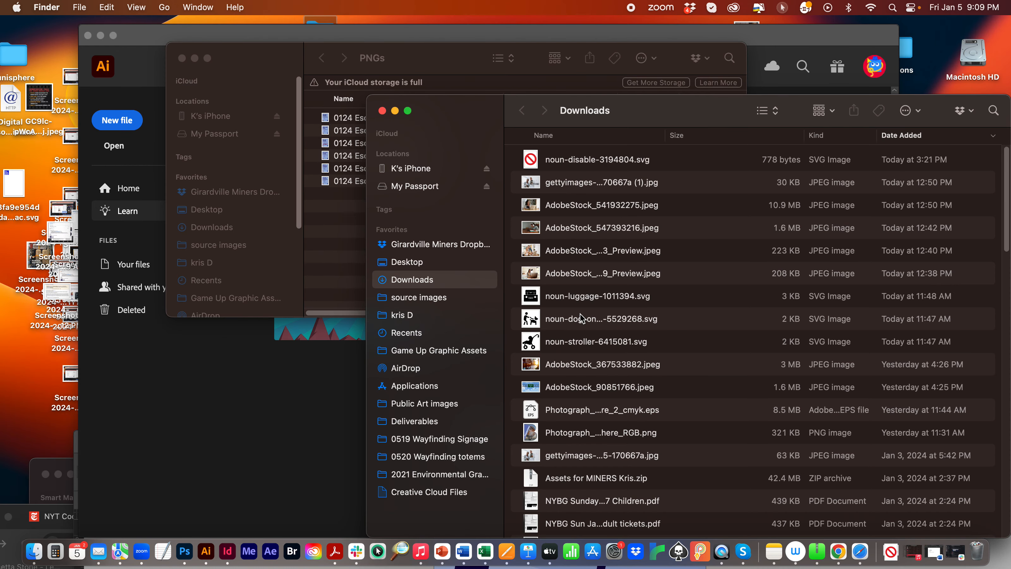
{"action": "left_click", "coordinate": [596, 319]}
{"action": "right_click", "coordinate": [596, 320]}
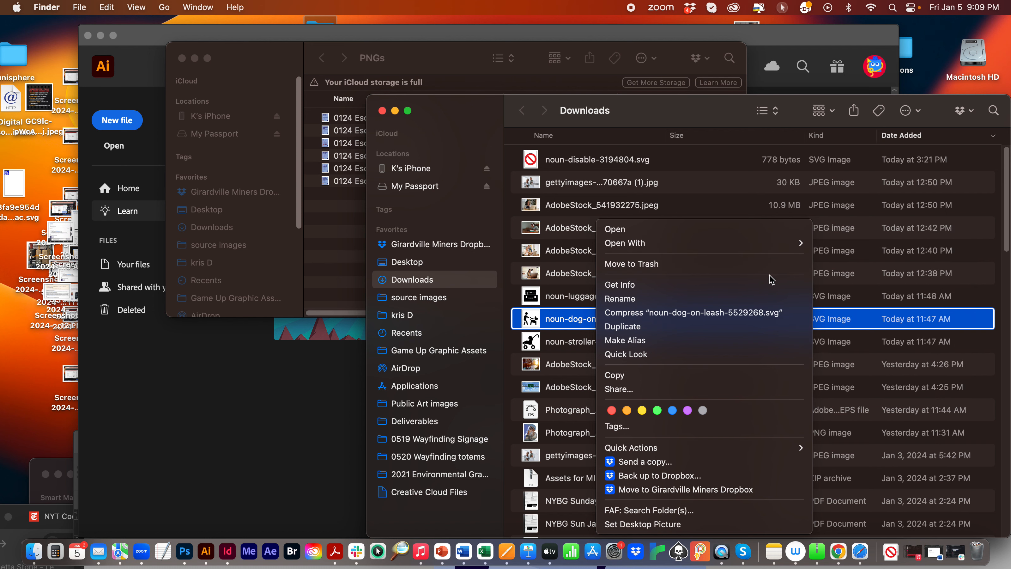
{"action": "mouse_move", "coordinate": [766, 249]}
{"action": "left_click", "coordinate": [858, 244]}
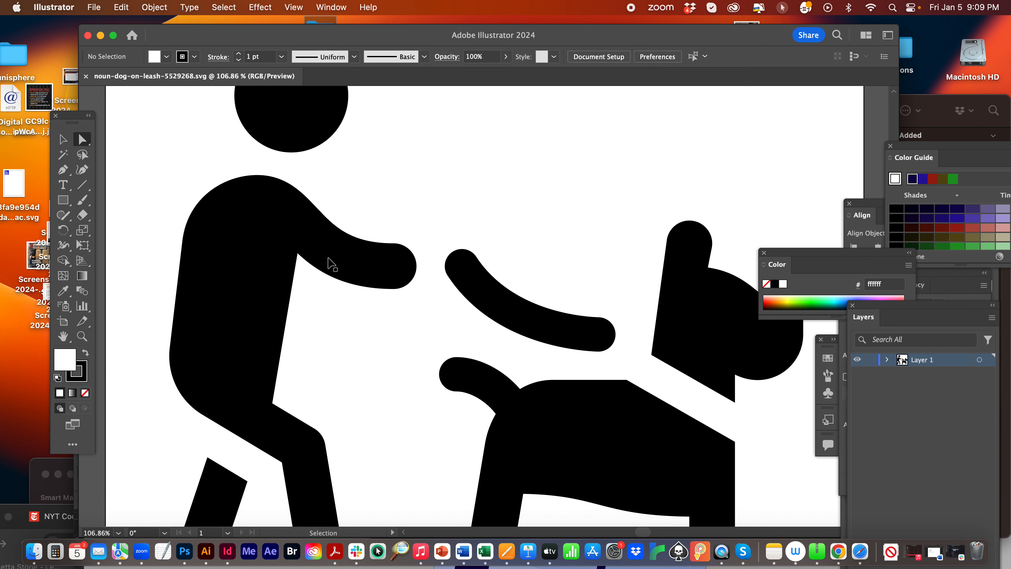
{"action": "key", "text": "super+0"}
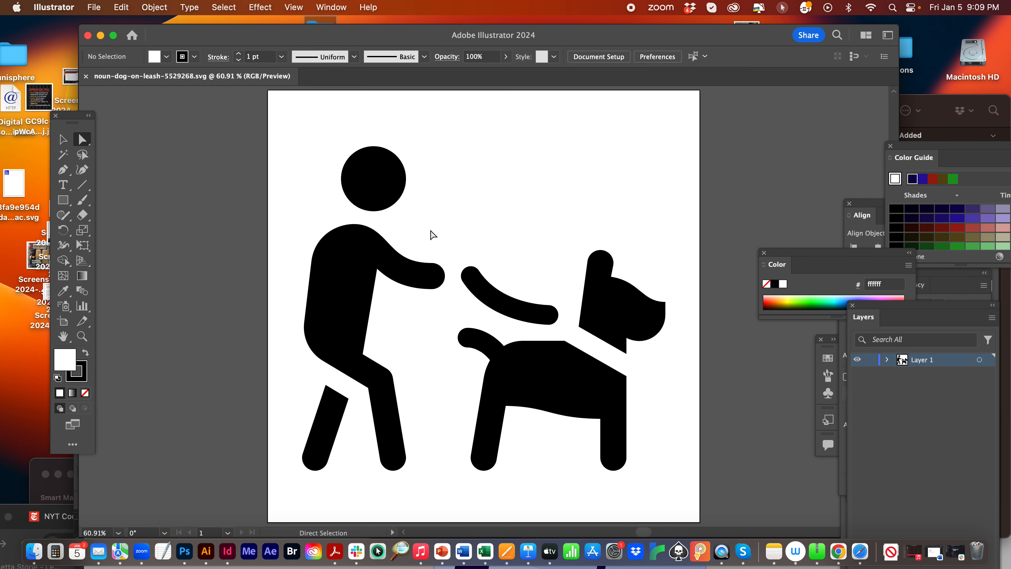
- Review the Export for Screens options for the dog-on-leash artboard, cancel without exporting and close the document
{"action": "left_click", "coordinate": [89, 5]}
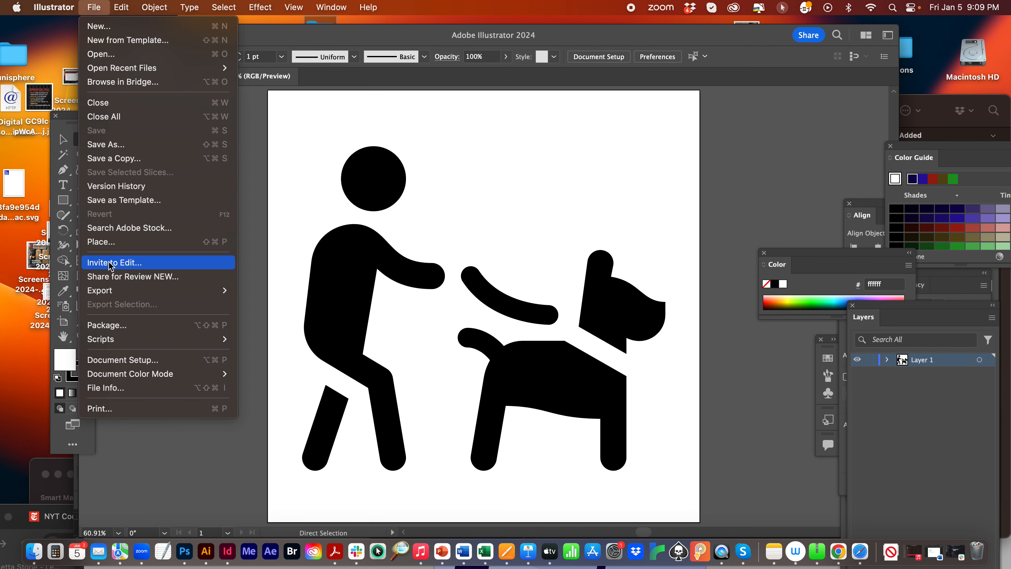
{"action": "mouse_move", "coordinate": [90, 292]}
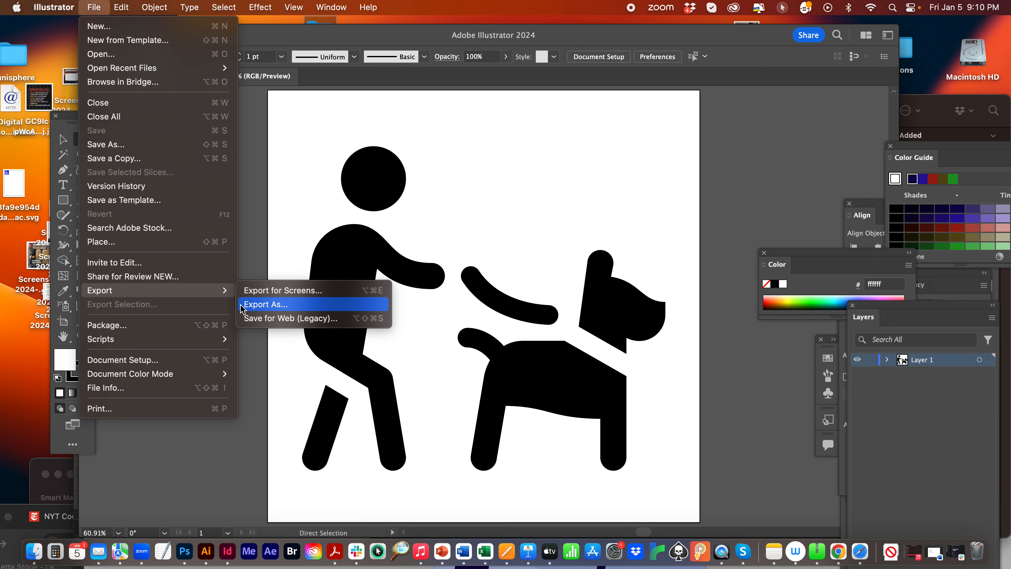
{"action": "left_click", "coordinate": [273, 292]}
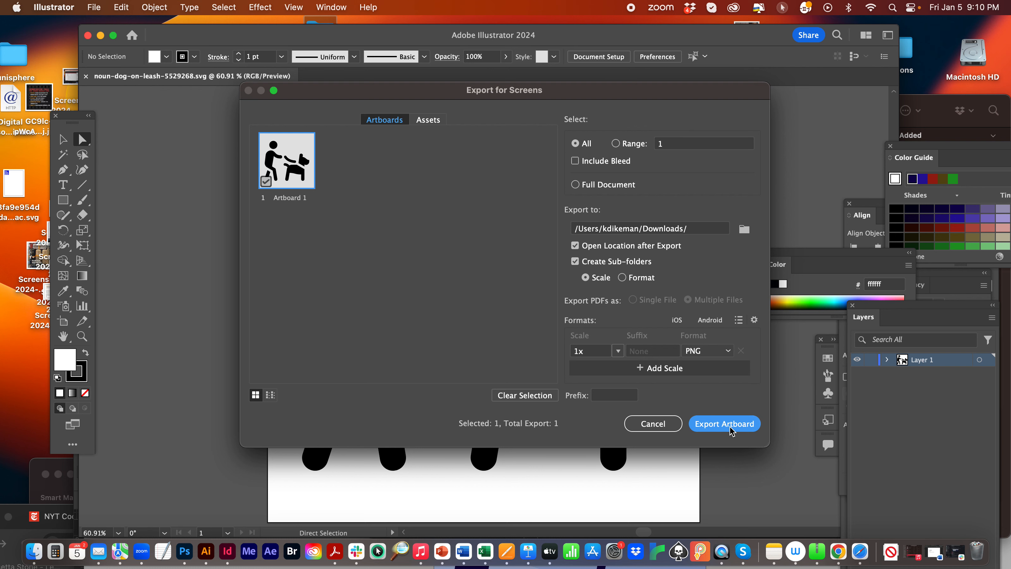
{"action": "left_click", "coordinate": [653, 423]}
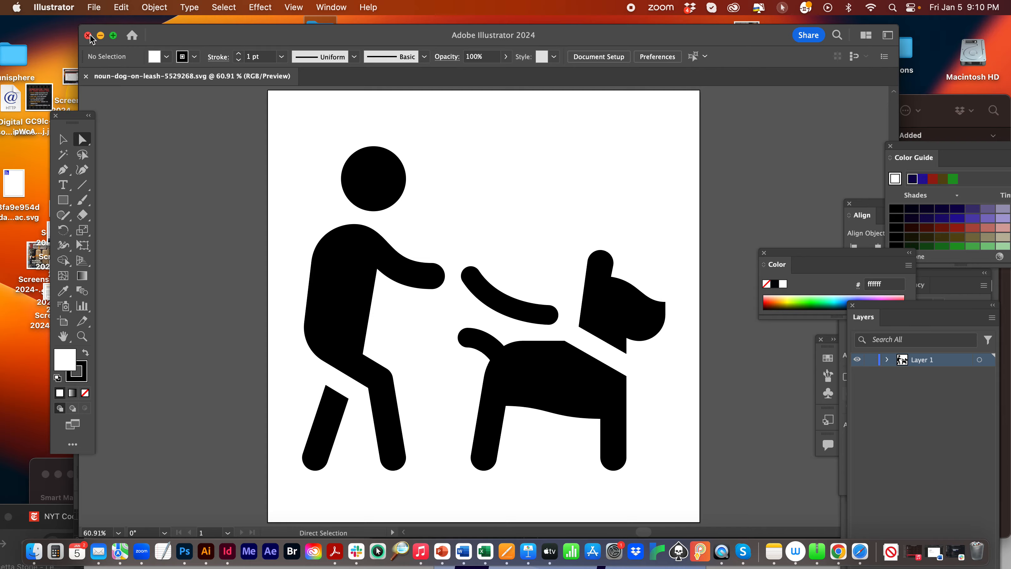
{"action": "left_click", "coordinate": [88, 36]}
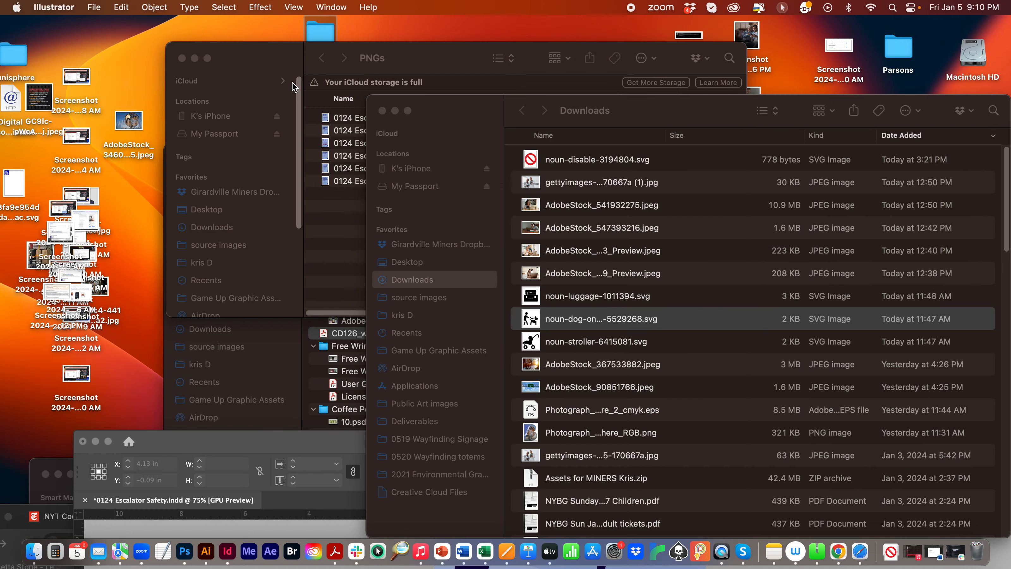
- Rearrange the Downloads and PNGs folder windows so the Mockup Files window is fully accessible
{"action": "left_click", "coordinate": [427, 109]}
{"action": "left_click_drag", "start_coordinate": [442, 114], "coordinate": [847, 116]}
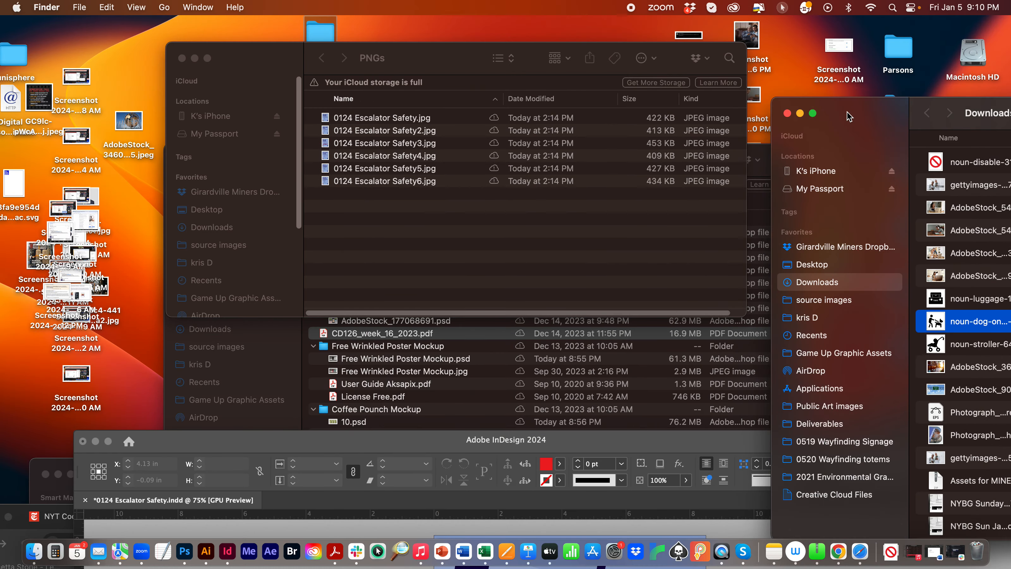
{"action": "left_click", "coordinate": [399, 119]}
{"action": "left_click_drag", "start_coordinate": [281, 57], "coordinate": [618, 116]}
{"action": "left_click_drag", "start_coordinate": [277, 154], "coordinate": [176, 94]}
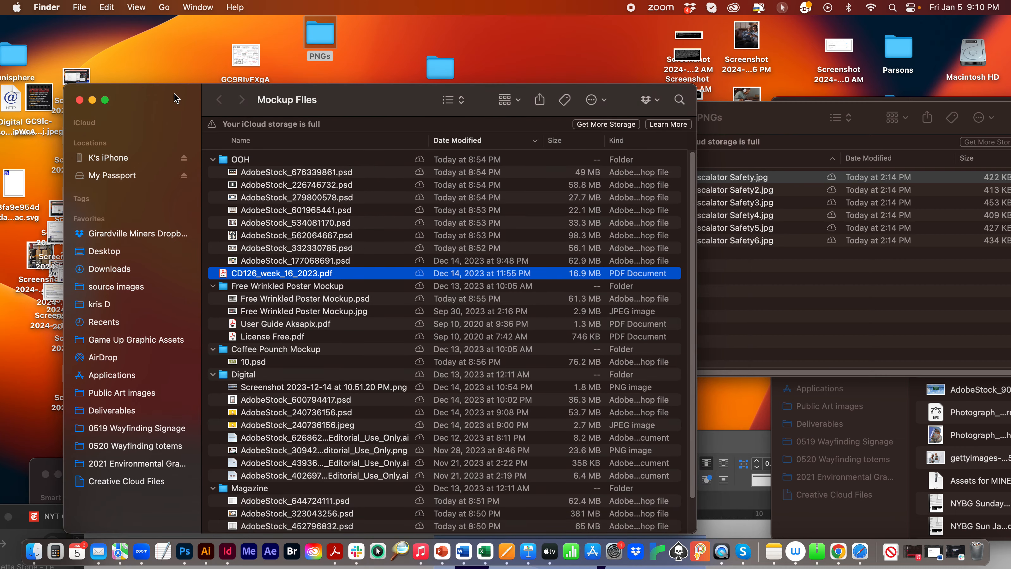
- Open AdobeStock_644724111.psd from the Magazine folder of Mockup Files in Photoshop
{"action": "left_click", "coordinate": [273, 223]}
{"action": "scroll", "coordinate": [341, 477], "scroll_direction": "down", "scroll_amount": 2}
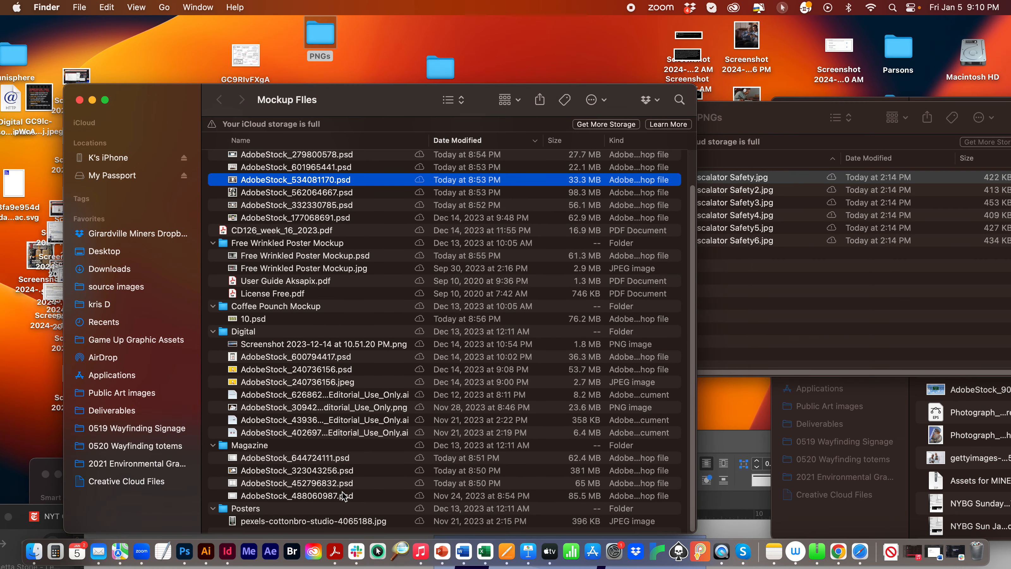
{"action": "left_click", "coordinate": [291, 459]}
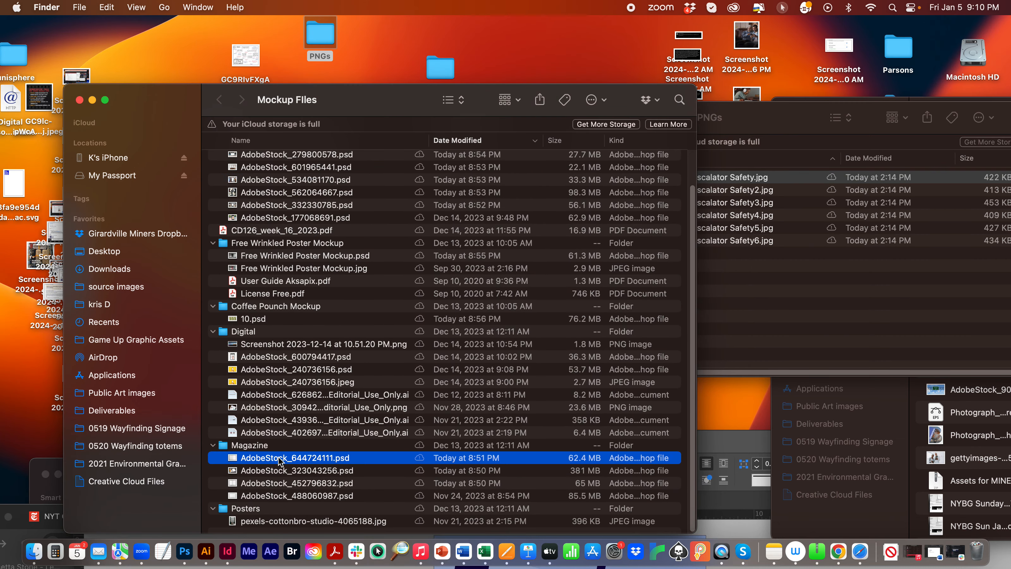
{"action": "double_click", "coordinate": [278, 460]}
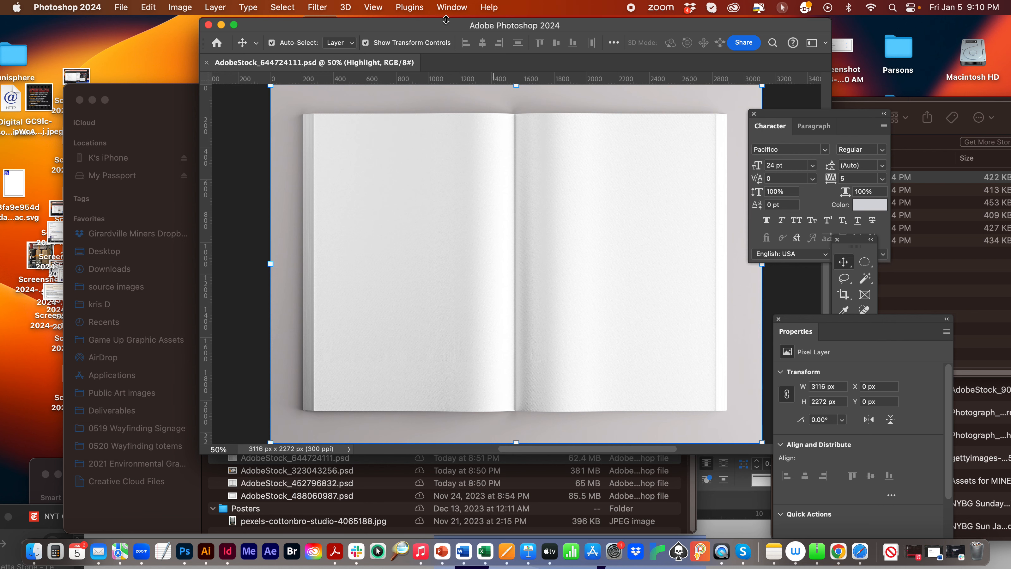
- Move the Photoshop window aside, close the Properties and Character panels, and place the tools over the document window
{"action": "left_click_drag", "start_coordinate": [438, 24], "coordinate": [289, 23]}
{"action": "left_click_drag", "start_coordinate": [808, 318], "coordinate": [655, 254]}
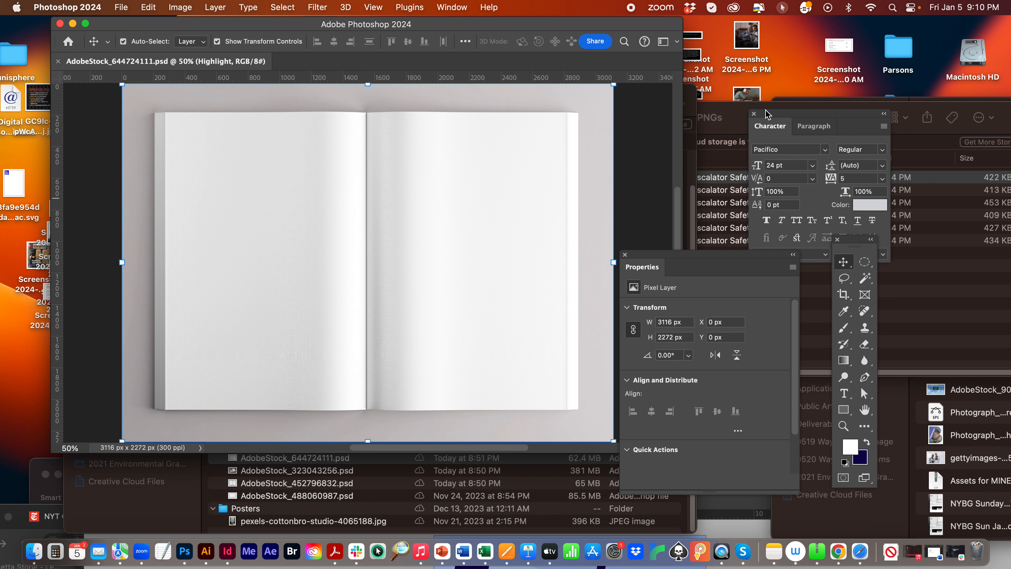
{"action": "left_click_drag", "start_coordinate": [767, 115], "coordinate": [723, 317]}
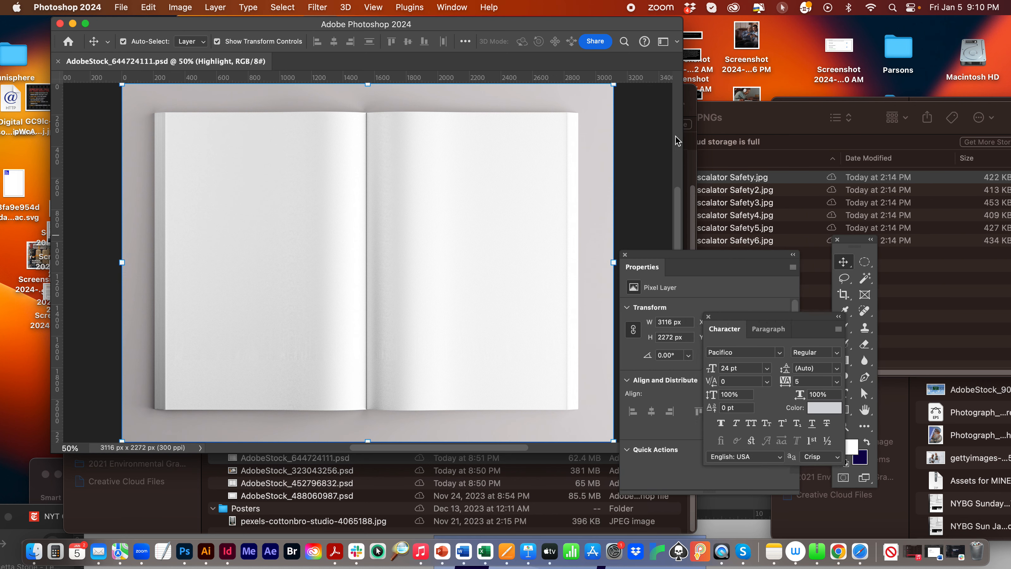
{"action": "left_click", "coordinate": [625, 255]}
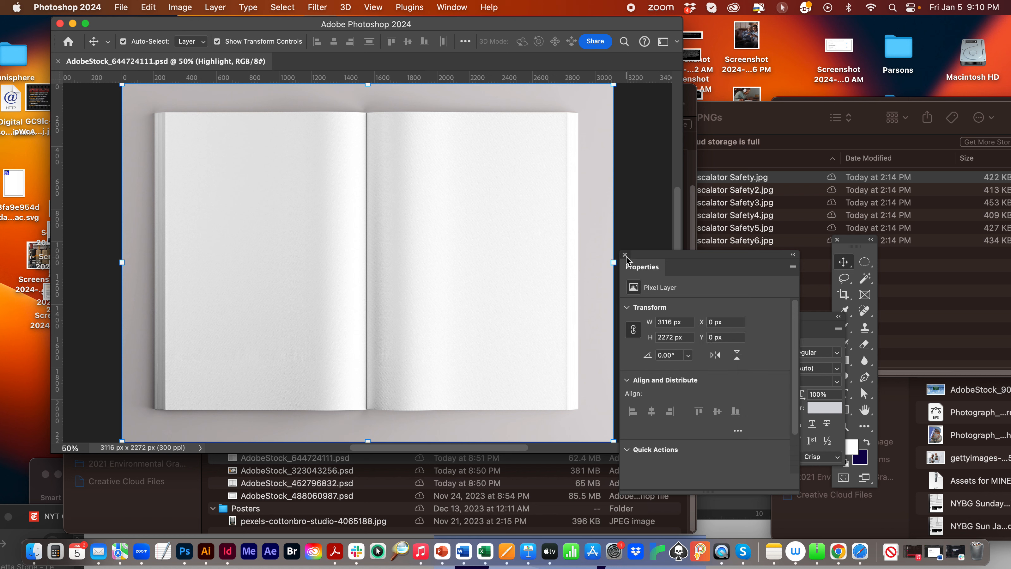
{"action": "left_click", "coordinate": [708, 317]}
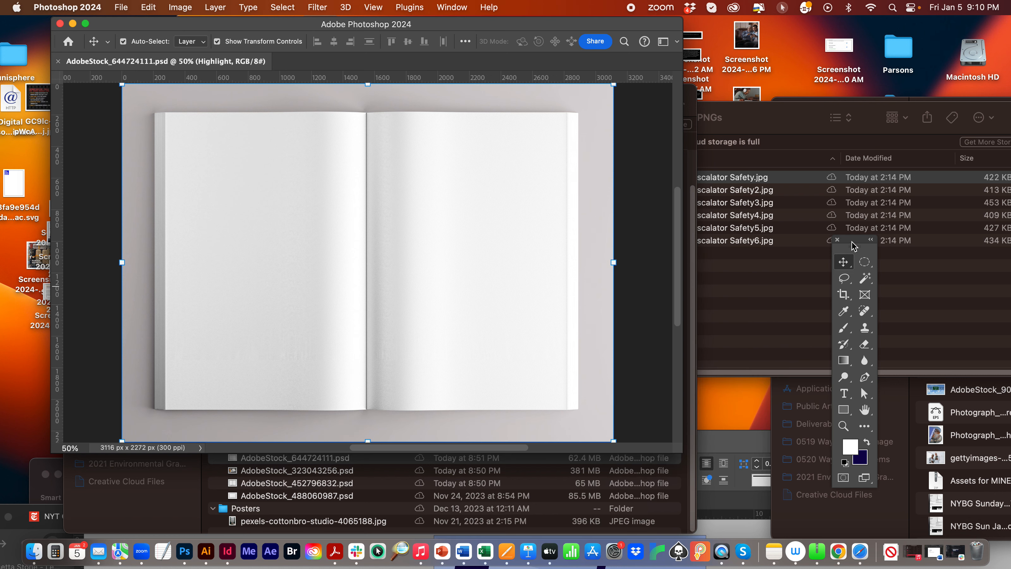
{"action": "left_click_drag", "start_coordinate": [853, 241], "coordinate": [640, 101]}
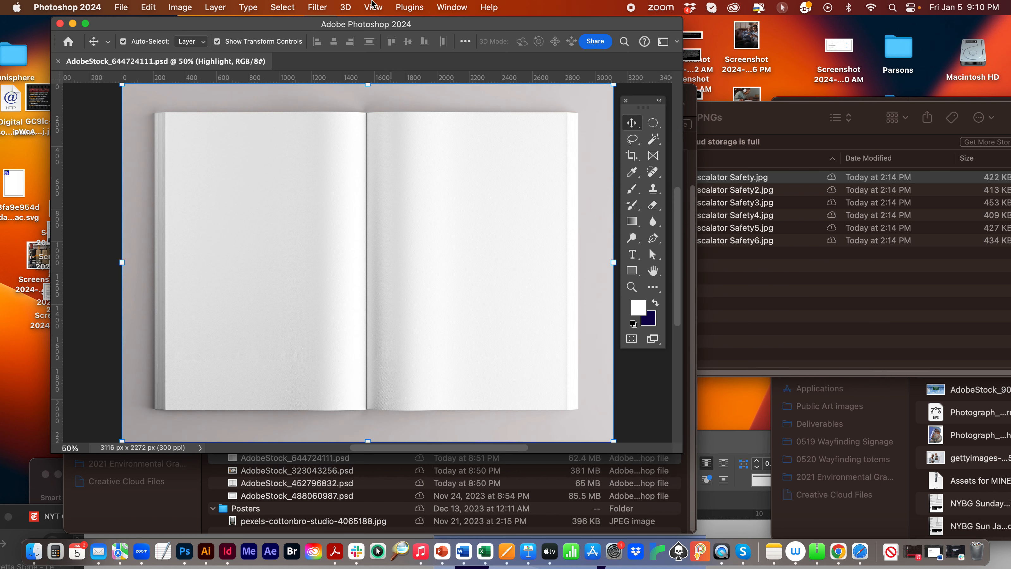
- Show the Layers panel and move it beside the magazine mockup
{"action": "left_click", "coordinate": [445, 7]}
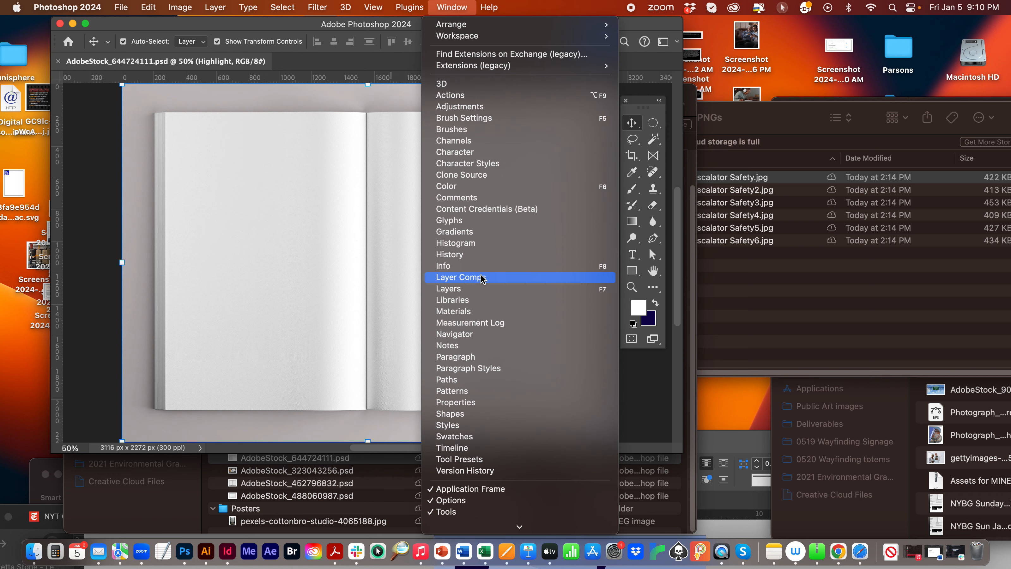
{"action": "left_click", "coordinate": [478, 291]}
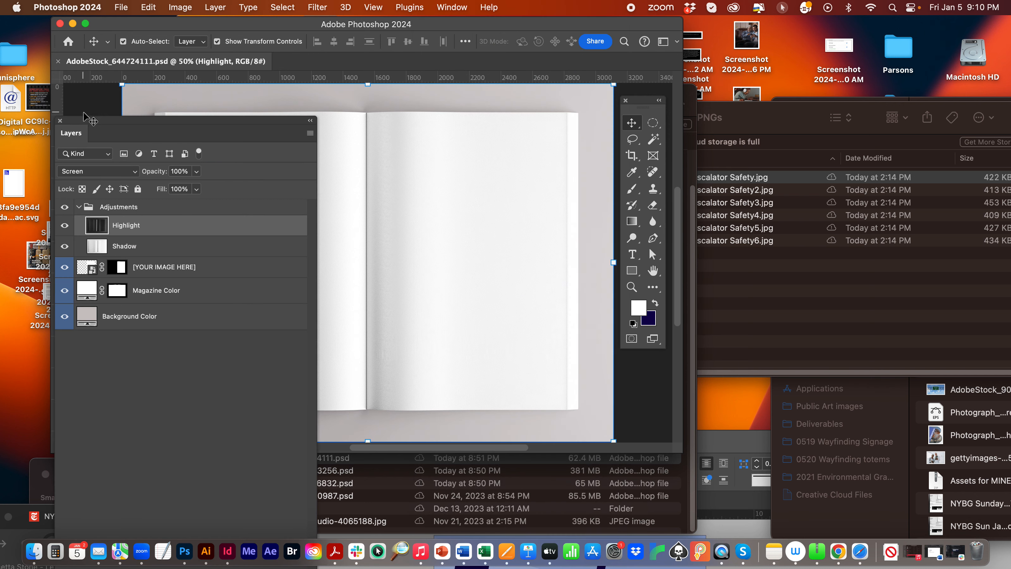
{"action": "left_click_drag", "start_coordinate": [89, 119], "coordinate": [613, 54]}
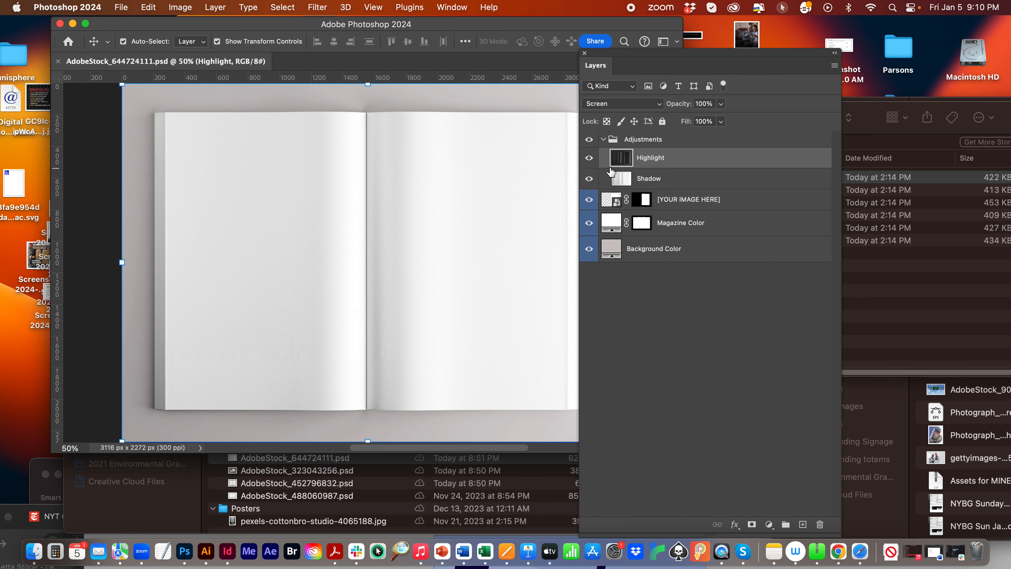
- Toggle the Highlight and Shadow layers off and on to examine their effect on the magazine pages
{"action": "left_click", "coordinate": [590, 158]}
{"action": "left_click", "coordinate": [589, 158]}
{"action": "left_click", "coordinate": [590, 178]}
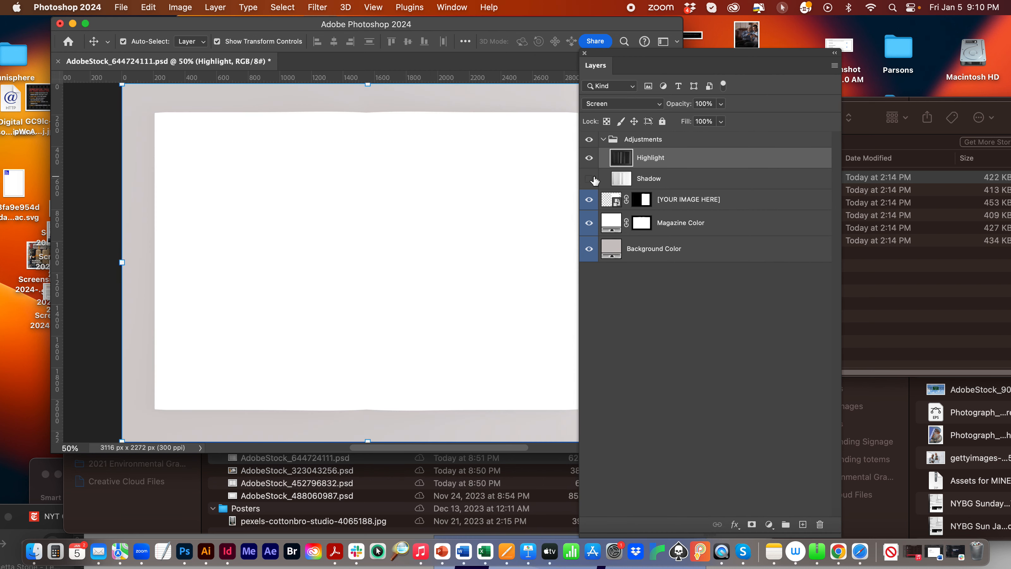
{"action": "left_click", "coordinate": [590, 179]}
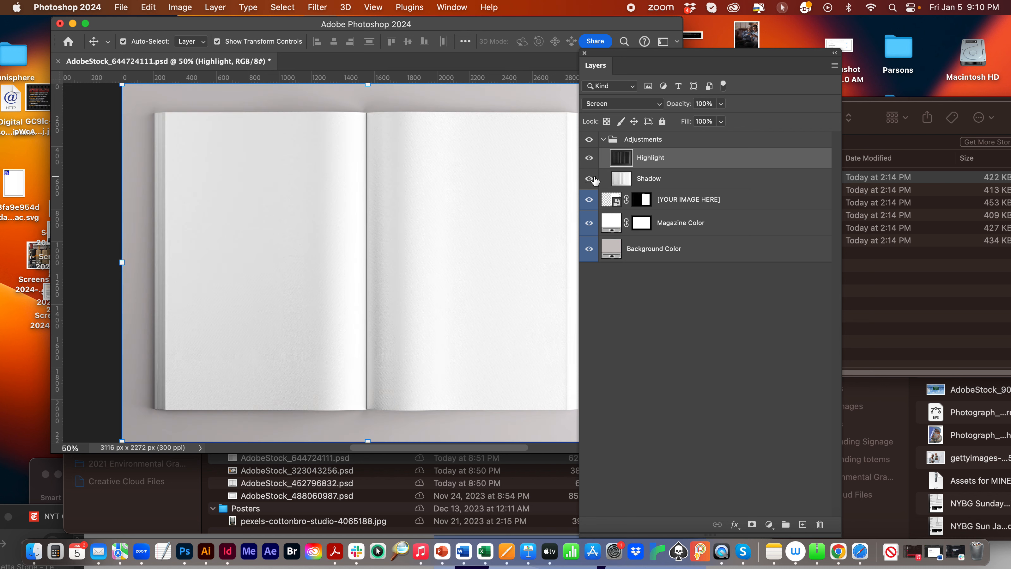
- Open the contents of the [YOUR IMAGE HERE] smart object and bring up the PNGs folder alongside it
{"action": "left_click", "coordinate": [614, 204]}
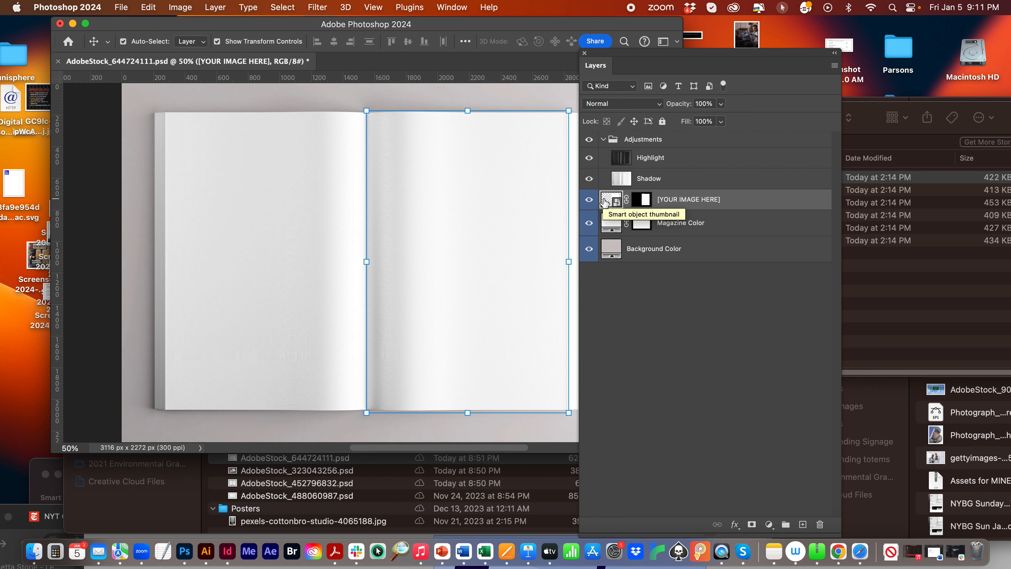
{"action": "double_click", "coordinate": [613, 200]}
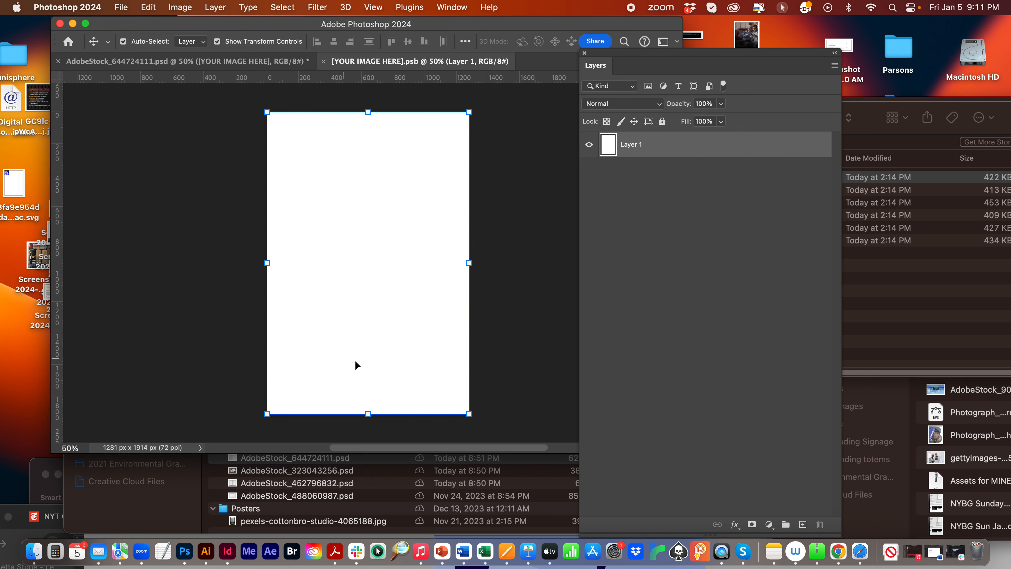
{"action": "left_click_drag", "start_coordinate": [418, 20], "coordinate": [343, 87]}
{"action": "double_click", "coordinate": [318, 31]}
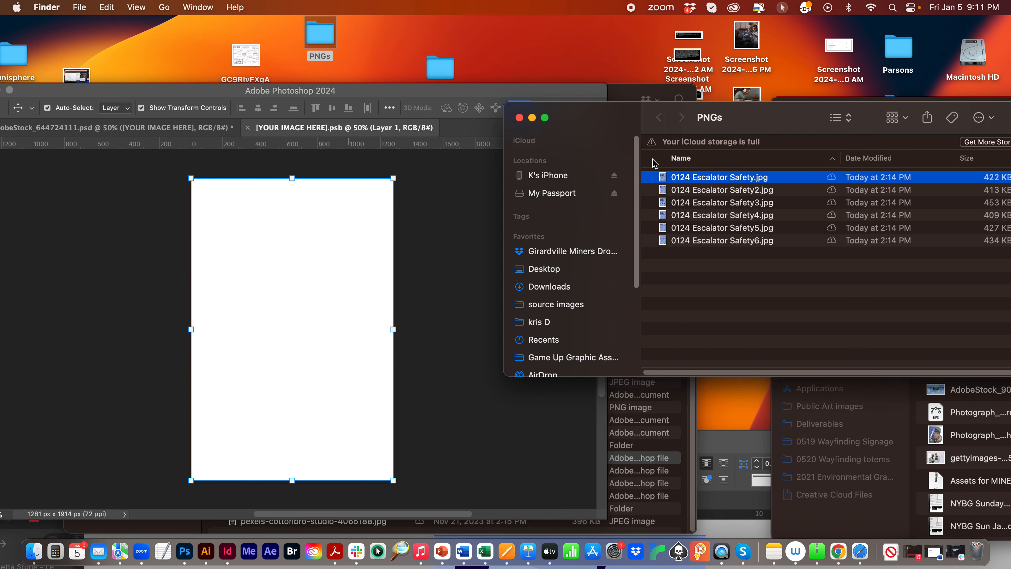
- Place 0124 Escalator Safety.jpg from the PNGs folder into the smart object and move the Layers panel out of the way
{"action": "left_click_drag", "start_coordinate": [663, 178], "coordinate": [323, 208]}
{"action": "left_click", "coordinate": [909, 189]}
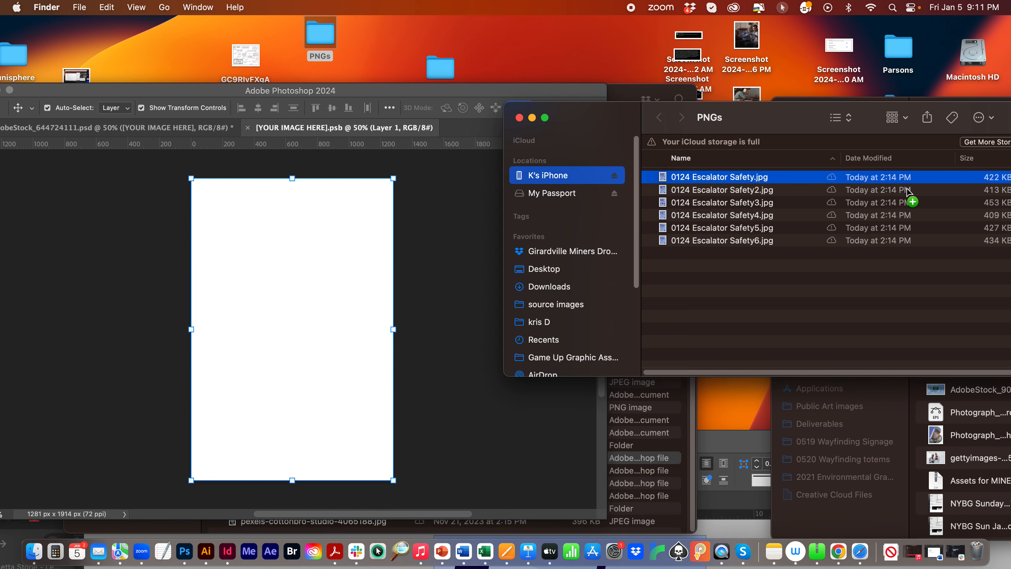
{"action": "left_click", "coordinate": [371, 93]}
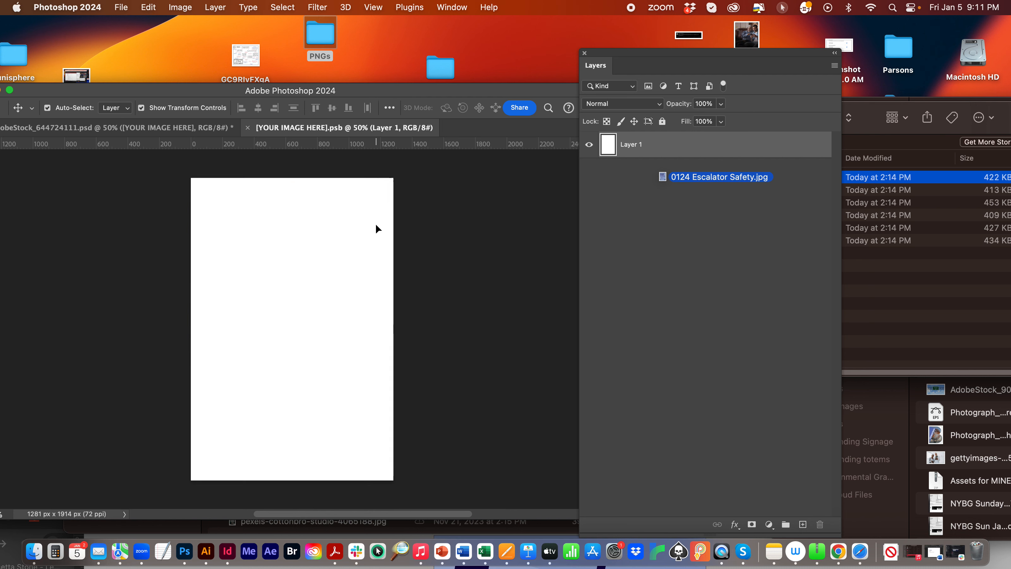
{"action": "left_click", "coordinate": [847, 278]}
{"action": "left_click_drag", "start_coordinate": [676, 177], "coordinate": [272, 222]}
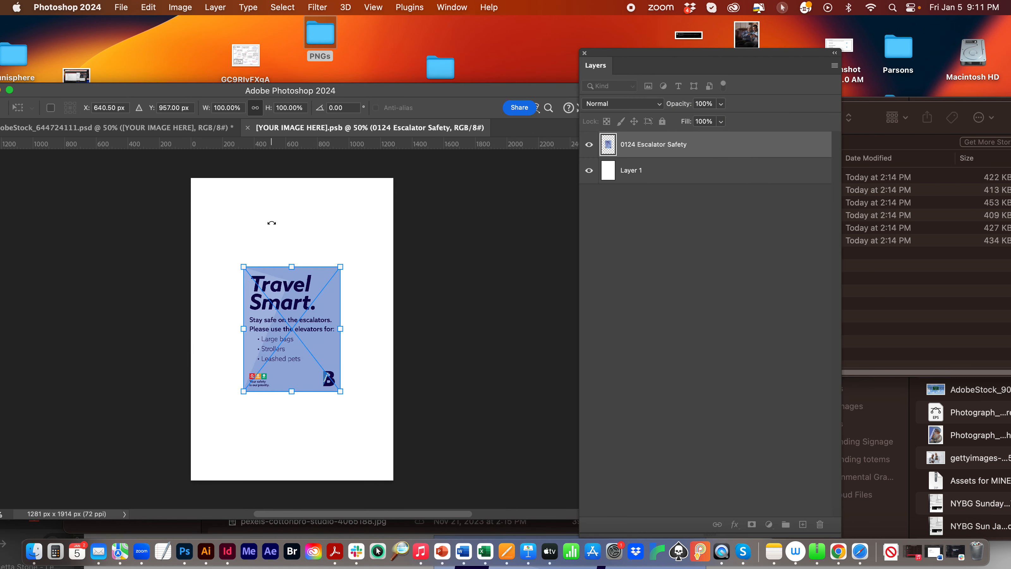
{"action": "key", "text": "Return"}
{"action": "left_click_drag", "start_coordinate": [611, 55], "coordinate": [723, 443]}
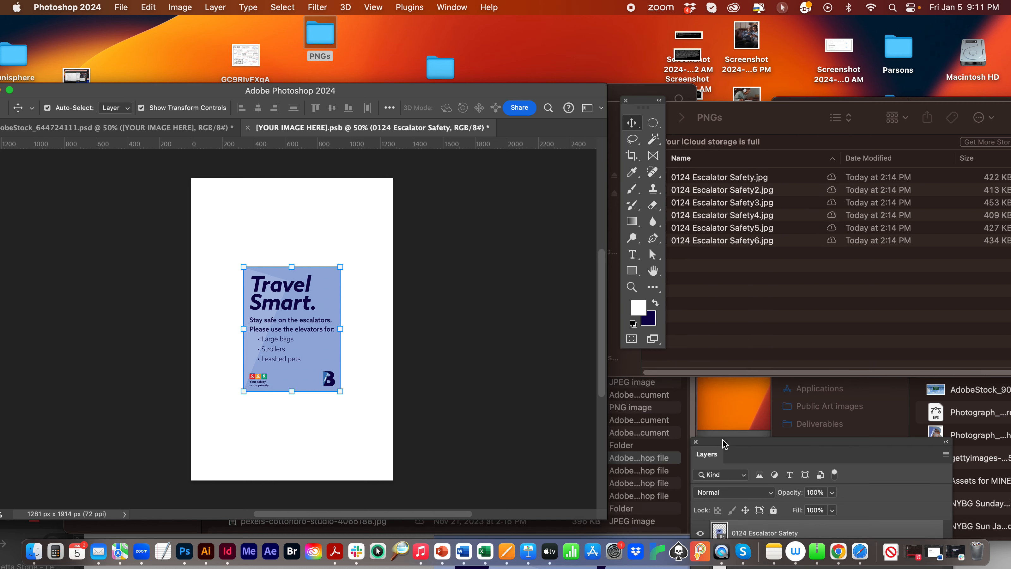
{"action": "left_click", "coordinate": [709, 195]}
{"action": "left_click", "coordinate": [80, 7]}
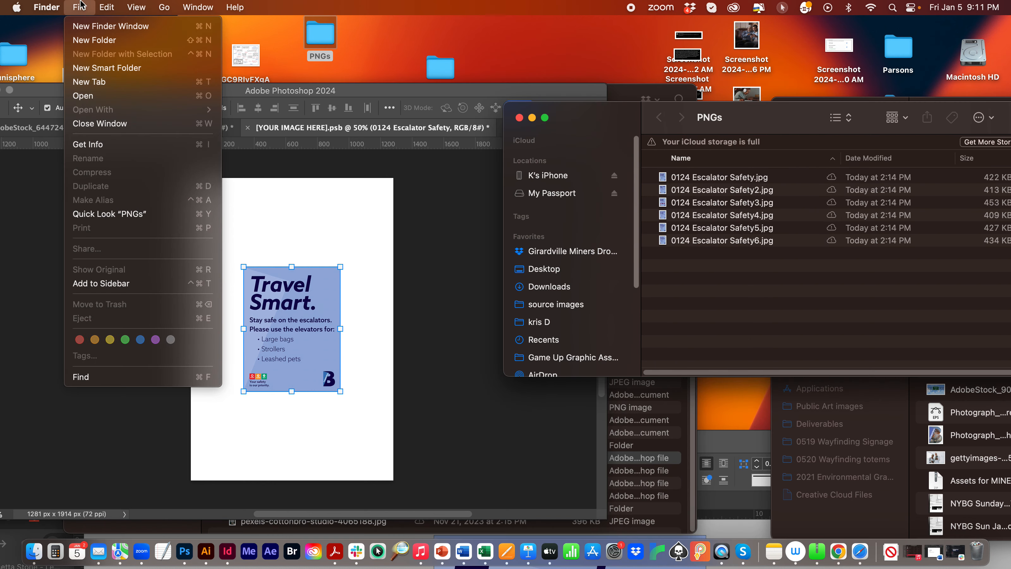
{"action": "left_click", "coordinate": [82, 4]}
{"action": "left_click", "coordinate": [140, 97]}
{"action": "left_click", "coordinate": [68, 4]}
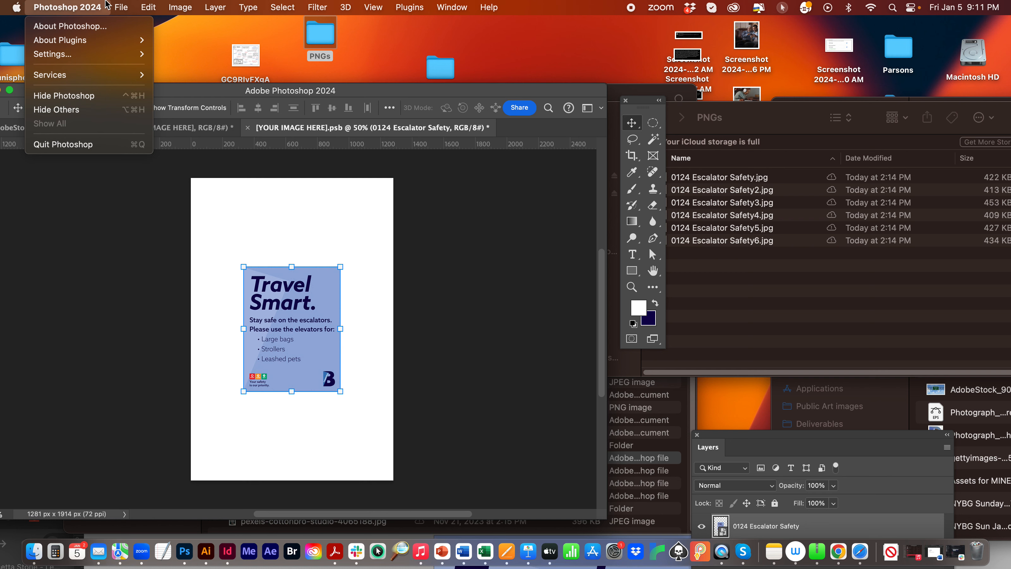
{"action": "mouse_move", "coordinate": [121, 7]}
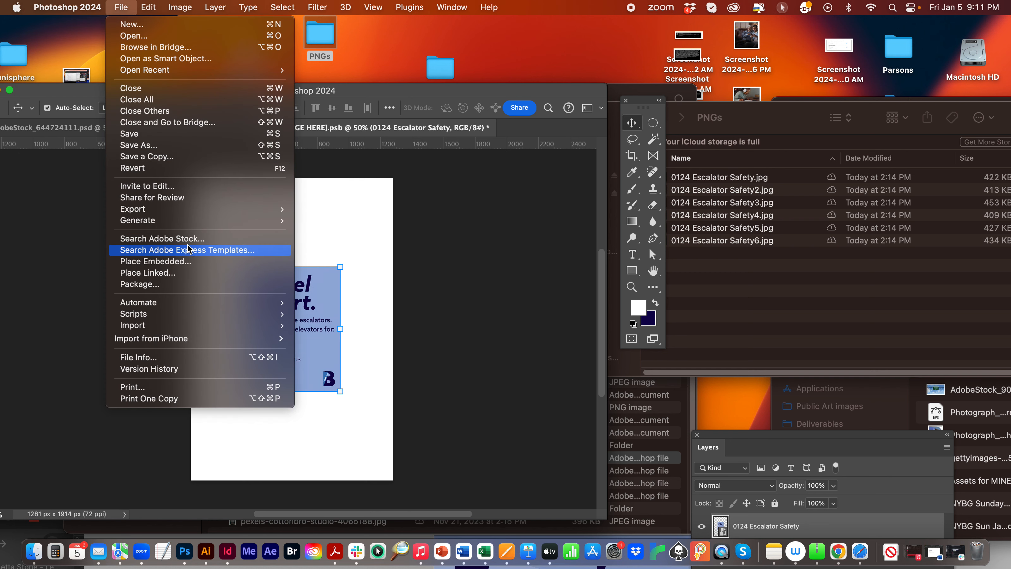
{"action": "mouse_move", "coordinate": [160, 4]}
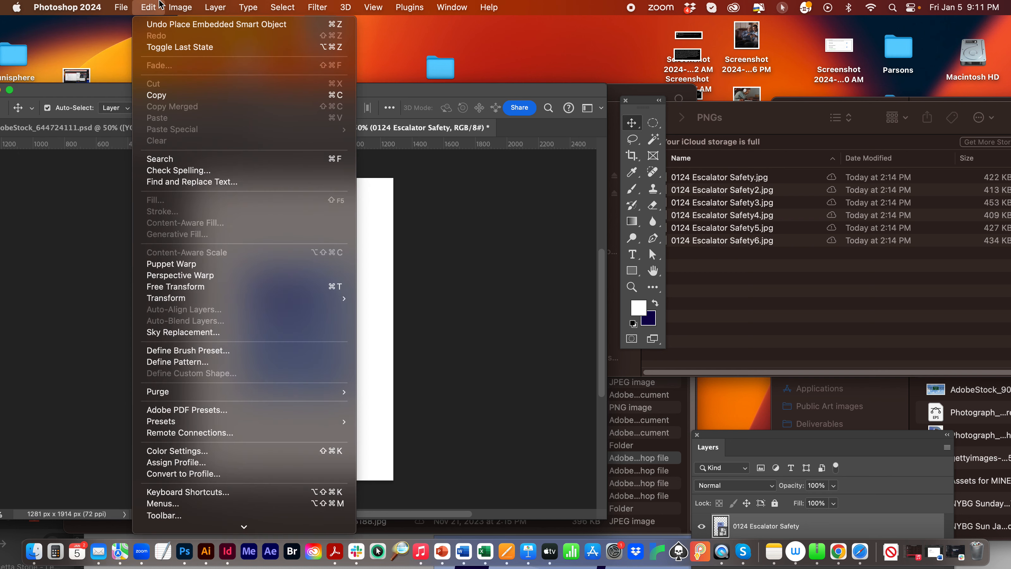
{"action": "left_click", "coordinate": [127, 4]}
{"action": "left_click", "coordinate": [688, 179]}
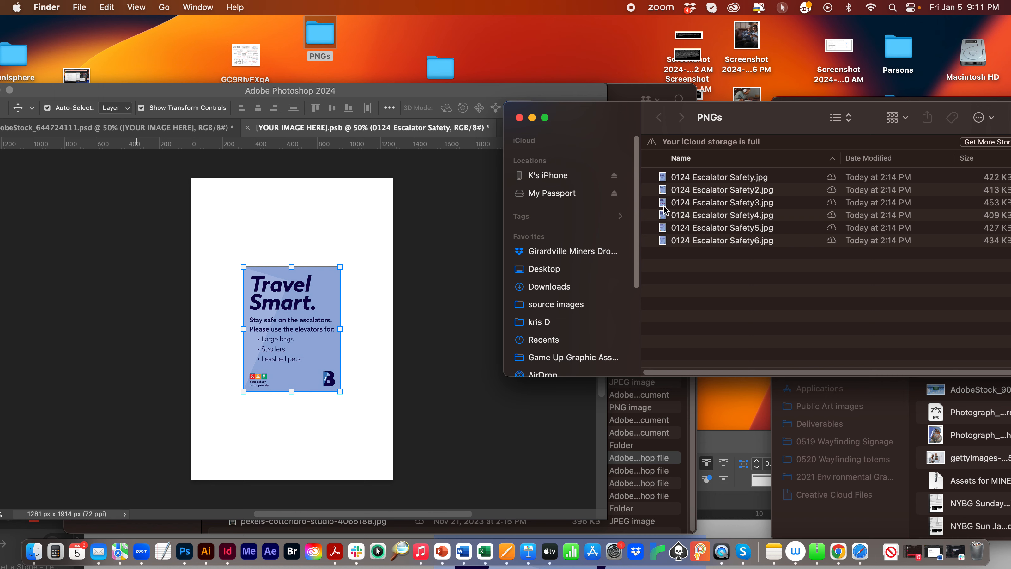
- Scale the placed poster proportionally to 209.40% so it fills the page width, with its top edge on the page's top edge
{"action": "left_click", "coordinate": [269, 306]}
{"action": "left_click_drag", "start_coordinate": [277, 299], "coordinate": [225, 210]}
{"action": "key", "text": "ctrl+t"}
{"action": "left_click_drag", "start_coordinate": [287, 302], "coordinate": [425, 484]}
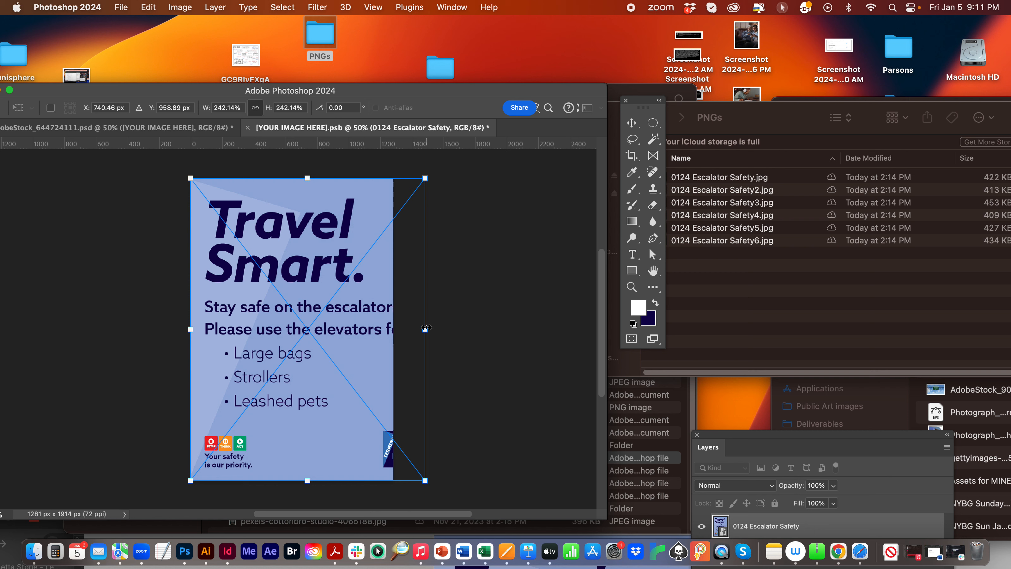
{"action": "left_click_drag", "start_coordinate": [426, 328], "coordinate": [393, 329]}
{"action": "left_click_drag", "start_coordinate": [330, 331], "coordinate": [329, 312]}
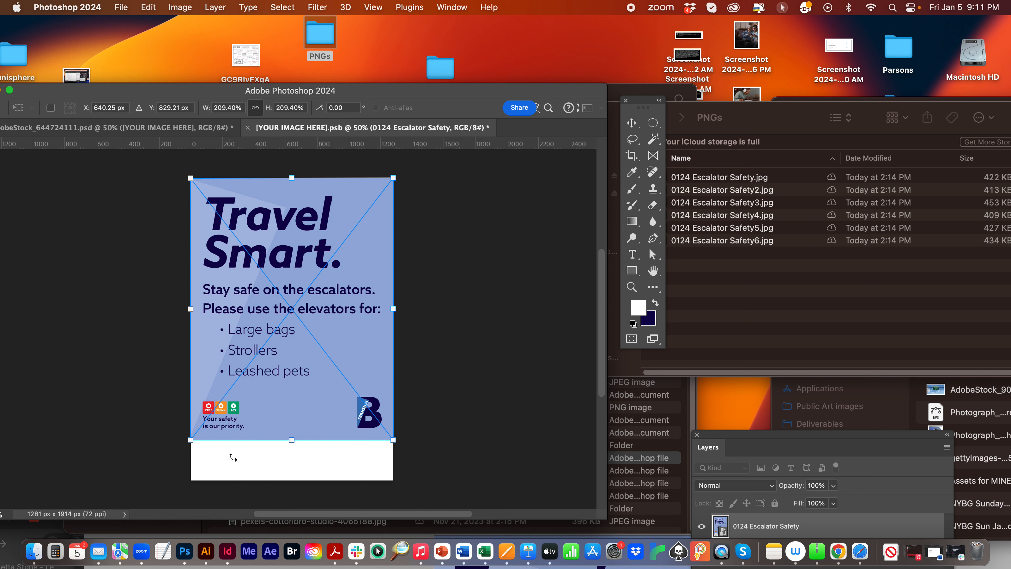
{"action": "key", "text": "Return"}
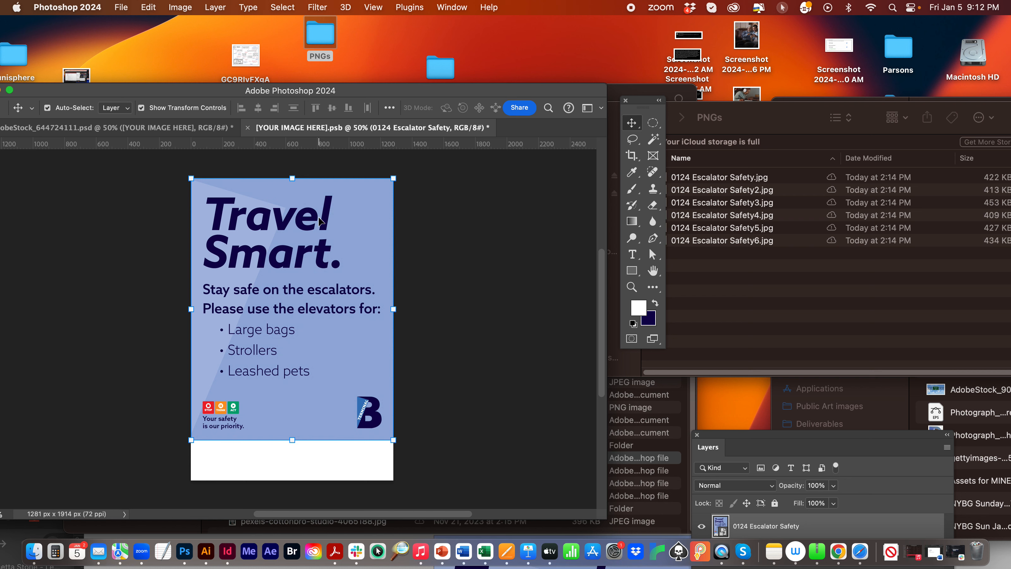
- Center the poster vertically on the page, and save and close the smart object to update the magazine mockup
{"action": "left_click_drag", "start_coordinate": [313, 222], "coordinate": [312, 234]}
{"action": "left_click_drag", "start_coordinate": [370, 86], "coordinate": [482, 42]}
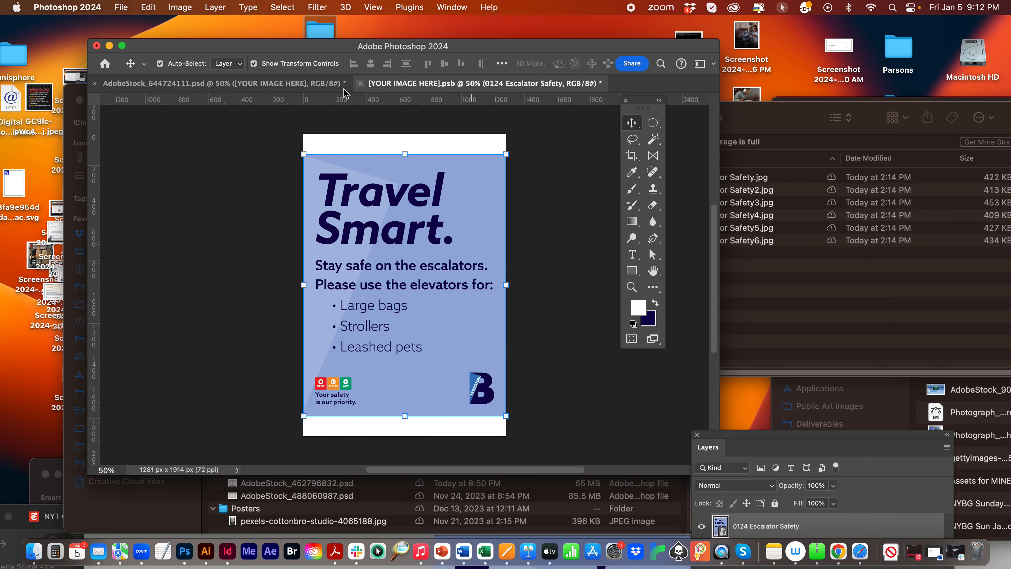
{"action": "left_click", "coordinate": [361, 84]}
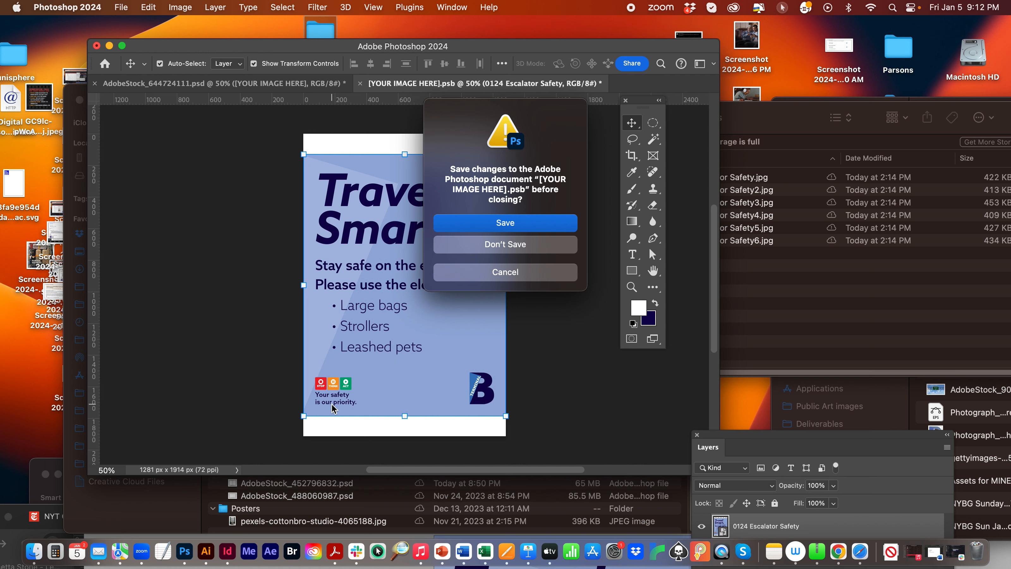
{"action": "left_click", "coordinate": [504, 226]}
{"action": "key", "text": "super+w"}
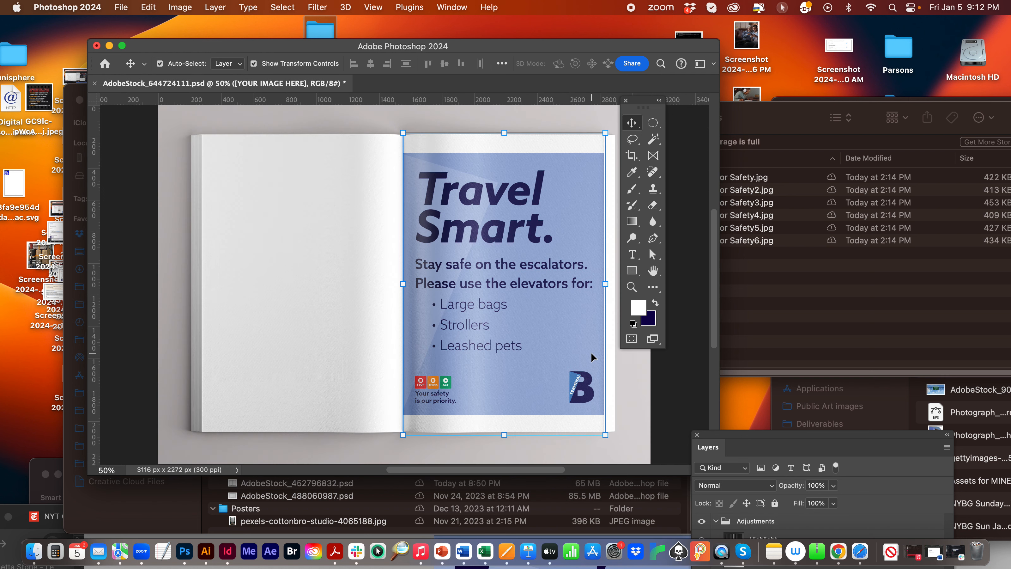
{"action": "left_click", "coordinate": [365, 118]}
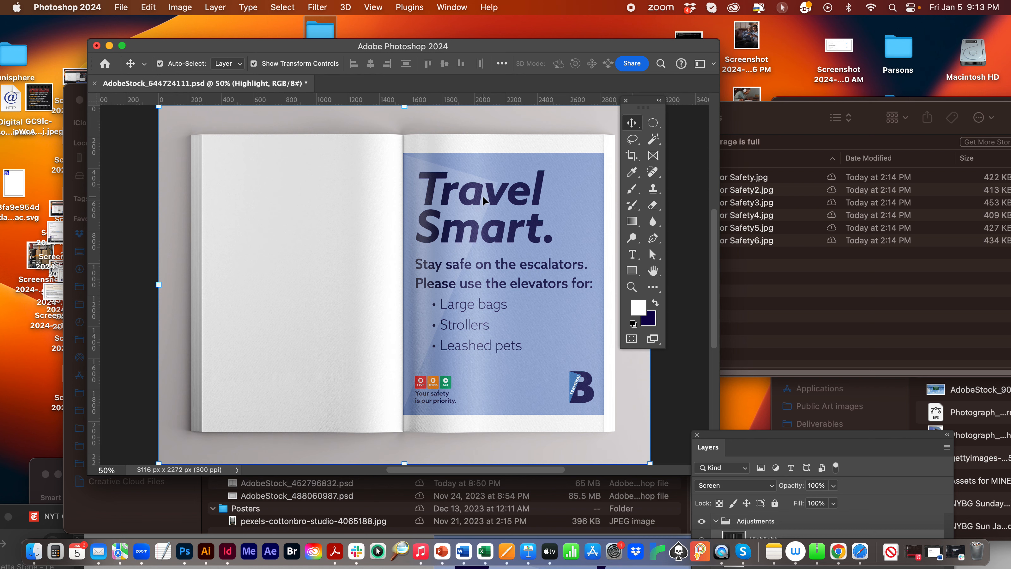
- Open AdobeStock_562064667.psd from the OOH folder in Mockup Files and reposition the Photoshop window so the whole document shows
{"action": "left_click_drag", "start_coordinate": [223, 47], "coordinate": [167, 317]}
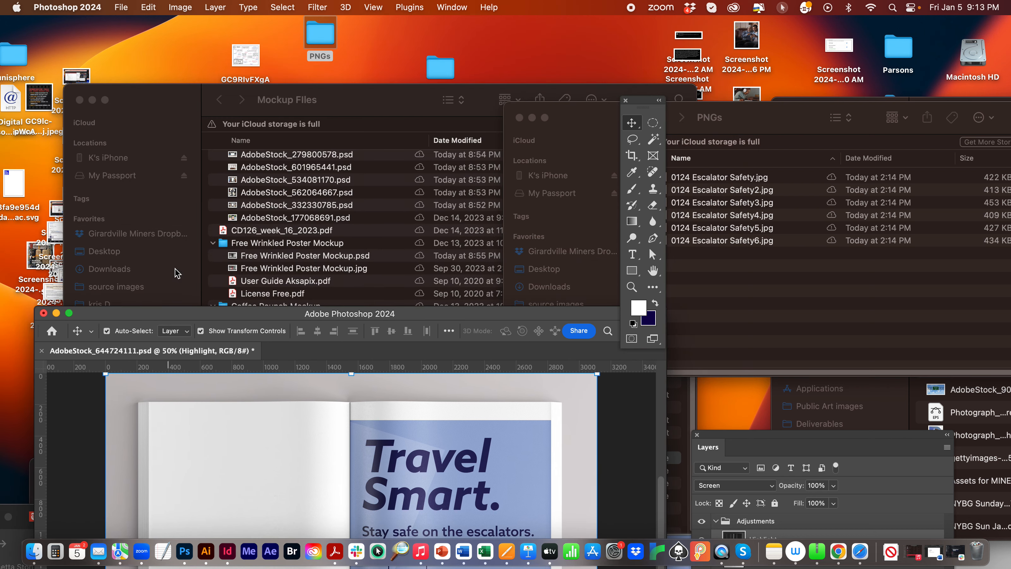
{"action": "left_click", "coordinate": [148, 90]}
{"action": "scroll", "coordinate": [384, 261], "scroll_direction": "up", "scroll_amount": 3}
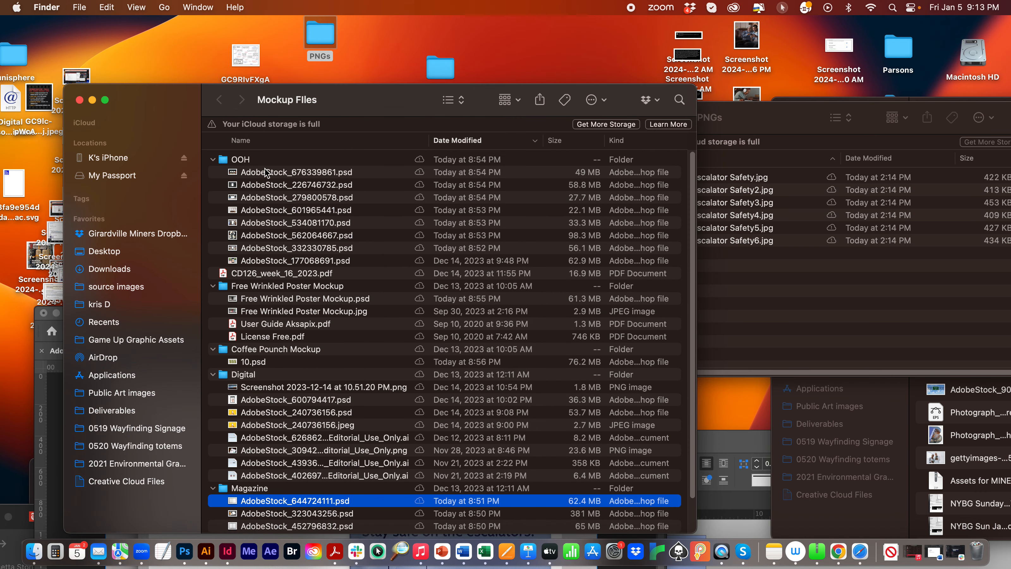
{"action": "left_click", "coordinate": [275, 171]}
{"action": "left_click", "coordinate": [267, 184]}
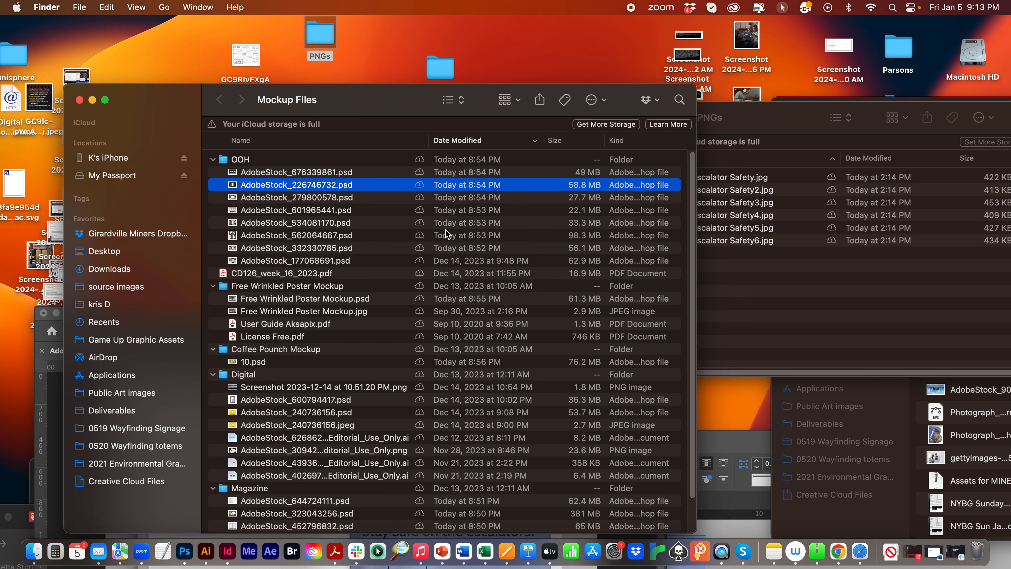
{"action": "left_click", "coordinate": [338, 235]}
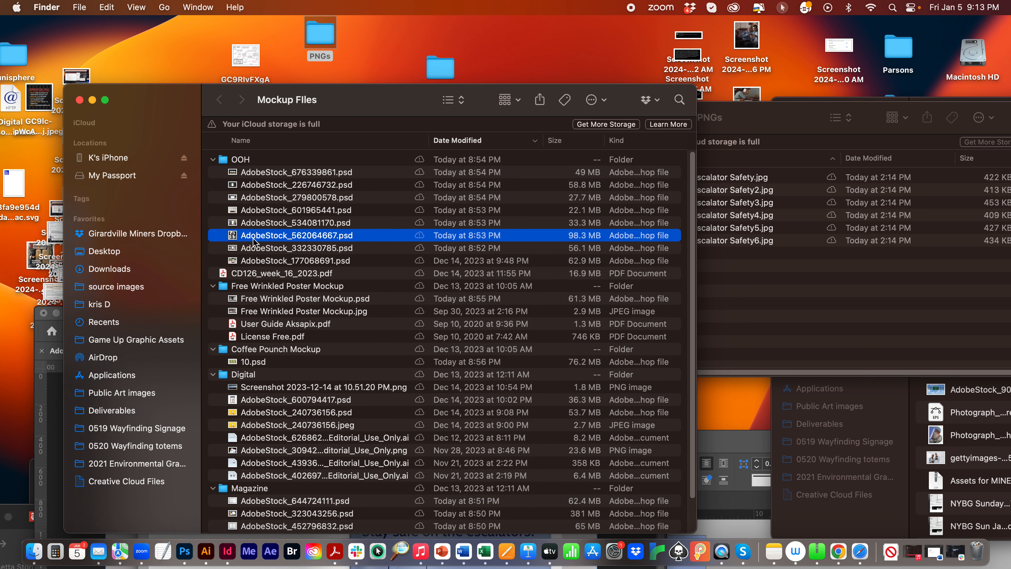
{"action": "double_click", "coordinate": [234, 235]}
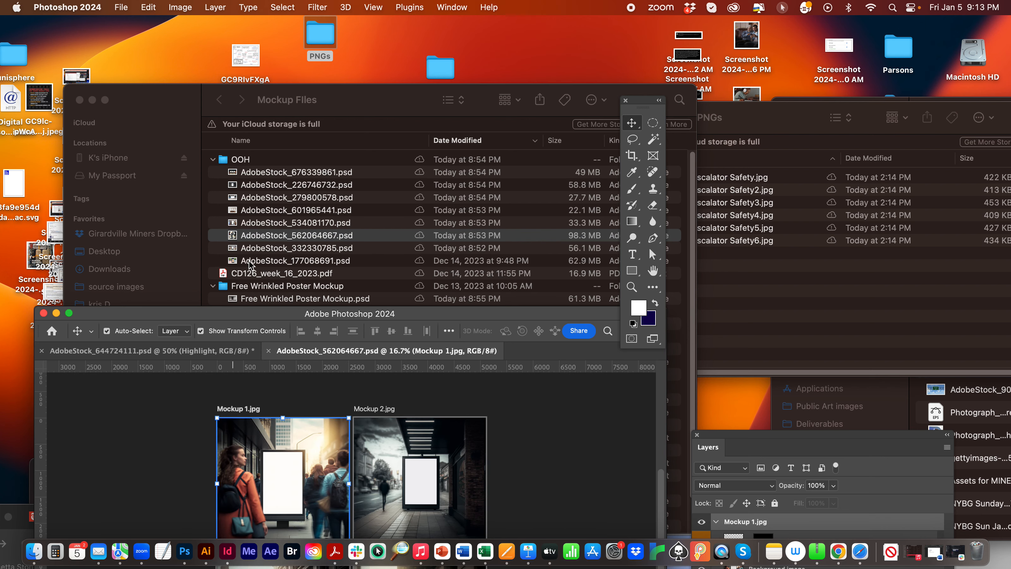
{"action": "left_click_drag", "start_coordinate": [247, 306], "coordinate": [289, 67]}
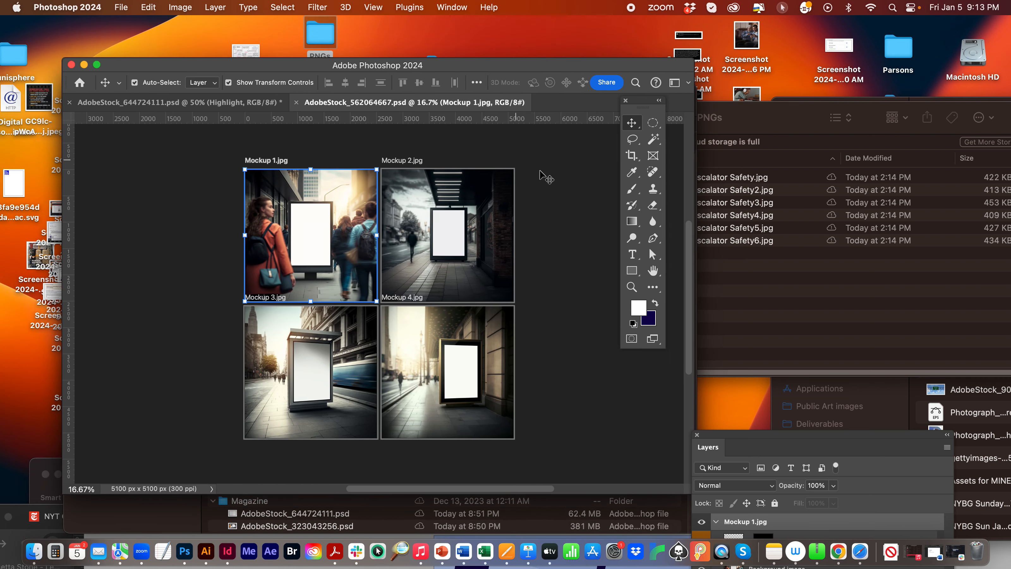
- Examine the blank billboard in the Mockup 1.jpg artboard up close
{"action": "left_click", "coordinate": [632, 286]}
{"action": "left_click", "coordinate": [316, 236]}
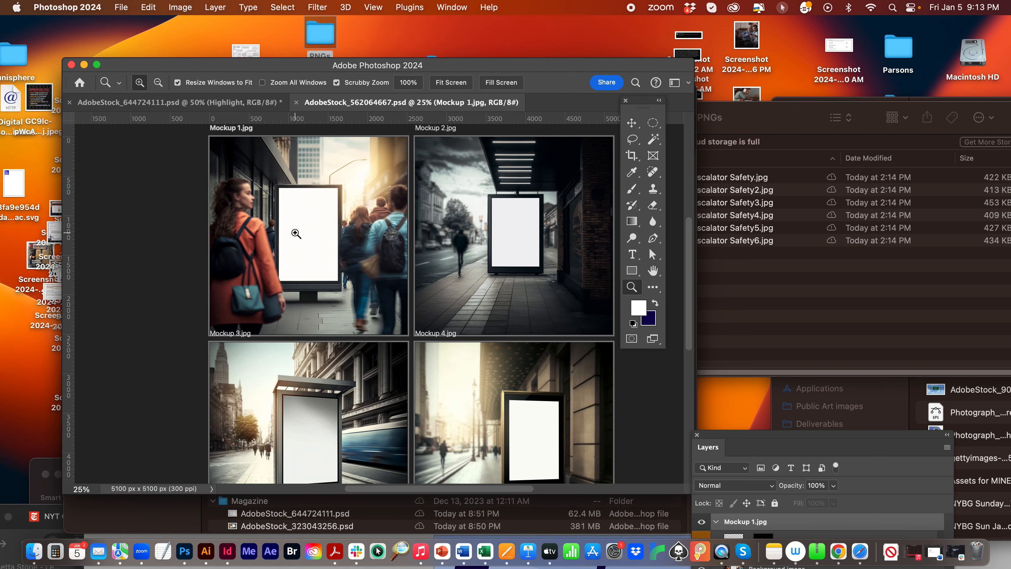
{"action": "left_click", "coordinate": [296, 234]}
{"action": "left_click", "coordinate": [285, 211]}
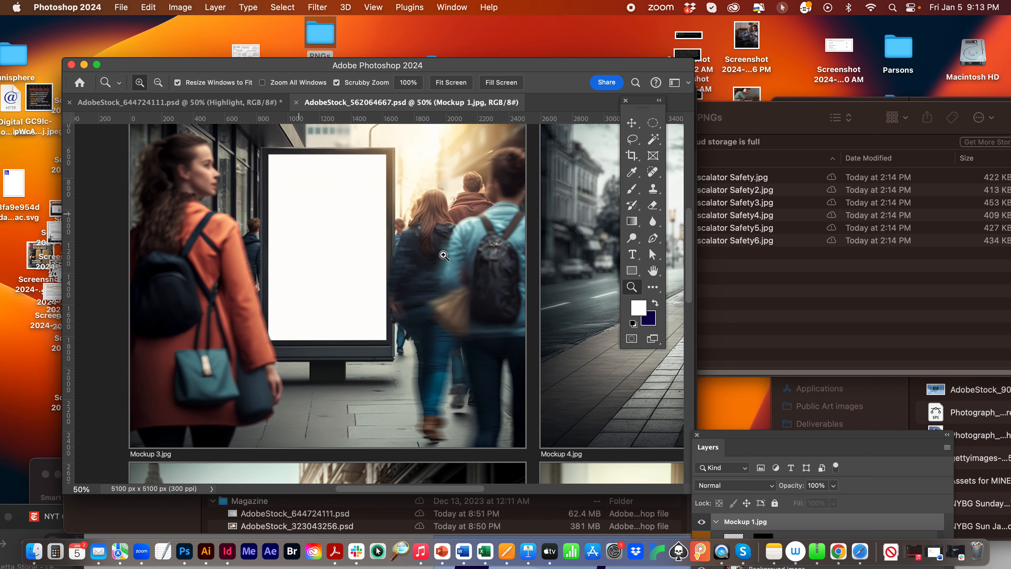
- Arrange the PNGs folder and the Layers panel beside the document, with all four mockup artboards in view
{"action": "left_click", "coordinate": [774, 321]}
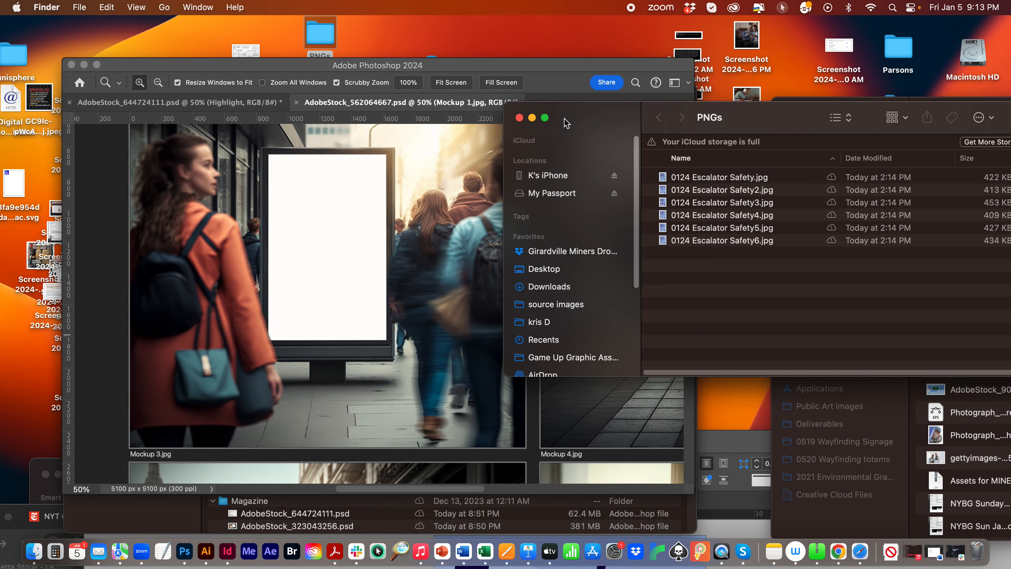
{"action": "left_click_drag", "start_coordinate": [568, 124], "coordinate": [600, 154]}
{"action": "left_click", "coordinate": [317, 180]}
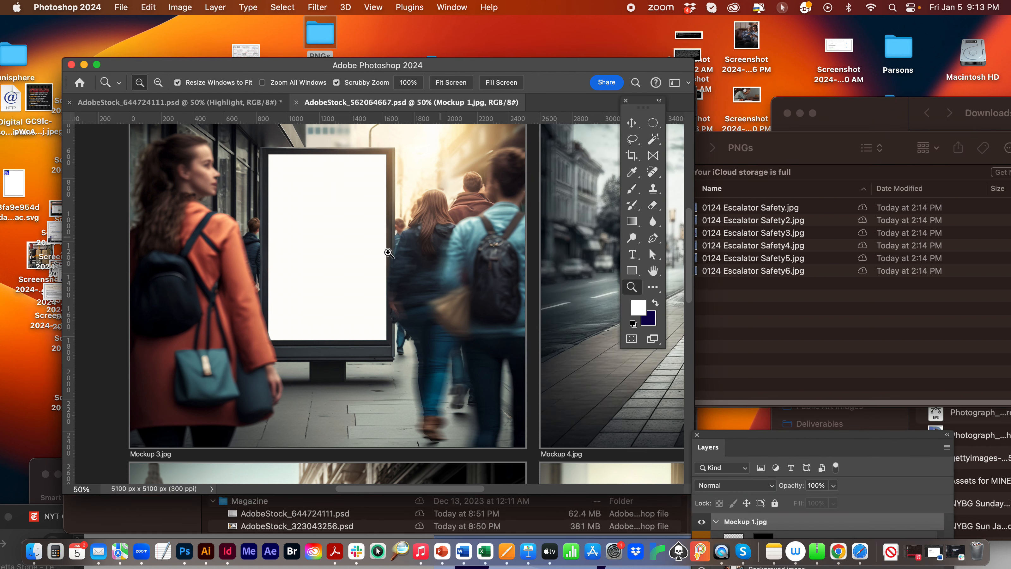
{"action": "left_click_drag", "start_coordinate": [535, 69], "coordinate": [509, 65]}
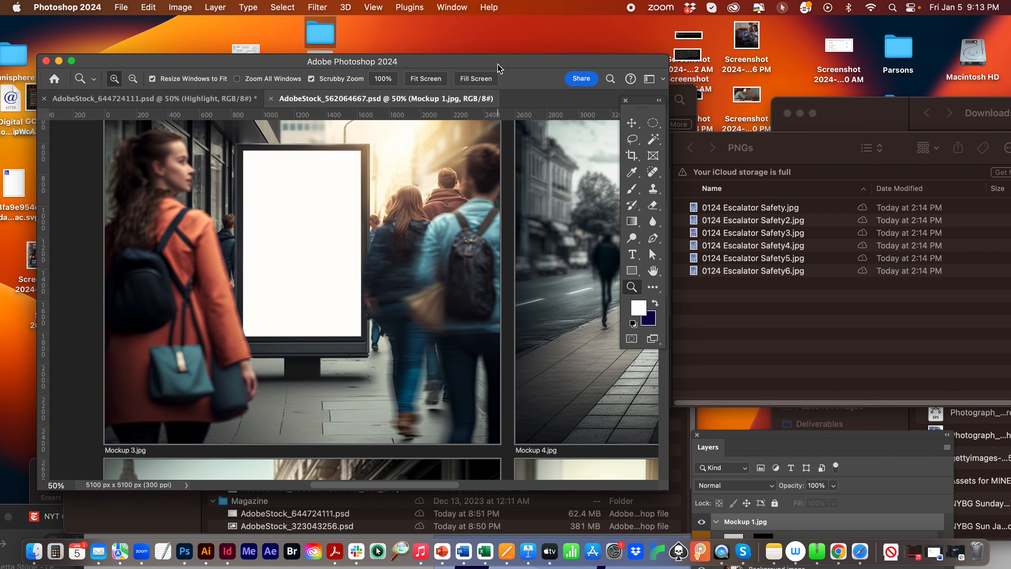
{"action": "key", "text": "super+minus"}
{"action": "key", "text": "super+minus"}
{"action": "key", "text": "super+minus"}
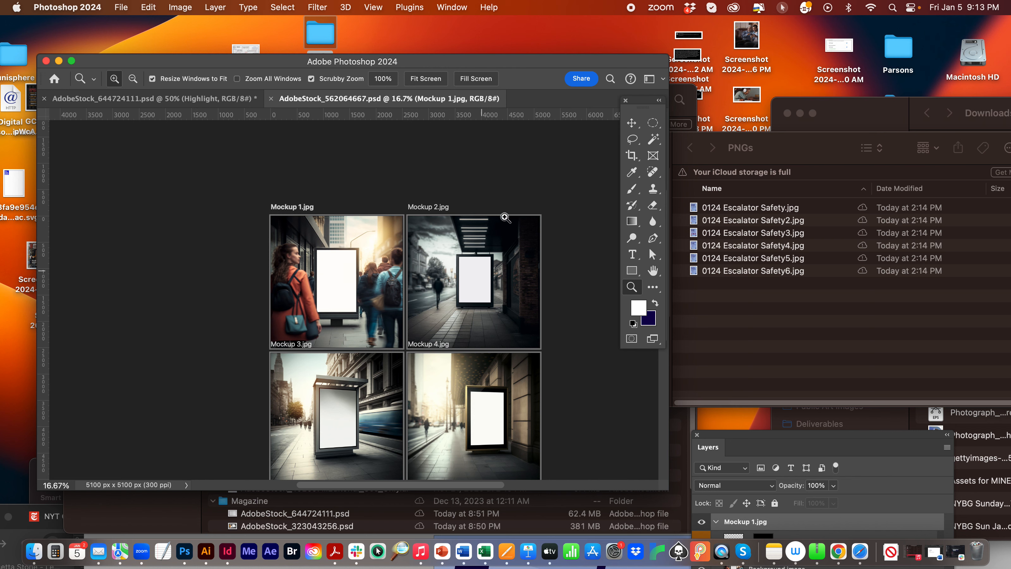
{"action": "left_click_drag", "start_coordinate": [466, 63], "coordinate": [466, 38]}
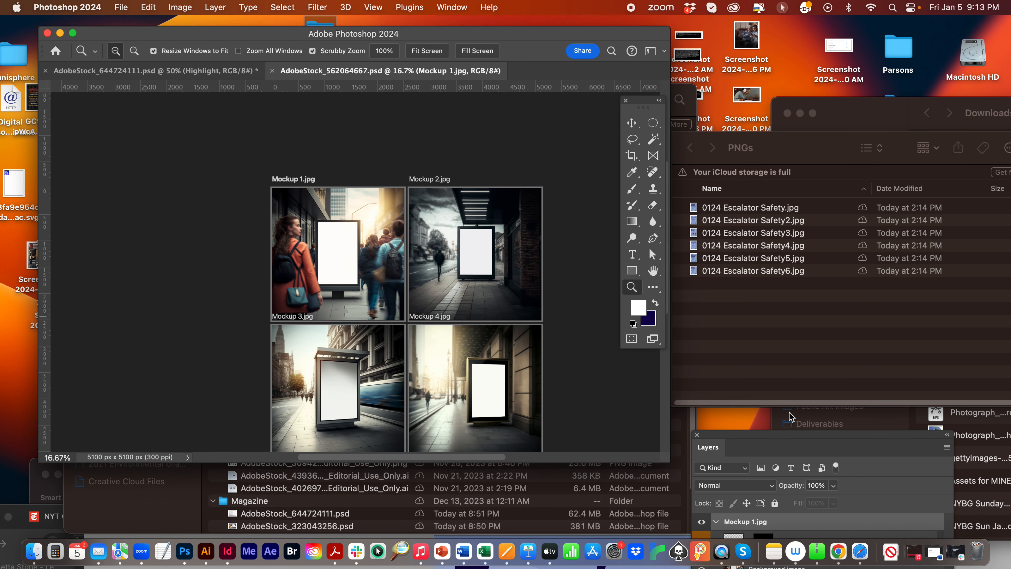
{"action": "left_click_drag", "start_coordinate": [759, 437], "coordinate": [627, 243]}
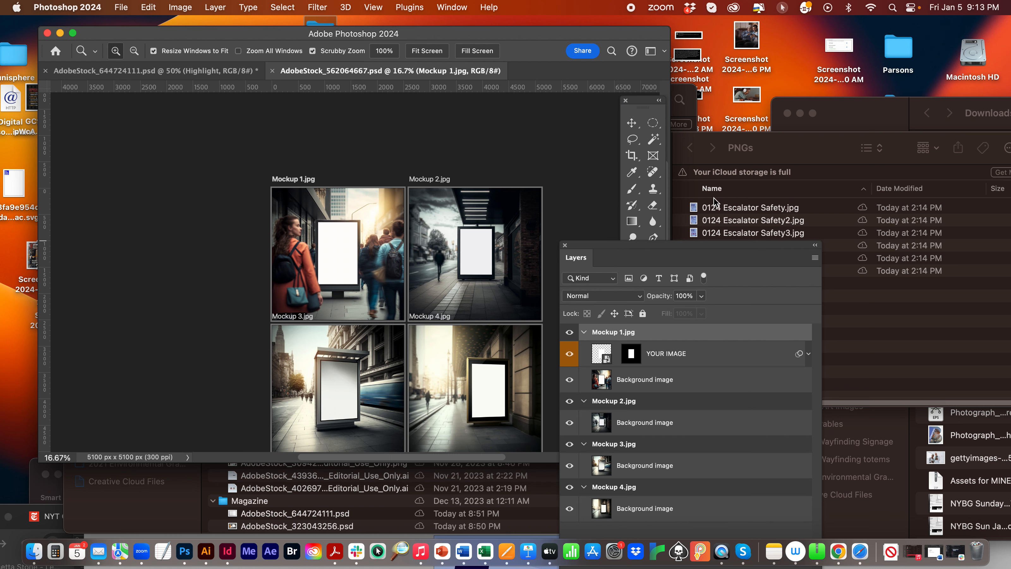
- Place 0124 Escalator Safety.jpg from the PNGs folder over the bus shelter in the Mockup 3.jpg artboard
{"action": "left_click", "coordinate": [720, 209]}
{"action": "left_click", "coordinate": [693, 209]}
{"action": "left_click_drag", "start_coordinate": [692, 210], "coordinate": [320, 393]}
{"action": "left_click_drag", "start_coordinate": [349, 253], "coordinate": [340, 404]}
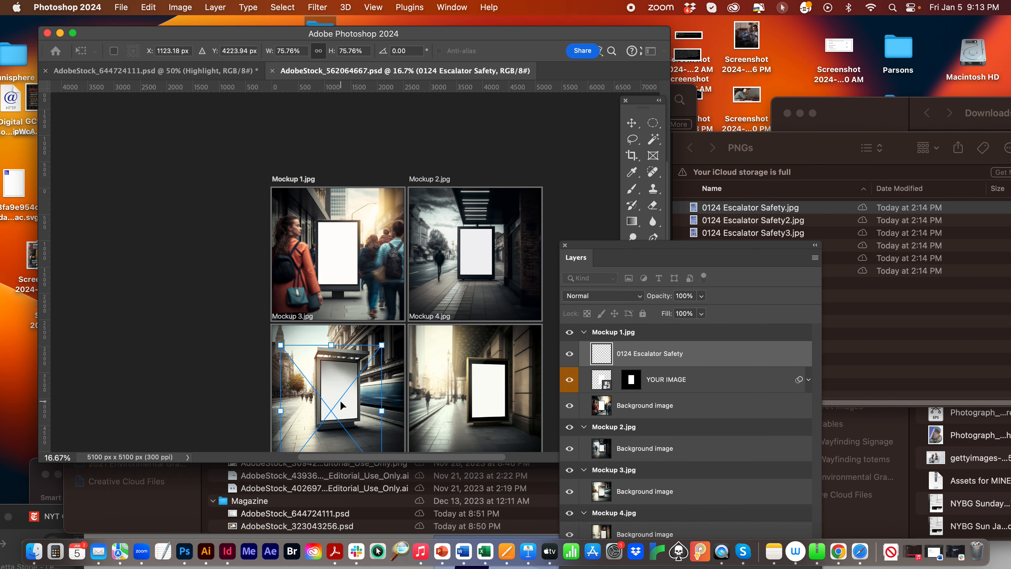
{"action": "key", "text": "Return"}
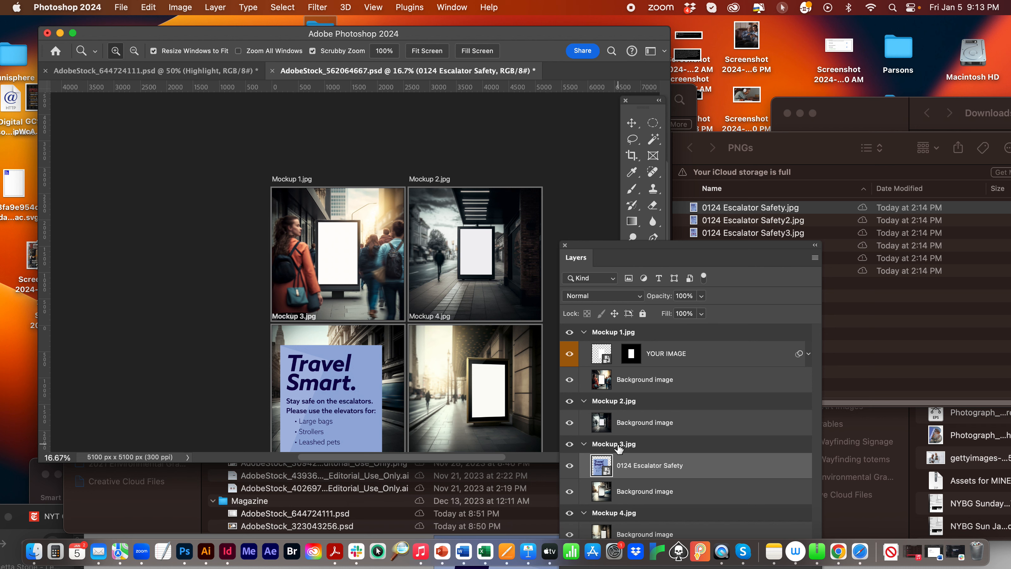
- Scale the placed poster proportionally to 22.50% and position it over the bus shelter's blank display in Mockup 3.jpg
{"action": "left_click", "coordinate": [613, 446]}
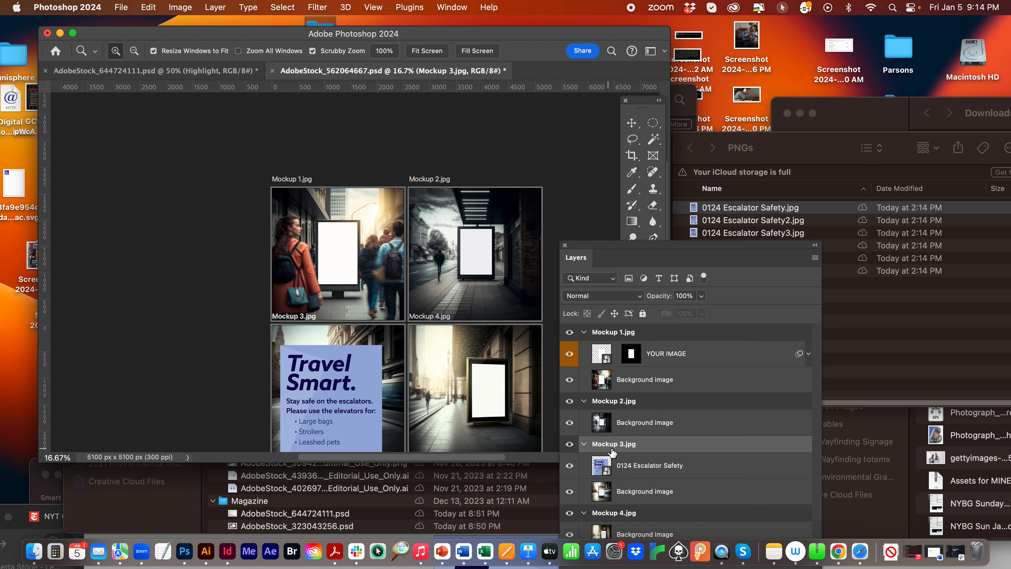
{"action": "left_click_drag", "start_coordinate": [597, 245], "coordinate": [772, 214]}
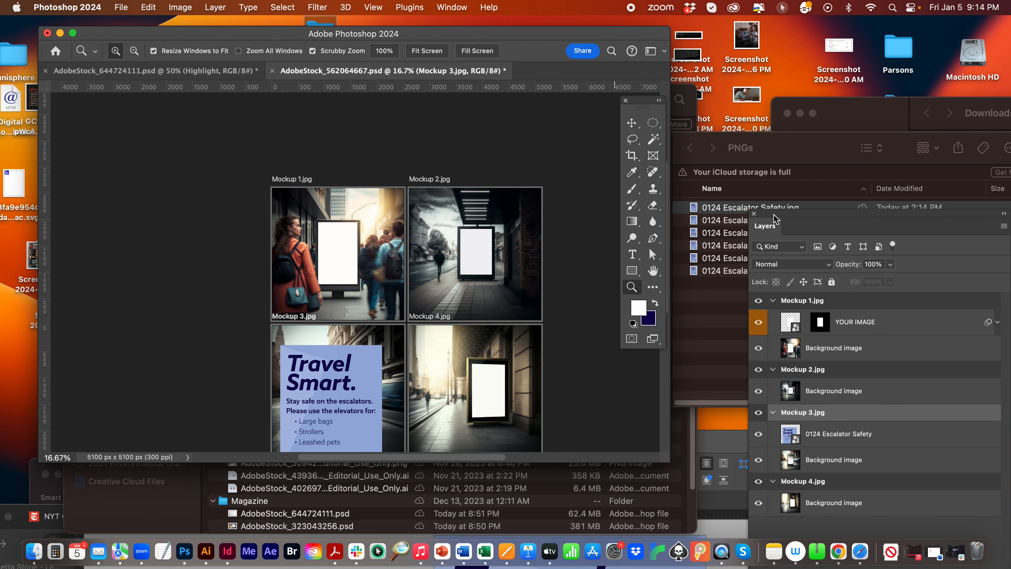
{"action": "left_click", "coordinate": [633, 128]}
{"action": "left_click_drag", "start_coordinate": [312, 408], "coordinate": [335, 384]}
{"action": "left_click_drag", "start_coordinate": [404, 325], "coordinate": [336, 382]}
{"action": "left_click_drag", "start_coordinate": [335, 380], "coordinate": [336, 380]}
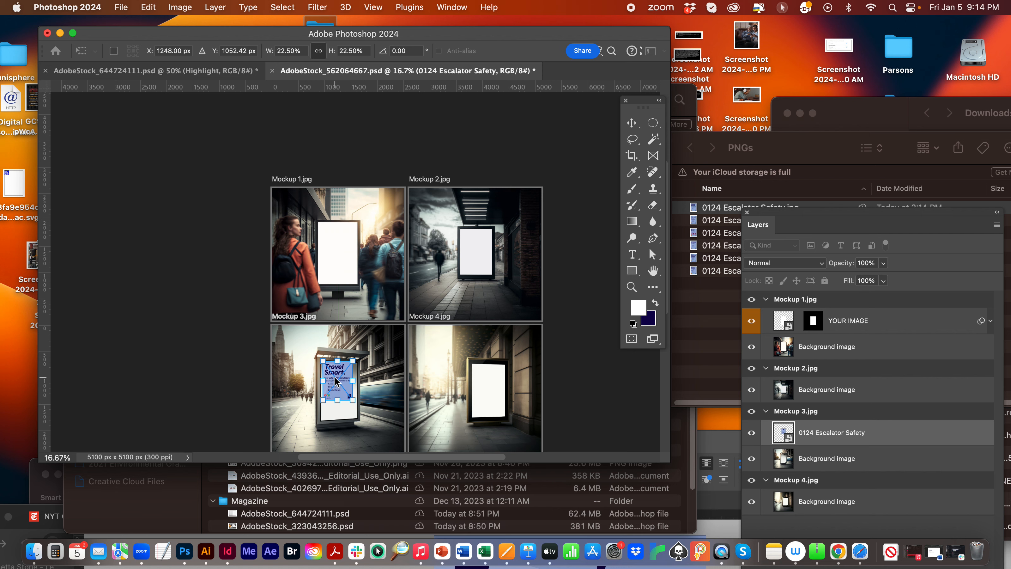
{"action": "key", "text": "Return"}
- Nudge the poster left and up so its upper-left corner sits on the upper-left corner of the shelter's display
{"action": "left_click", "coordinate": [637, 284]}
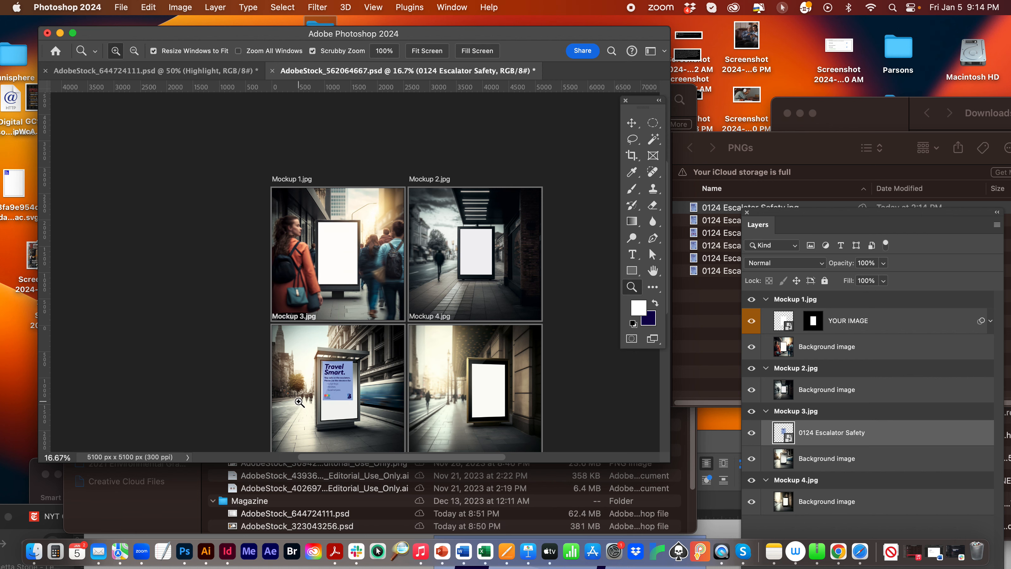
{"action": "left_click", "coordinate": [304, 402]}
{"action": "left_click", "coordinate": [307, 404]}
{"action": "left_click", "coordinate": [308, 403]}
{"action": "left_click", "coordinate": [308, 403]}
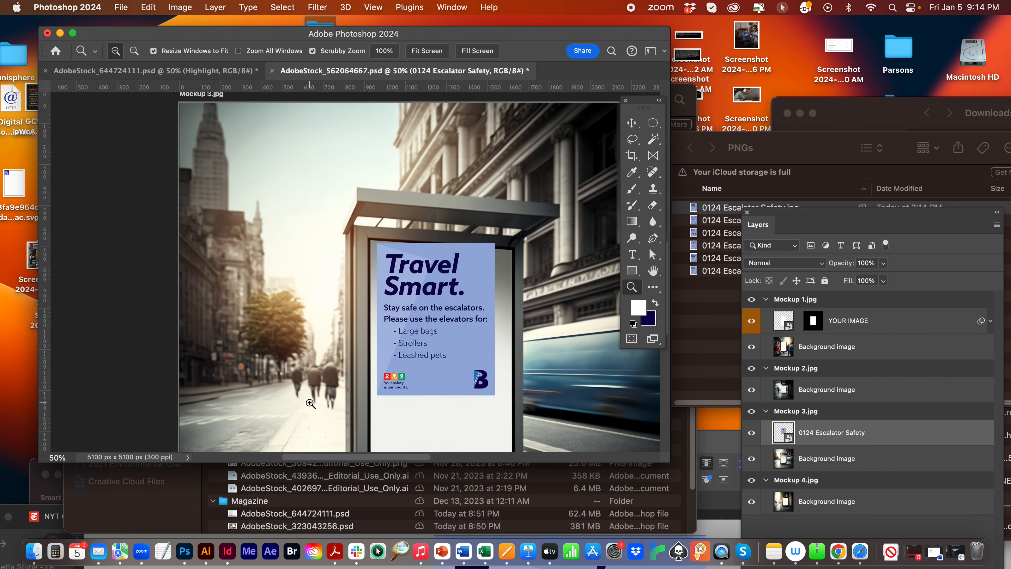
{"action": "left_click", "coordinate": [632, 122]}
{"action": "left_click_drag", "start_coordinate": [474, 314], "coordinate": [468, 311]}
{"action": "key", "text": "Left"}
{"action": "key", "text": "Left"}
{"action": "key", "text": "Left"}
{"action": "key", "text": "Left"}
{"action": "key", "text": "Left"}
{"action": "key", "text": "Left"}
{"action": "key", "text": "Left"}
{"action": "key", "text": "Left"}
{"action": "key", "text": "Left"}
{"action": "key", "text": "Left"}
{"action": "key", "text": "Left"}
{"action": "key", "text": "Left"}
{"action": "key", "text": "Left"}
{"action": "key", "text": "Left"}
{"action": "key", "text": "Left"}
{"action": "key", "text": "Left"}
{"action": "key", "text": "Left"}
{"action": "key", "text": "Left"}
{"action": "key", "text": "Left"}
{"action": "key", "text": "Left"}
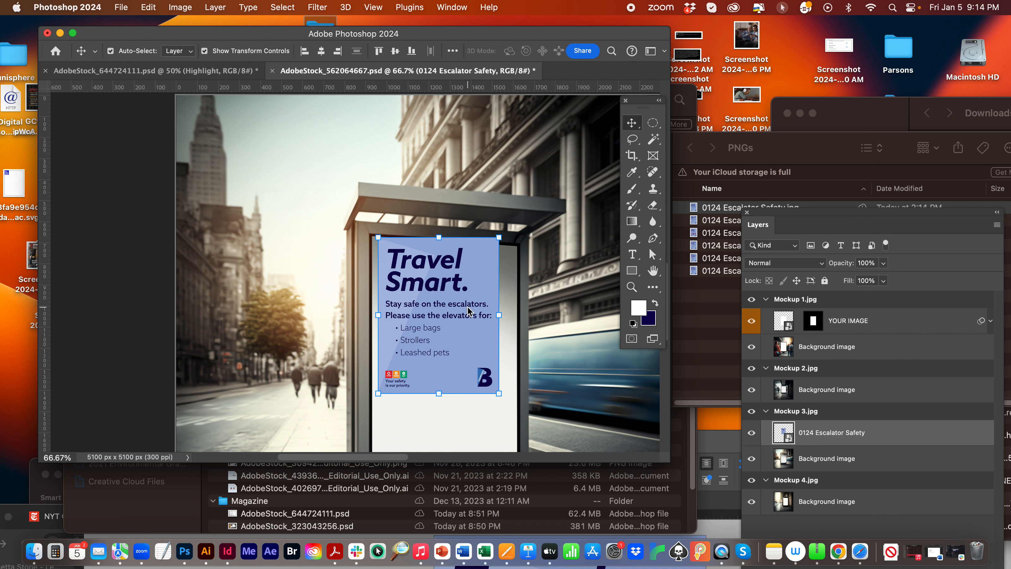
{"action": "key", "text": "Left"}
{"action": "key", "text": "Left"}
{"action": "key", "text": "Left"}
{"action": "key", "text": "Left"}
{"action": "key", "text": "Left"}
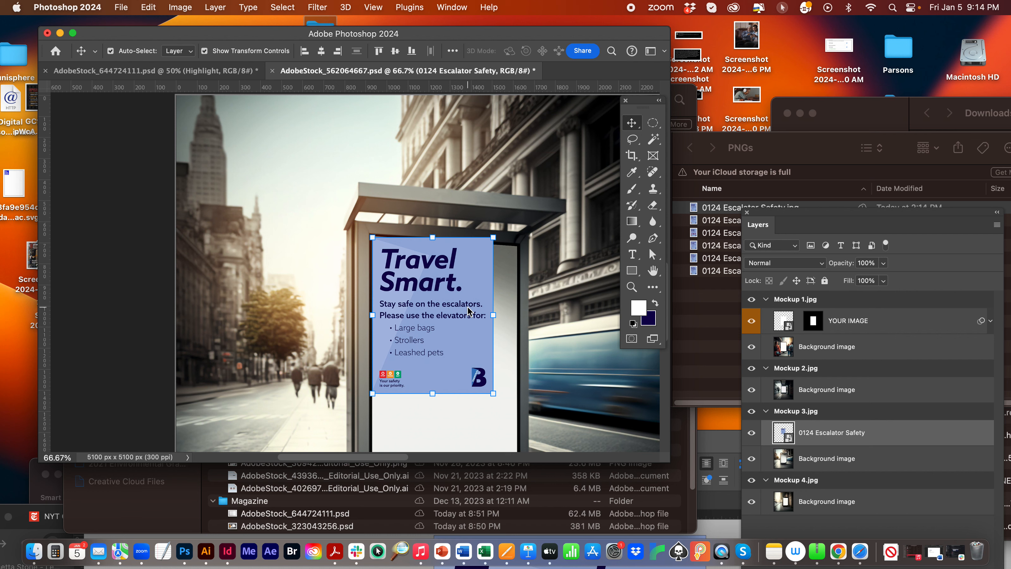
{"action": "key", "text": "Up"}
{"action": "key", "text": "Up"}
{"action": "key", "text": "Up"}
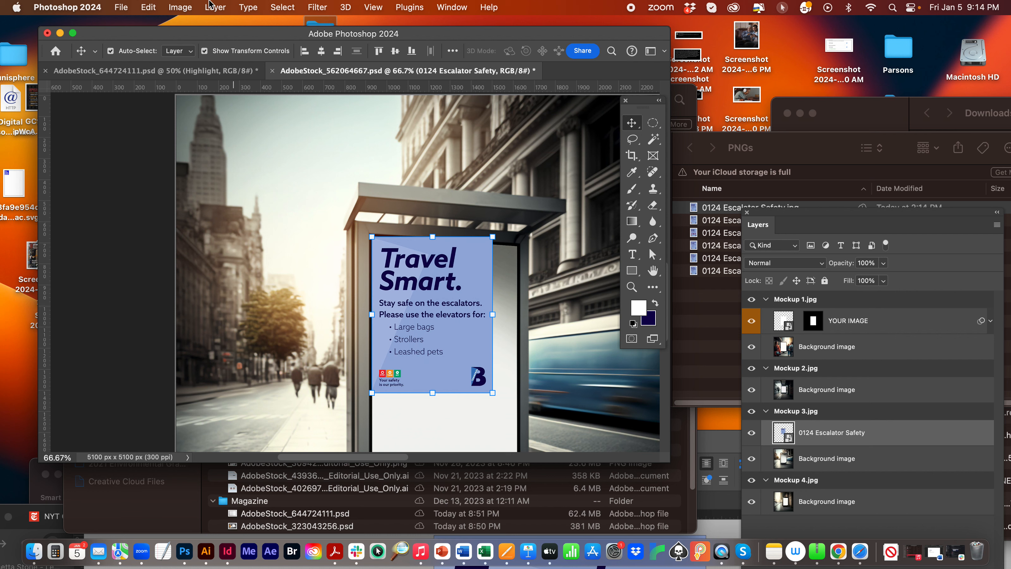
- Distort the poster so its corners match the four corners of the bus shelter's display, and save the document
{"action": "left_click", "coordinate": [150, 8]}
{"action": "mouse_move", "coordinate": [295, 298]}
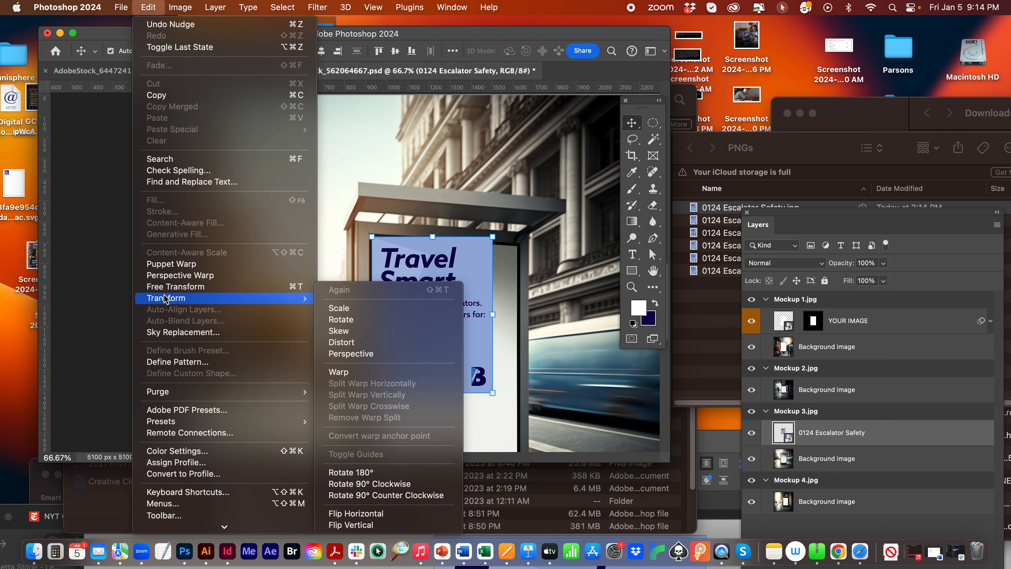
{"action": "left_click", "coordinate": [381, 342]}
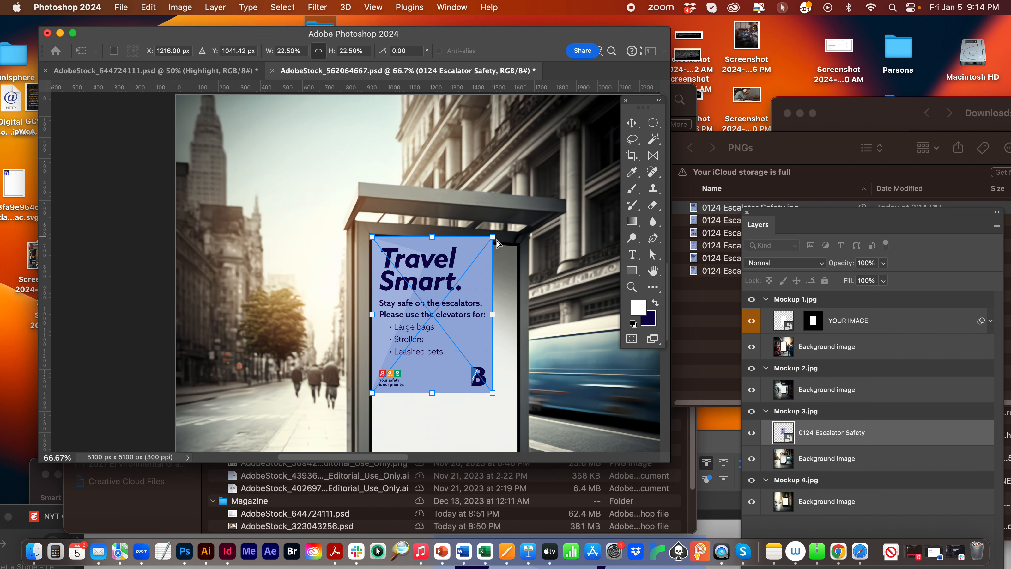
{"action": "left_click_drag", "start_coordinate": [492, 237], "coordinate": [518, 247]}
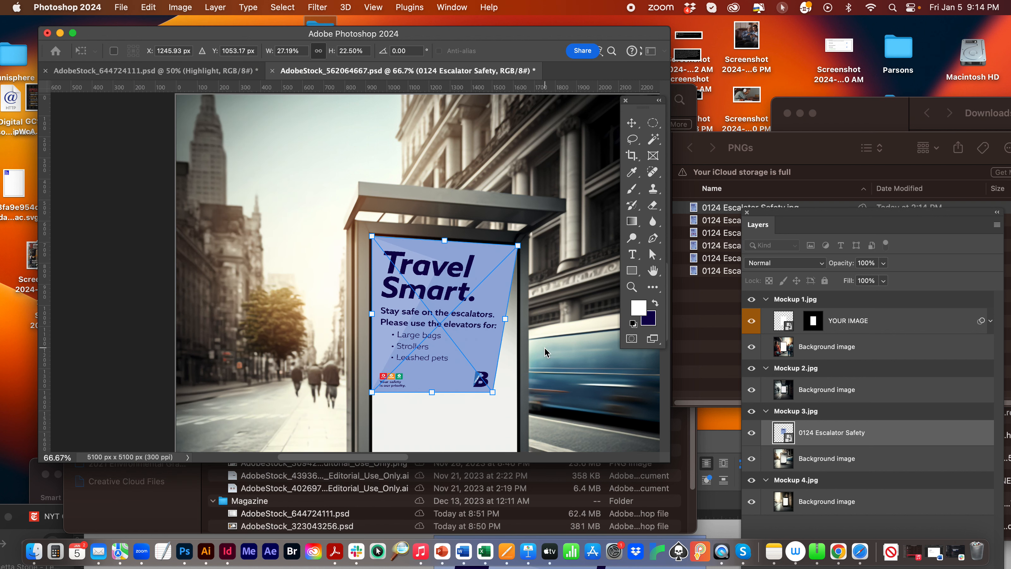
{"action": "scroll", "coordinate": [541, 352], "scroll_direction": "down", "scroll_amount": 5}
{"action": "left_click_drag", "start_coordinate": [492, 288], "coordinate": [517, 364]}
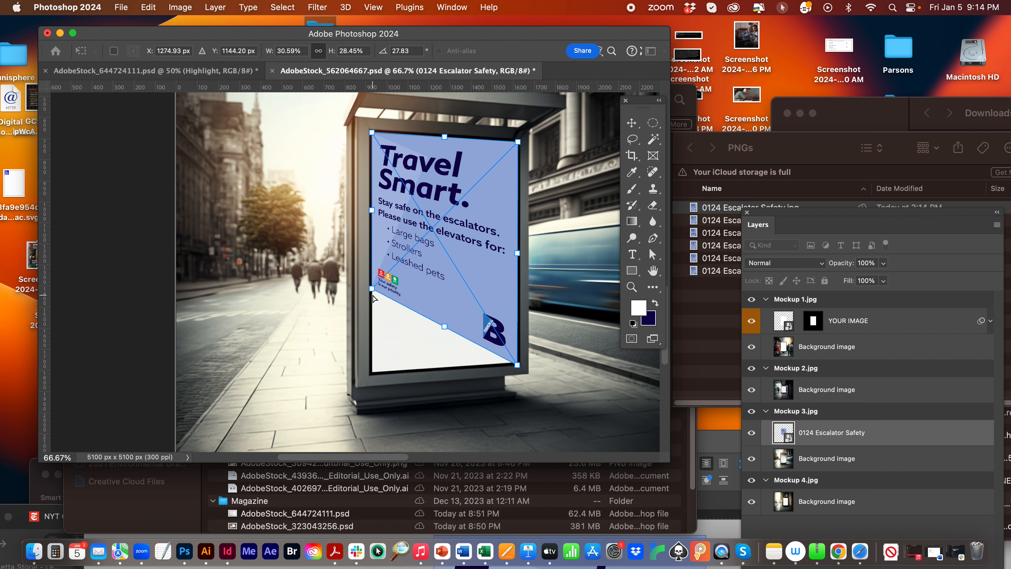
{"action": "left_click_drag", "start_coordinate": [372, 289], "coordinate": [371, 375]}
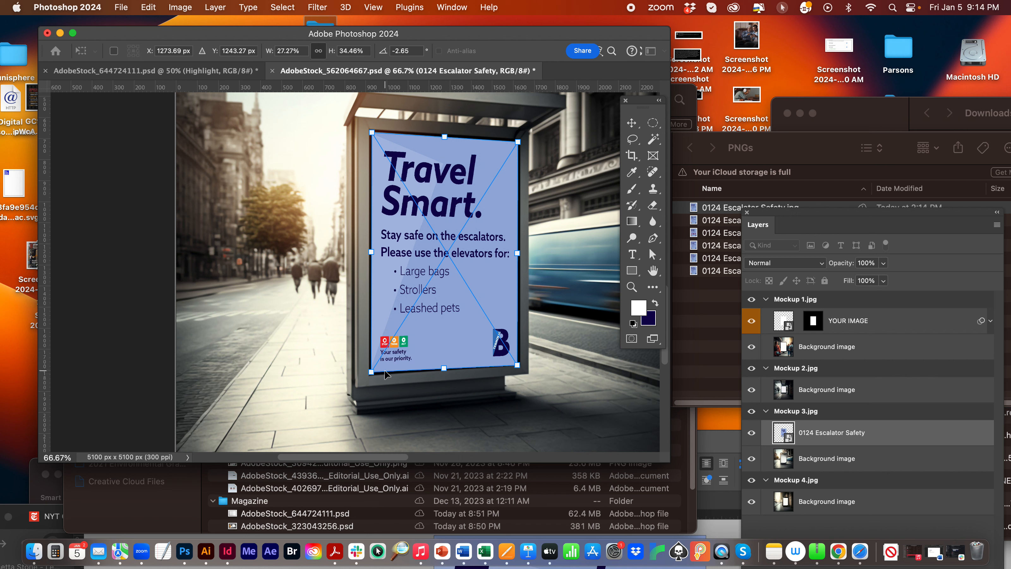
{"action": "key", "text": "Return"}
{"action": "left_click", "coordinate": [260, 251]}
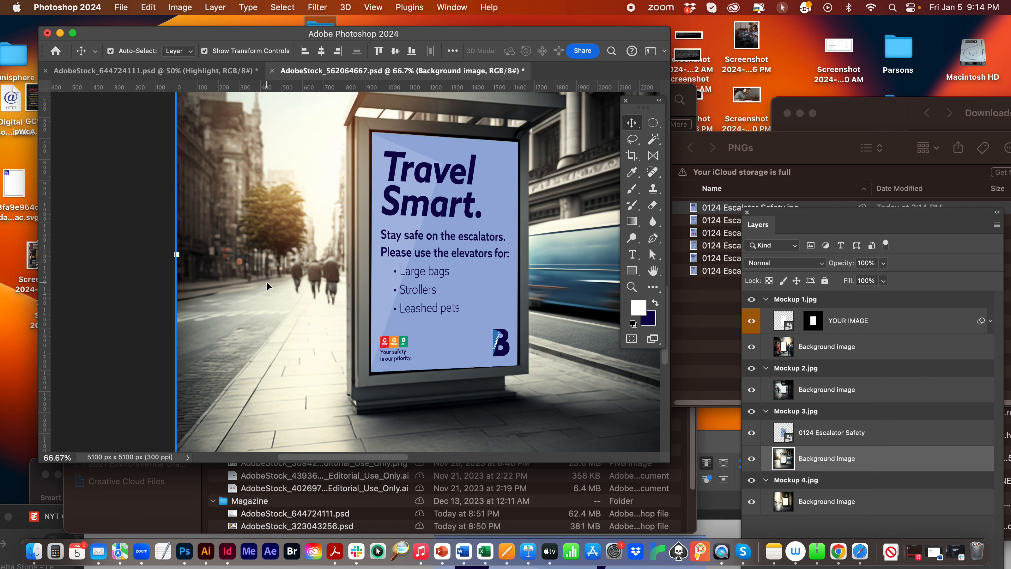
{"action": "key", "text": "super+s"}
- Reposition the Layers panel beside the canvas and collapse the artboards Mockup 1.jpg, Mockup 2.jpg, Mockup 3.jpg and Mockup 4.jpg
{"action": "left_click_drag", "start_coordinate": [768, 223], "coordinate": [616, 78]}
{"action": "left_click", "coordinate": [616, 161]}
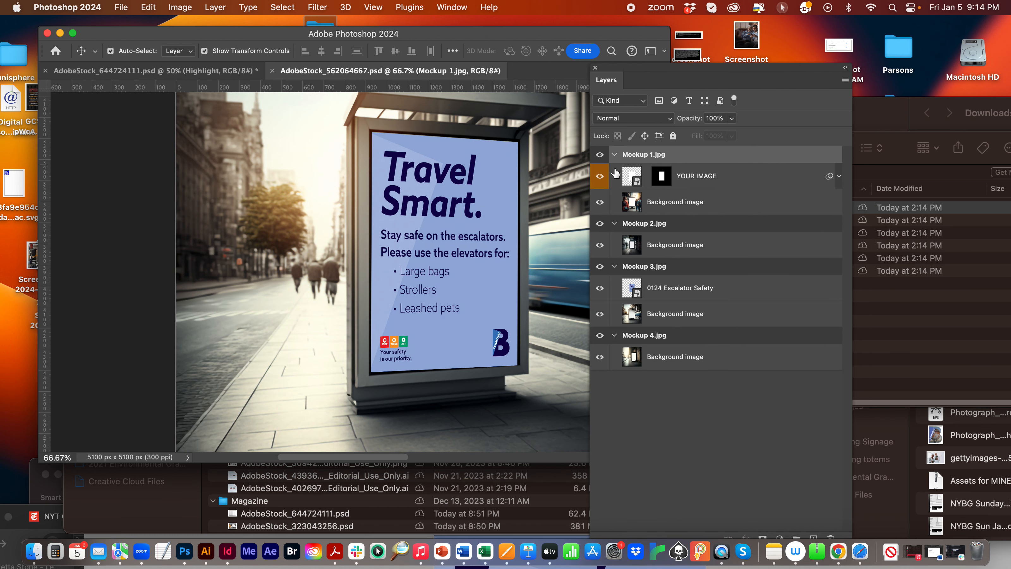
{"action": "left_click", "coordinate": [614, 154]}
{"action": "left_click", "coordinate": [614, 171]}
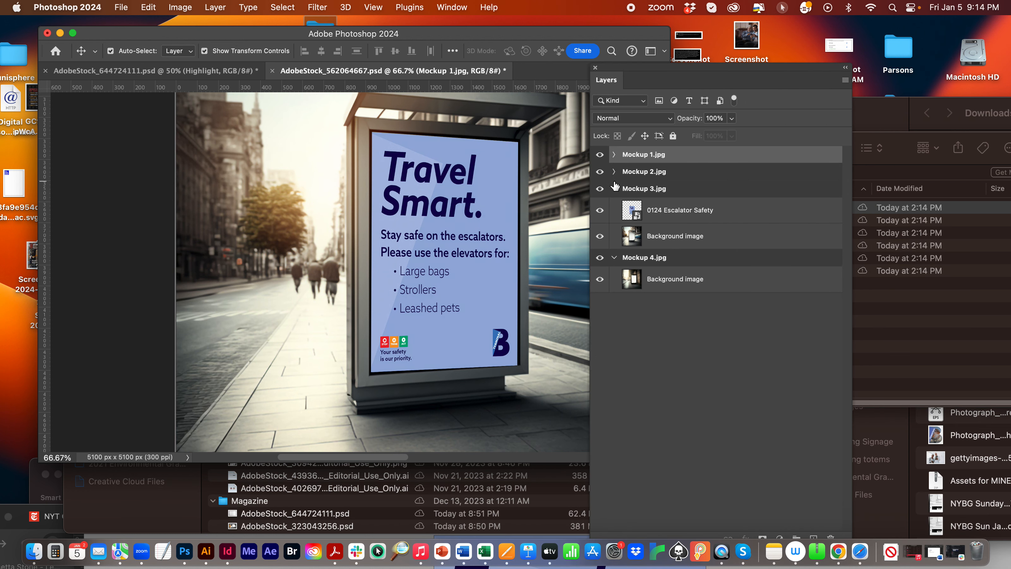
{"action": "left_click", "coordinate": [613, 189]}
{"action": "left_click", "coordinate": [614, 206]}
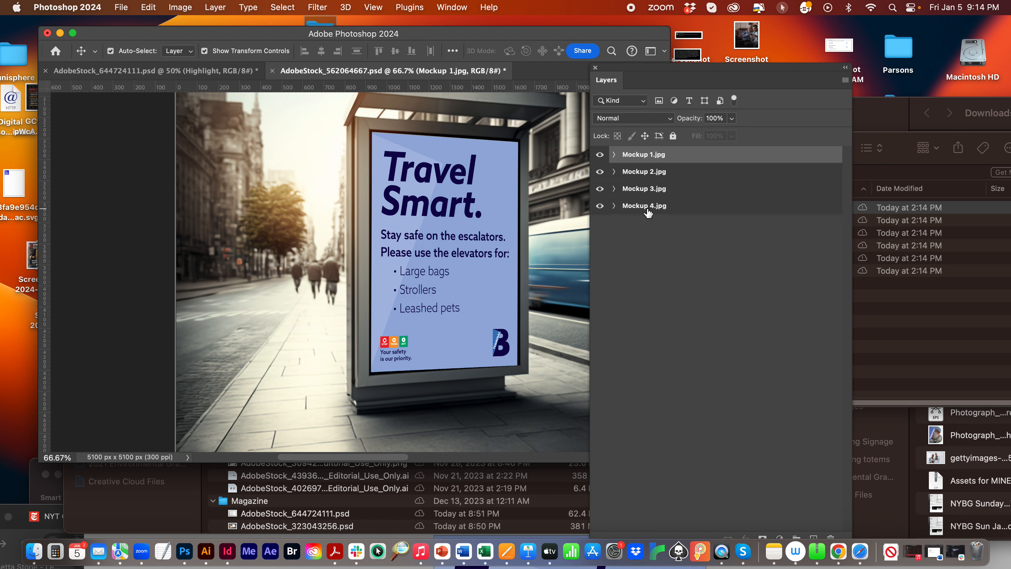
- Check the Generate command for image assets and save AdobeStock_562064667.psd
{"action": "left_click", "coordinate": [119, 6]}
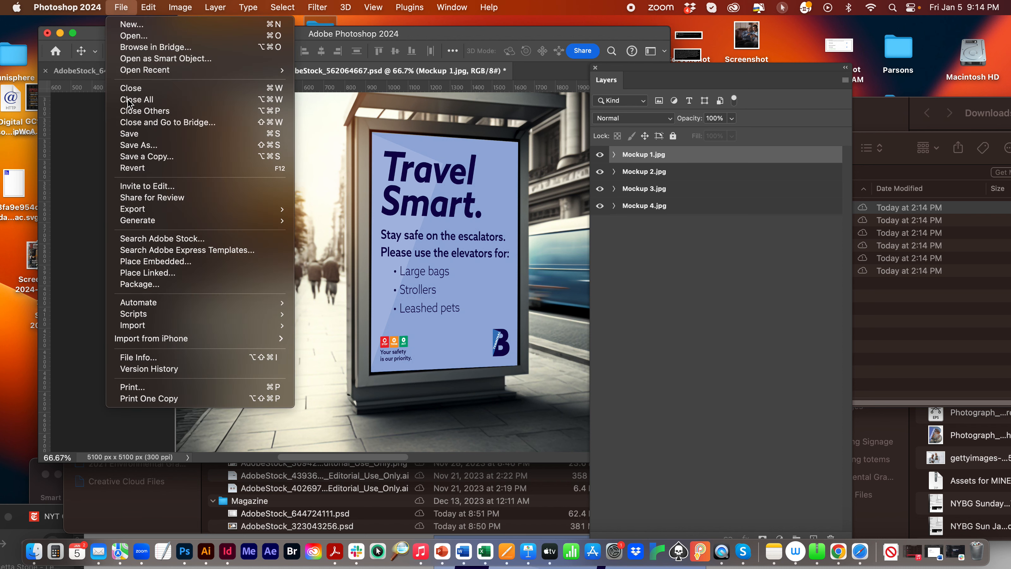
{"action": "mouse_move", "coordinate": [150, 220]}
{"action": "left_click", "coordinate": [394, 42]}
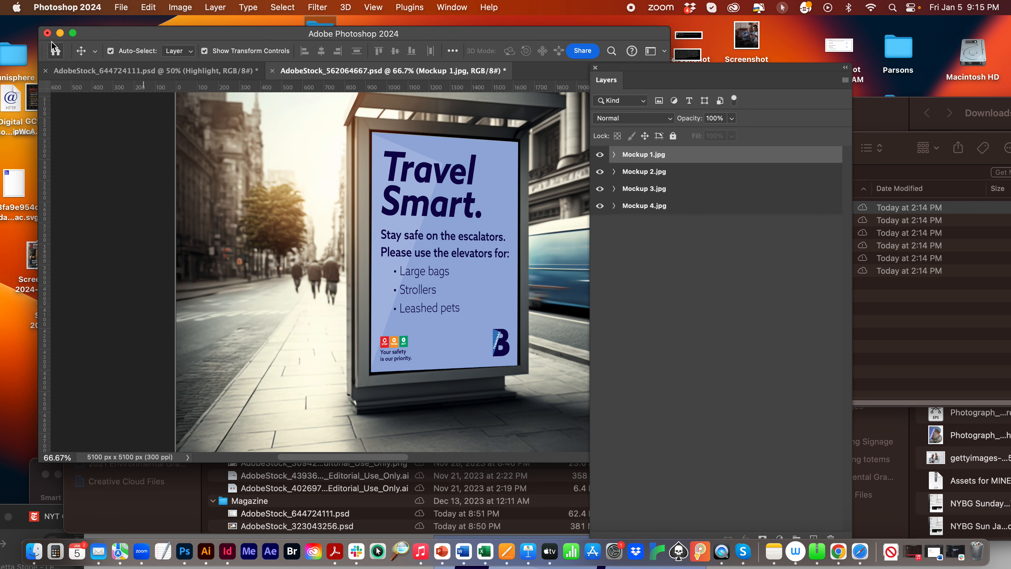
{"action": "key", "text": "super+s"}
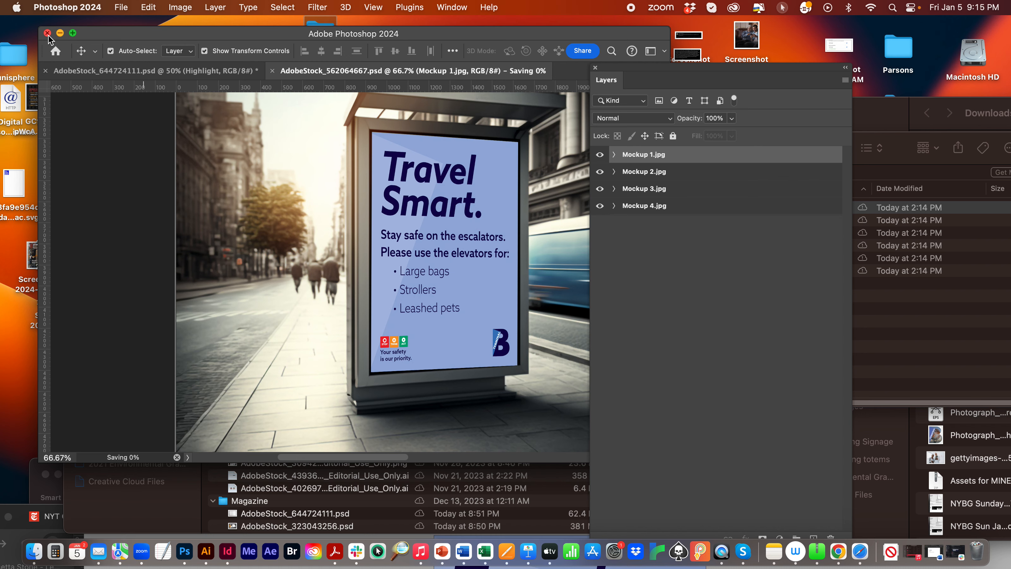
- Switch to Finder, expand the AdobeStock_562064667-assets folder inside OOH, and view the exported Mockup 3.jpg in Preview before closing it
{"action": "left_click_drag", "start_coordinate": [175, 34], "coordinate": [188, 201]}
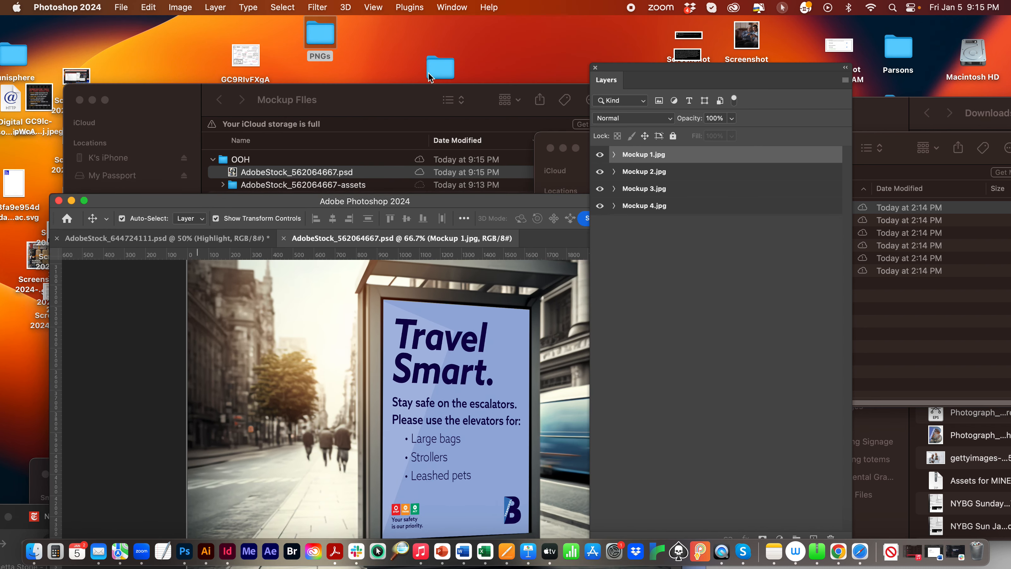
{"action": "left_click", "coordinate": [422, 96]}
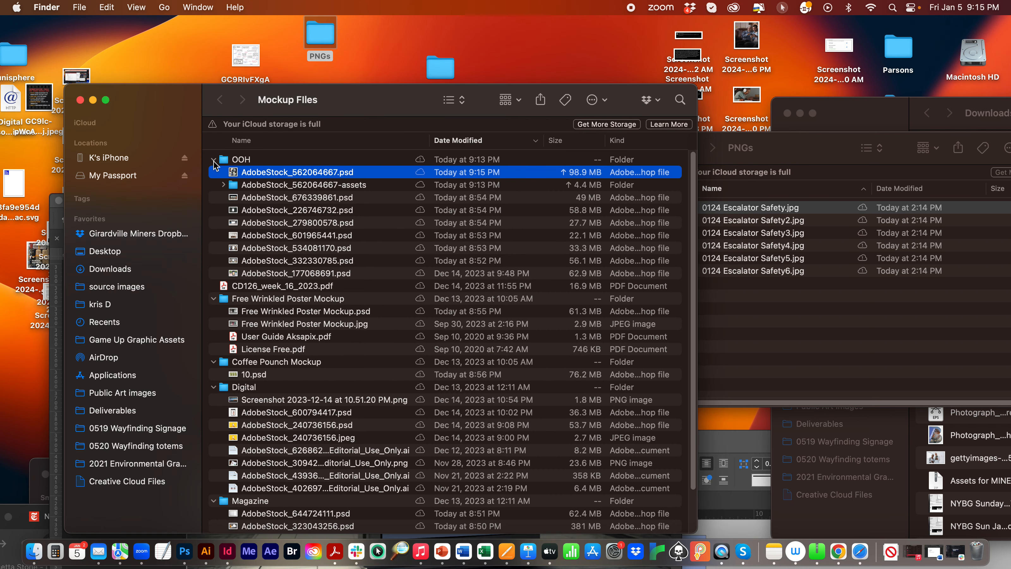
{"action": "left_click", "coordinate": [285, 185]}
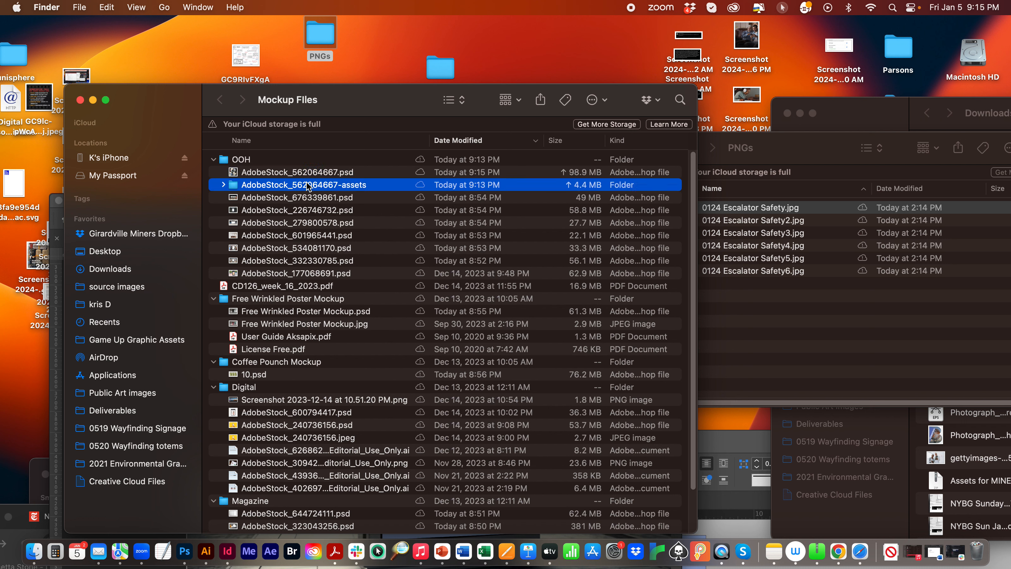
{"action": "left_click", "coordinate": [274, 187]}
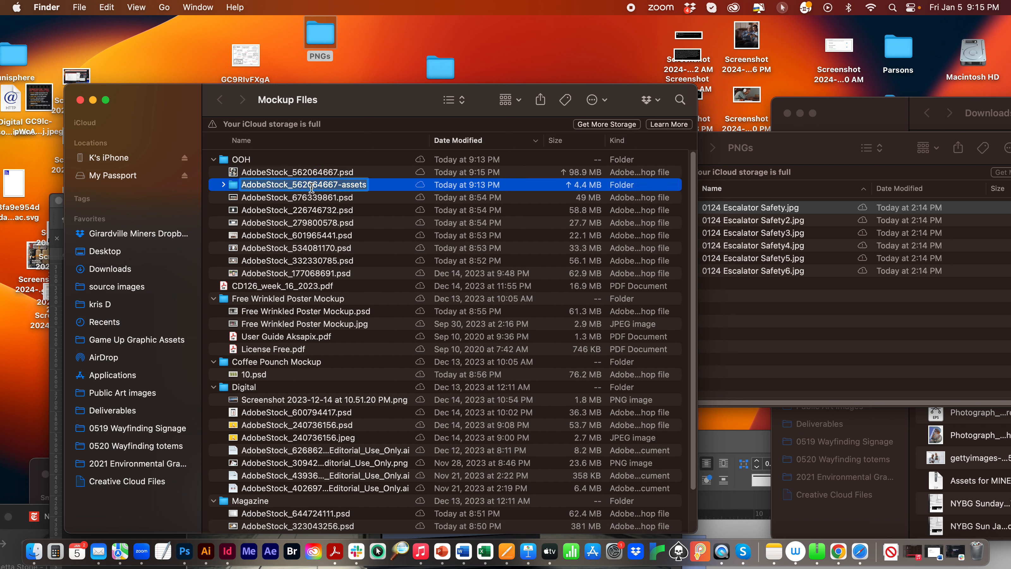
{"action": "left_click", "coordinate": [223, 185]}
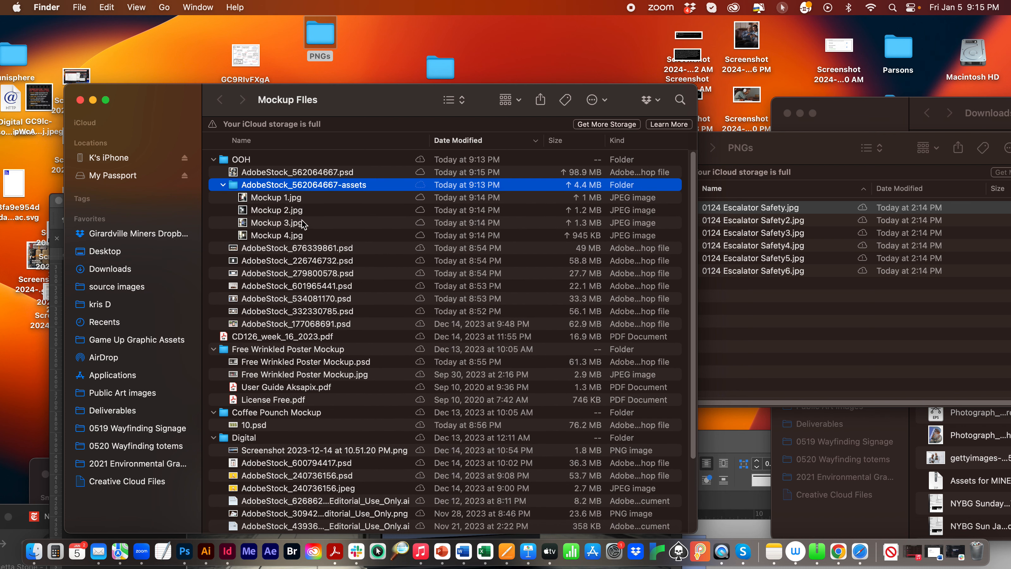
{"action": "double_click", "coordinate": [268, 226]}
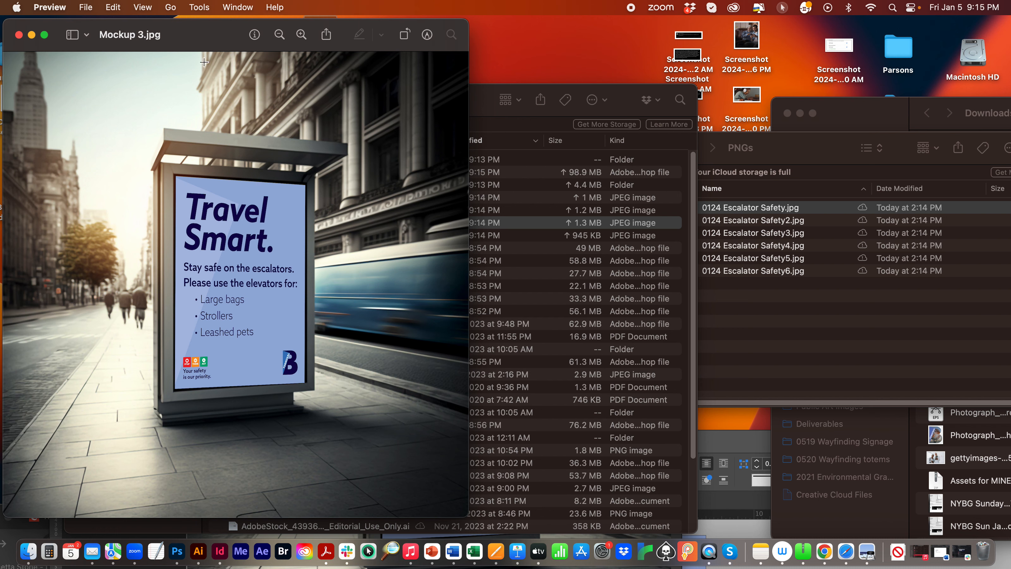
{"action": "left_click", "coordinate": [18, 35]}
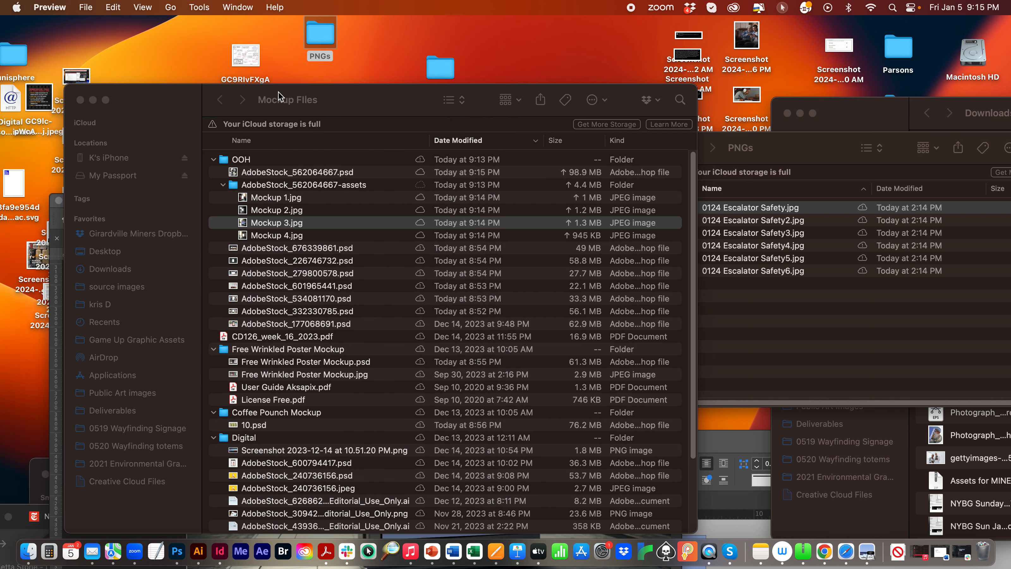
- Open AdobeStock_226746732.psd from the OOH folder in Photoshop and reposition the window to leave room for the PNGs folder
{"action": "left_click", "coordinate": [437, 223]}
{"action": "double_click", "coordinate": [287, 260]}
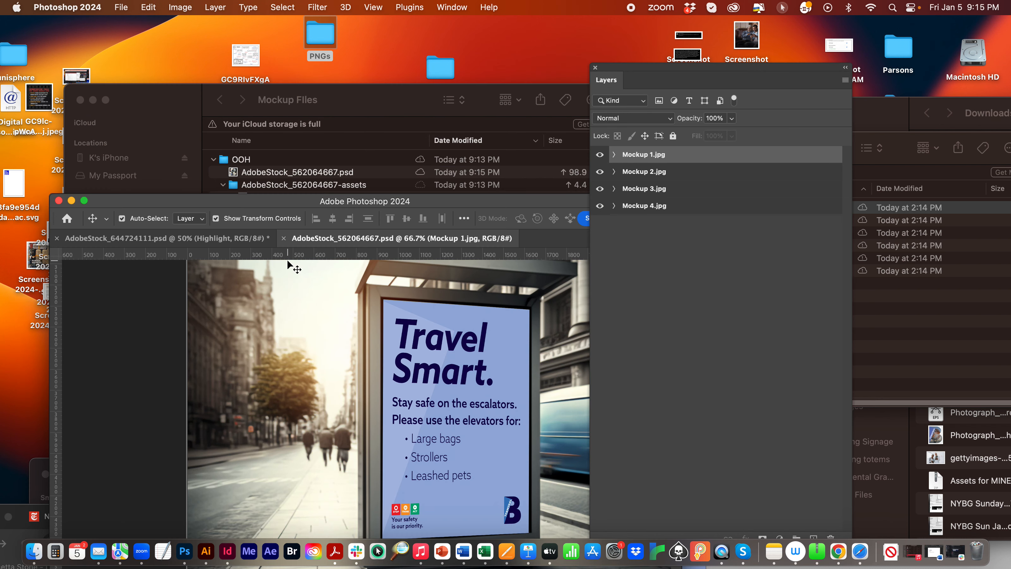
{"action": "left_click_drag", "start_coordinate": [275, 200], "coordinate": [220, 61]}
- Place 0124 Escalator Safety3.jpg from the PNGs folder over the blank wall display in AdobeStock_226746732.psd
{"action": "left_click", "coordinate": [883, 293]}
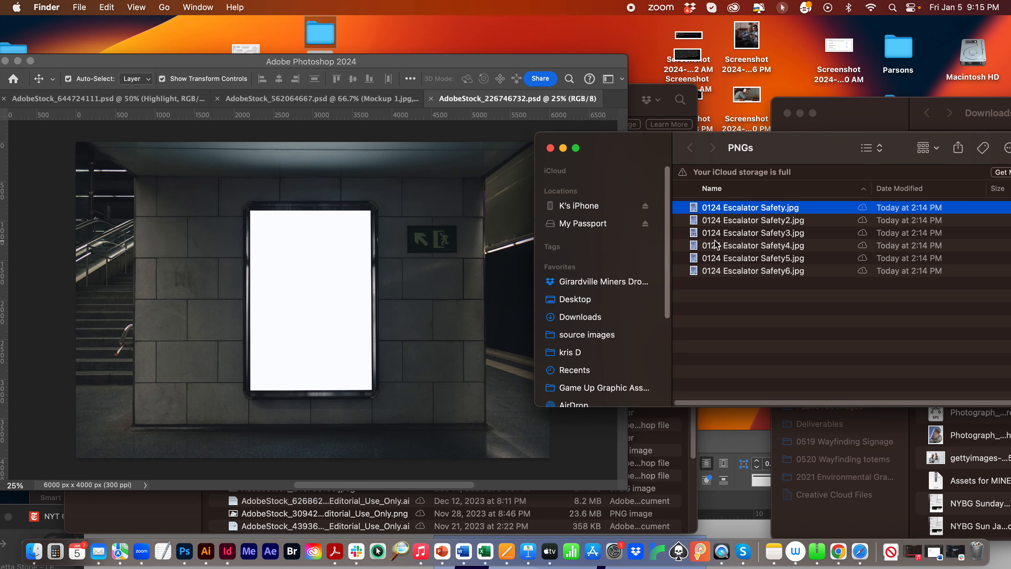
{"action": "left_click", "coordinate": [692, 235]}
{"action": "left_click_drag", "start_coordinate": [693, 235], "coordinate": [270, 259]}
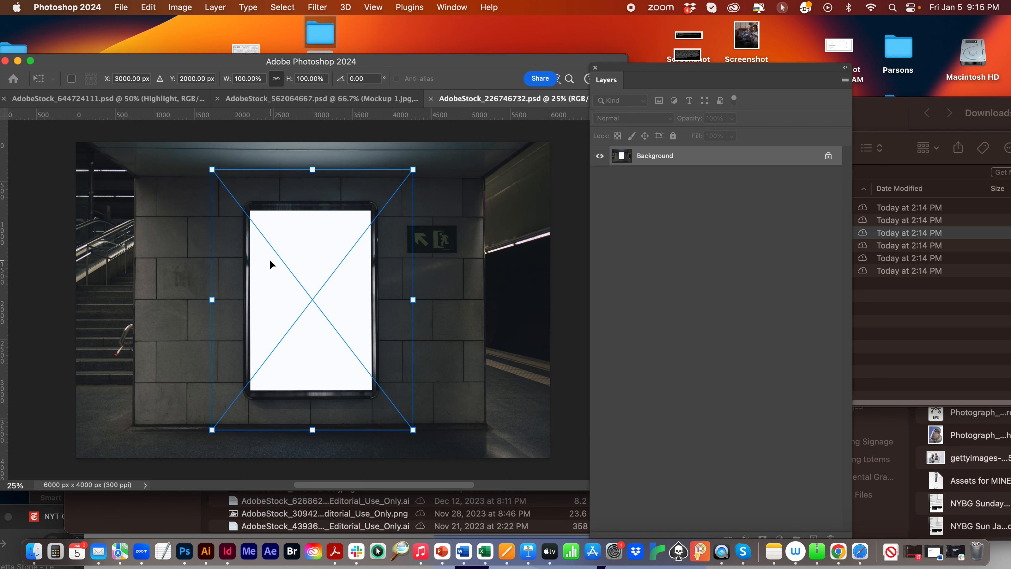
{"action": "key", "text": "Return"}
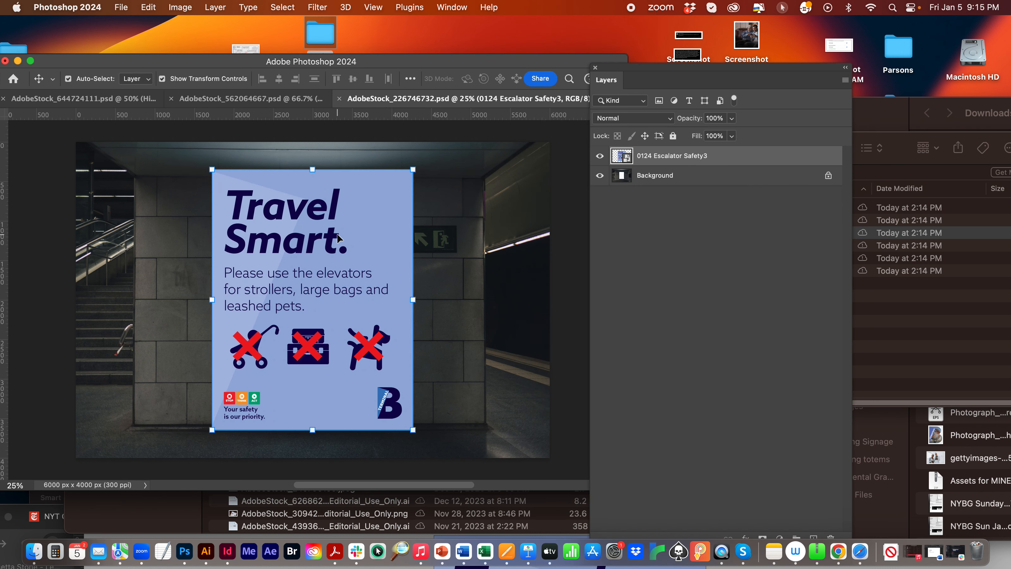
- Scale the placed poster proportionally to 57.92% and align its upper-left corner with the upper-left corner of the wall display
{"action": "left_click_drag", "start_coordinate": [413, 170], "coordinate": [328, 279]}
{"action": "left_click_drag", "start_coordinate": [268, 324], "coordinate": [302, 251]}
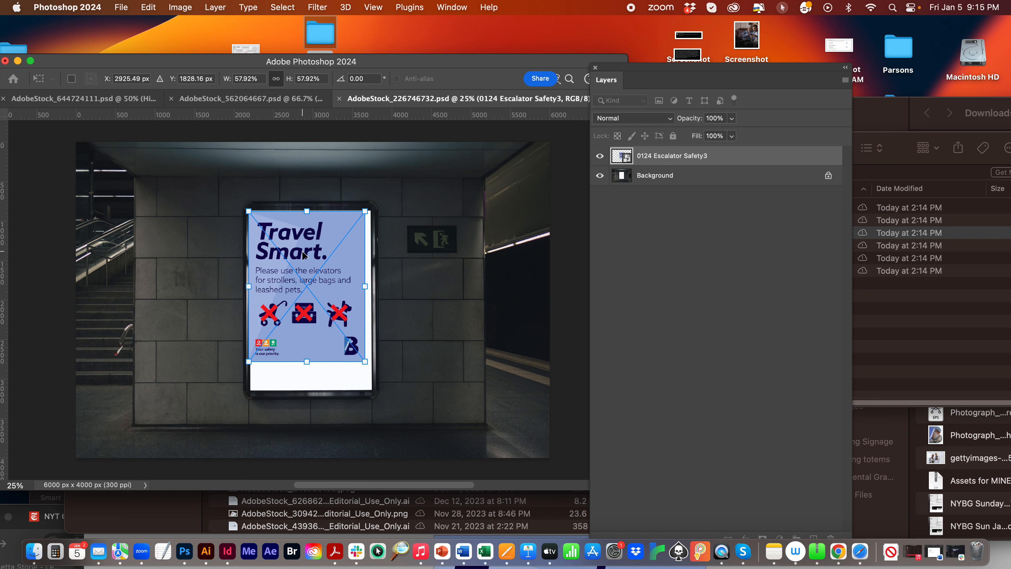
{"action": "key", "text": "Up"}
{"action": "key", "text": "Up"}
{"action": "key", "text": "Up"}
{"action": "key", "text": "Up"}
{"action": "key", "text": "Up"}
{"action": "key", "text": "Up"}
{"action": "key", "text": "Up"}
{"action": "key", "text": "Up"}
{"action": "key", "text": "Up"}
{"action": "key", "text": "Up"}
{"action": "key", "text": "Up"}
{"action": "key", "text": "Up"}
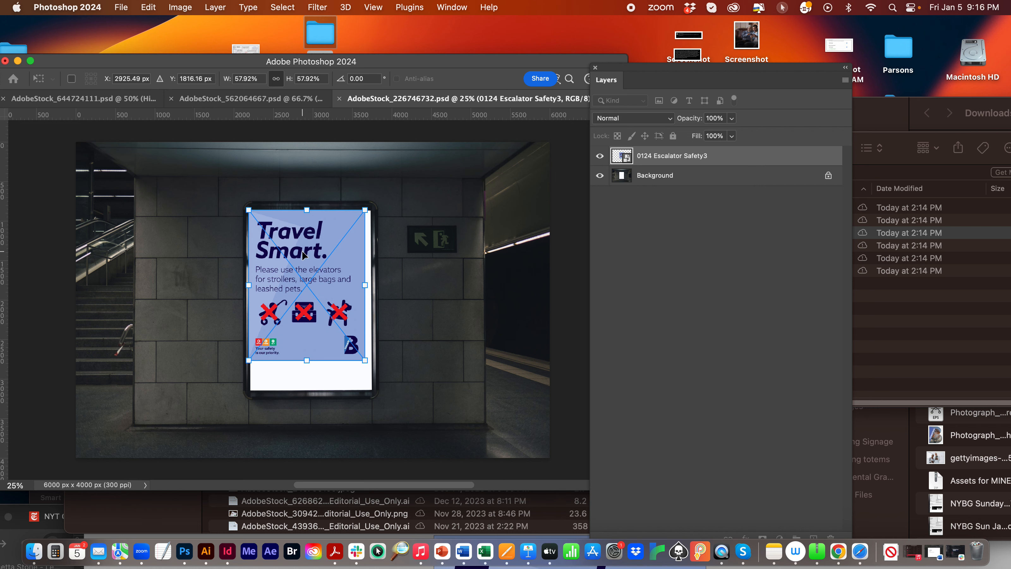
{"action": "key", "text": "Return"}
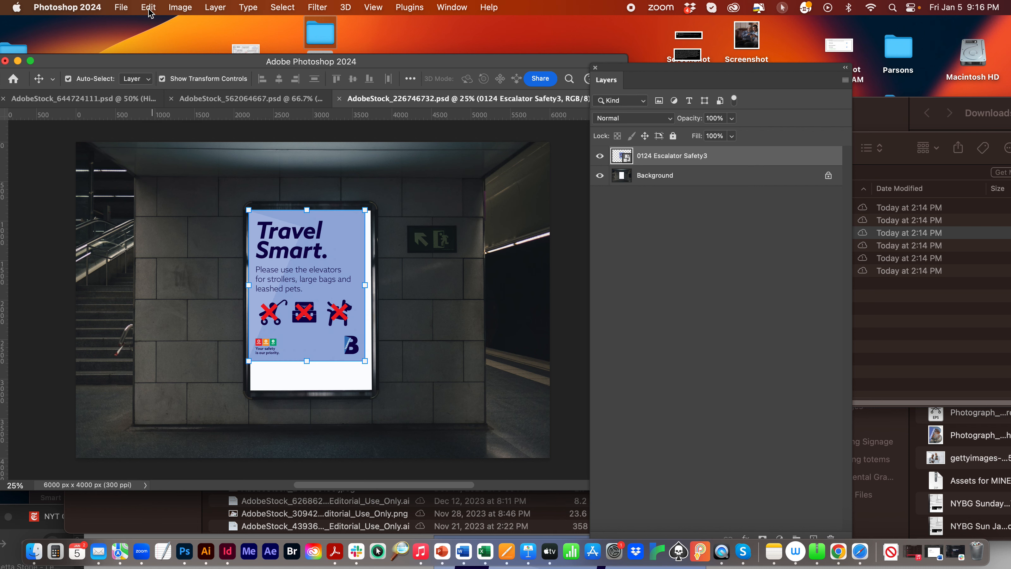
- Distort the poster so its remaining three corners match the wall display's corners, then deselect the layer
{"action": "left_click", "coordinate": [122, 7]}
{"action": "mouse_move", "coordinate": [147, 6]}
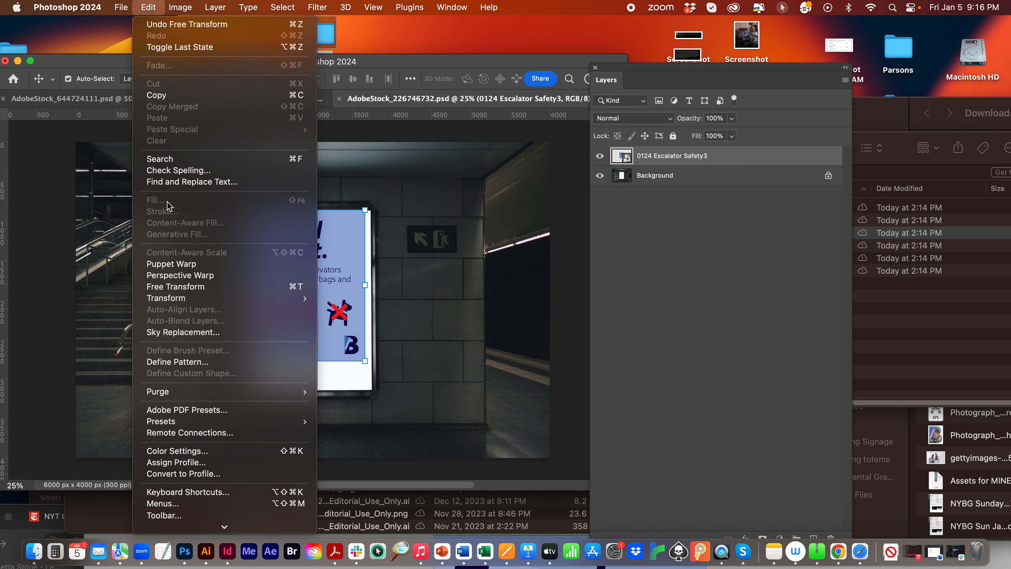
{"action": "mouse_move", "coordinate": [207, 305]}
{"action": "left_click", "coordinate": [358, 342]}
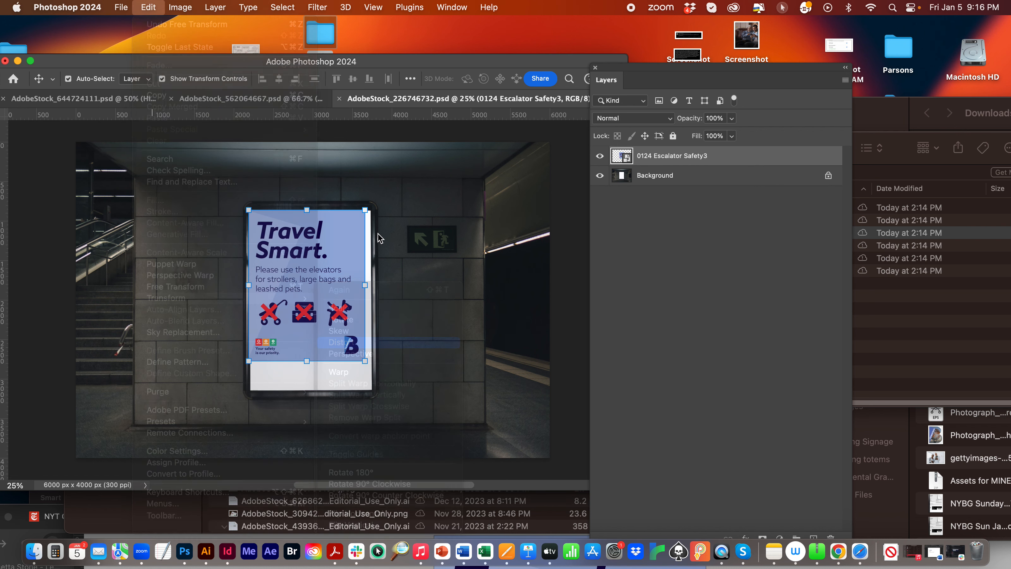
{"action": "left_click_drag", "start_coordinate": [367, 213], "coordinate": [371, 210]}
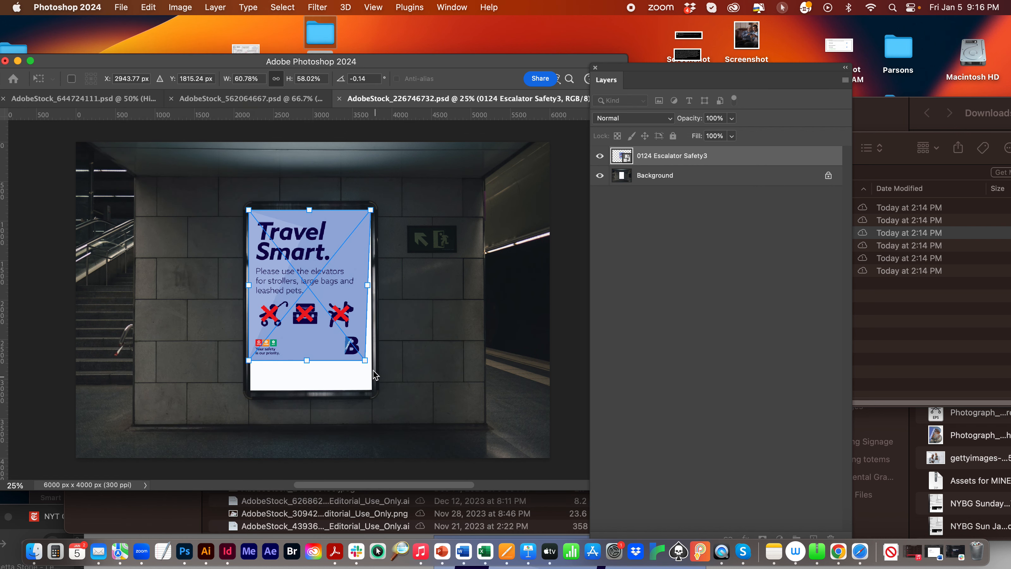
{"action": "left_click_drag", "start_coordinate": [365, 361], "coordinate": [372, 389]}
{"action": "left_click_drag", "start_coordinate": [249, 361], "coordinate": [252, 393]}
{"action": "key", "text": "Return"}
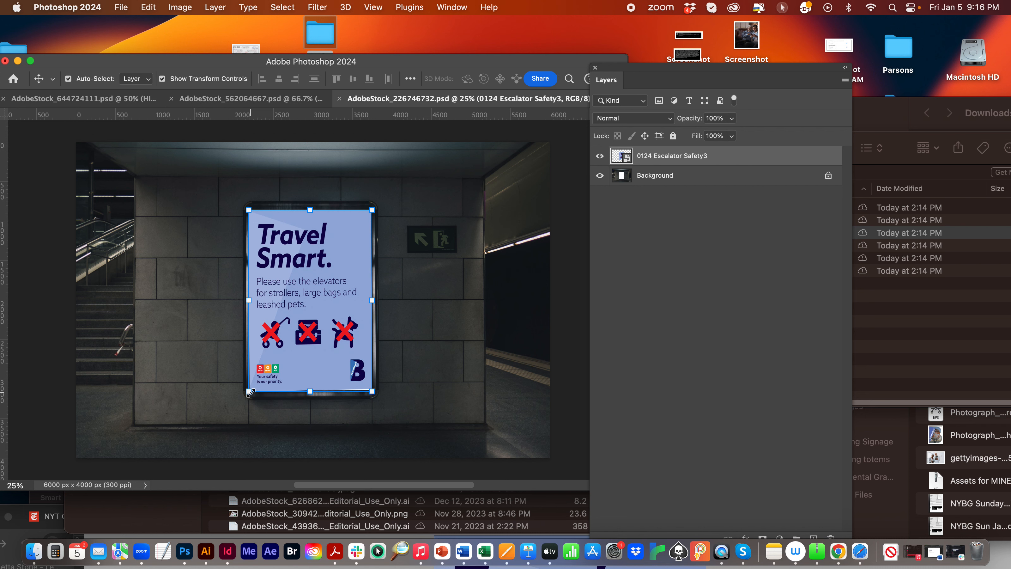
{"action": "left_click", "coordinate": [490, 279]}
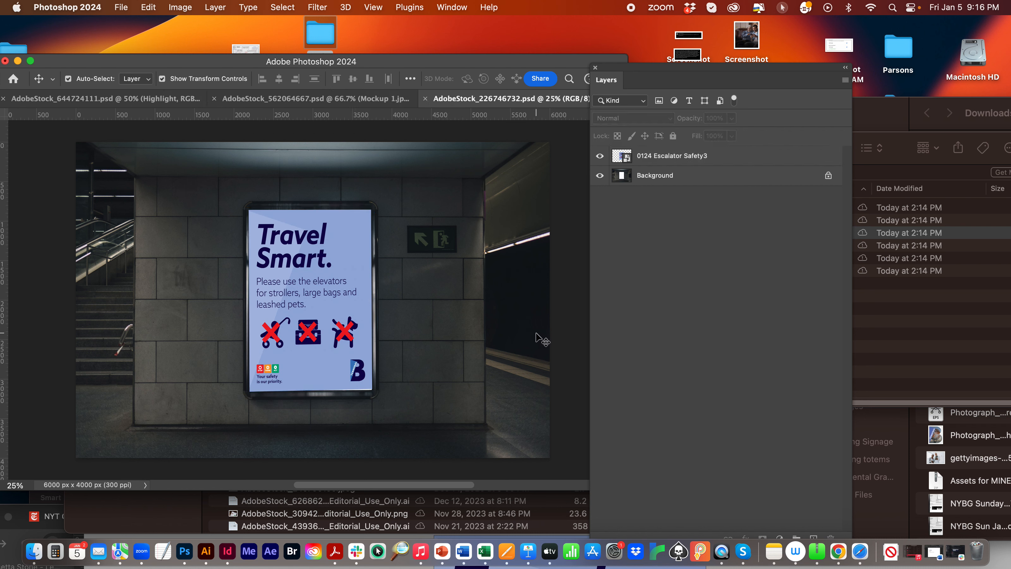
- Close all open mockup documents, discarding the unsaved changes in AdobeStock_226746732.psd and AdobeStock_644724111.psd
{"action": "left_click", "coordinate": [424, 99]}
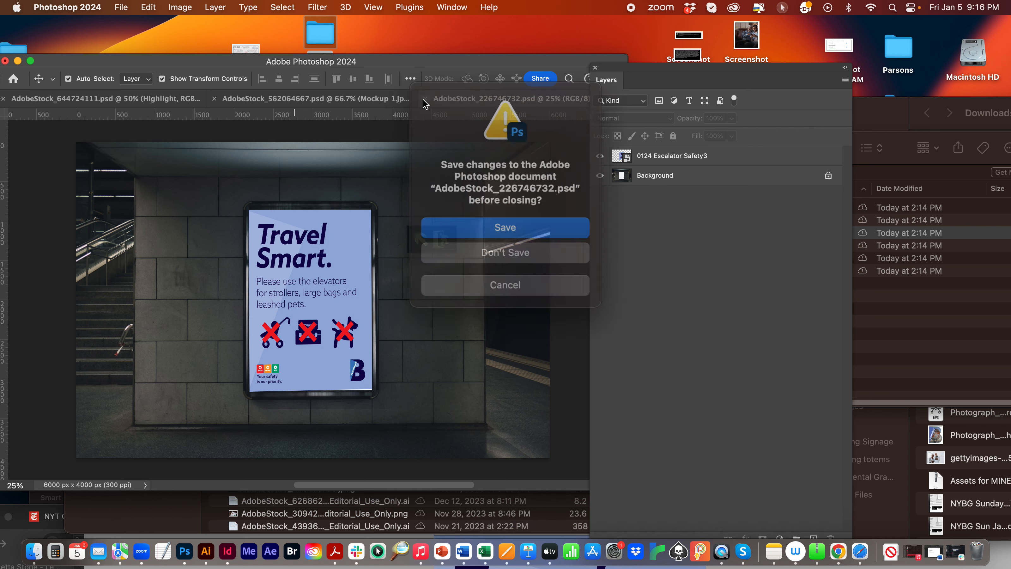
{"action": "left_click", "coordinate": [482, 251]}
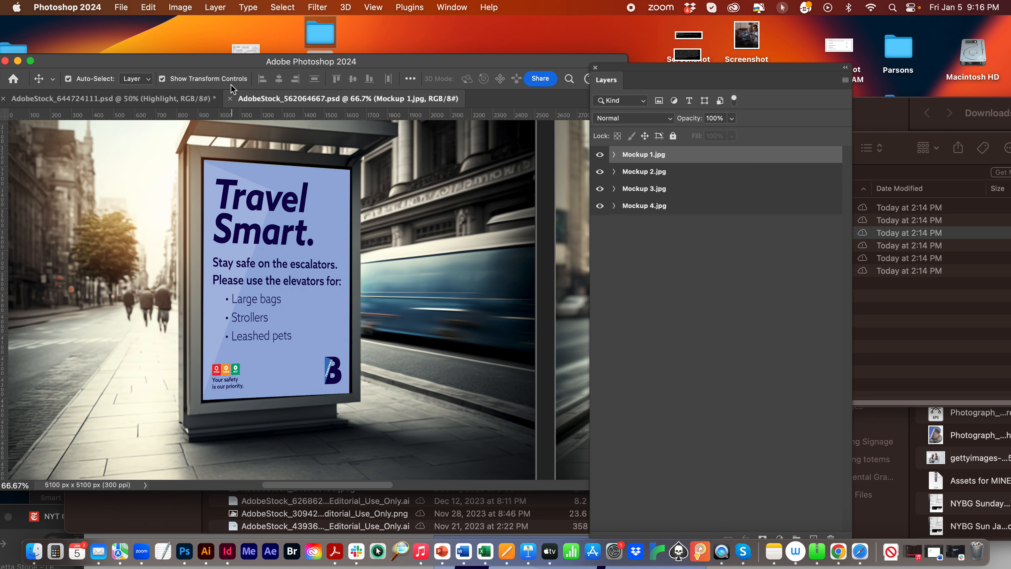
{"action": "left_click", "coordinate": [230, 98]}
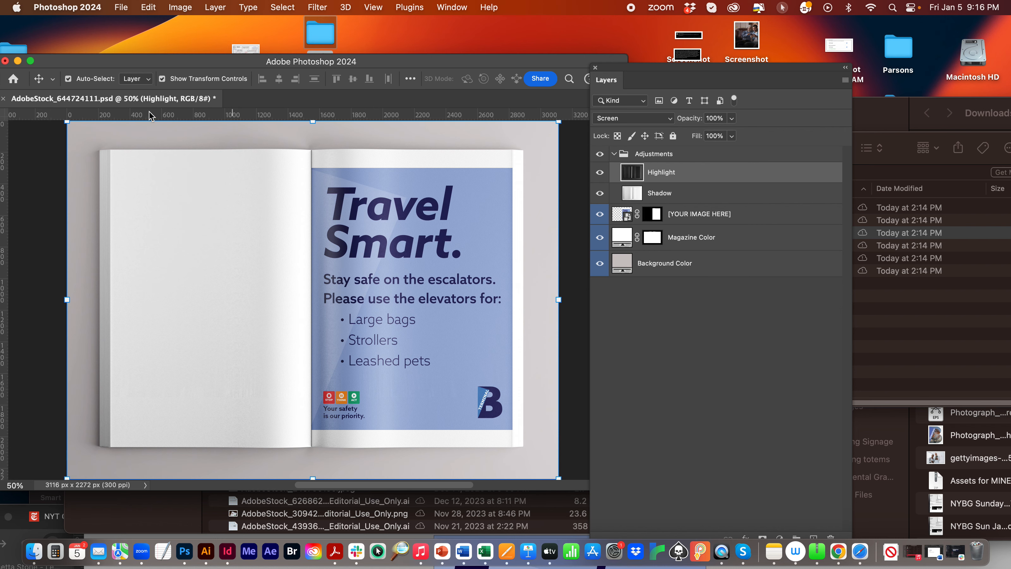
{"action": "left_click", "coordinate": [7, 61]}
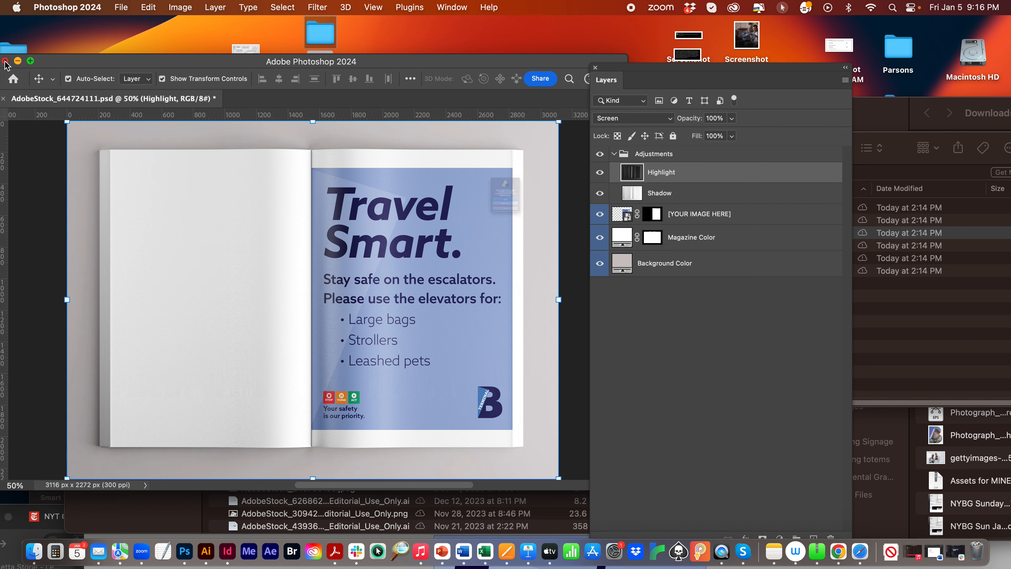
{"action": "left_click", "coordinate": [444, 243]}
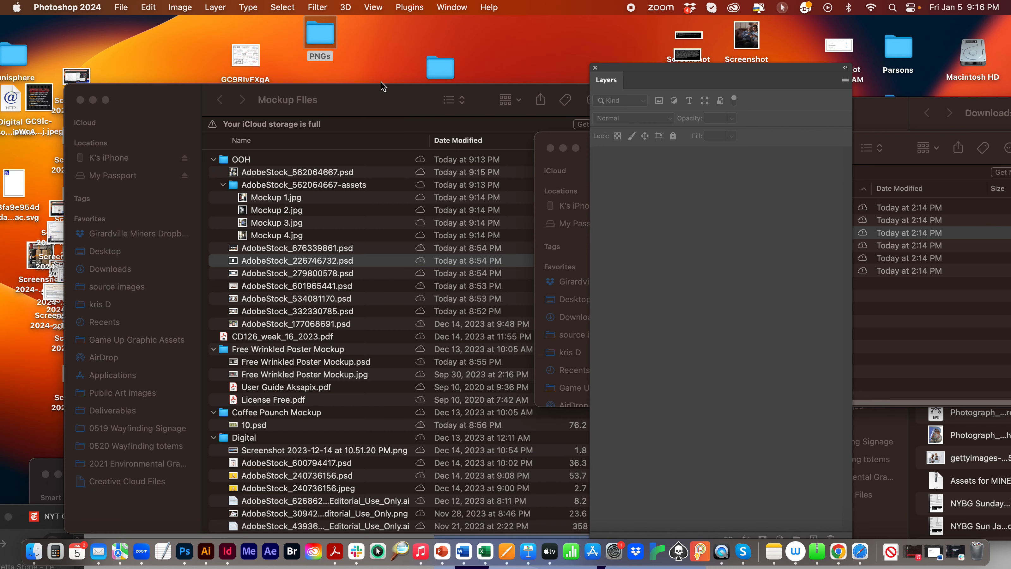
- Examine Free Wrinkled Poster Mockup.psd and close it, then open 10.psd from the Coffee Pounch Mockup folder to view its layers
{"action": "left_click_drag", "start_coordinate": [380, 87], "coordinate": [447, 28]}
{"action": "left_click", "coordinate": [362, 215]}
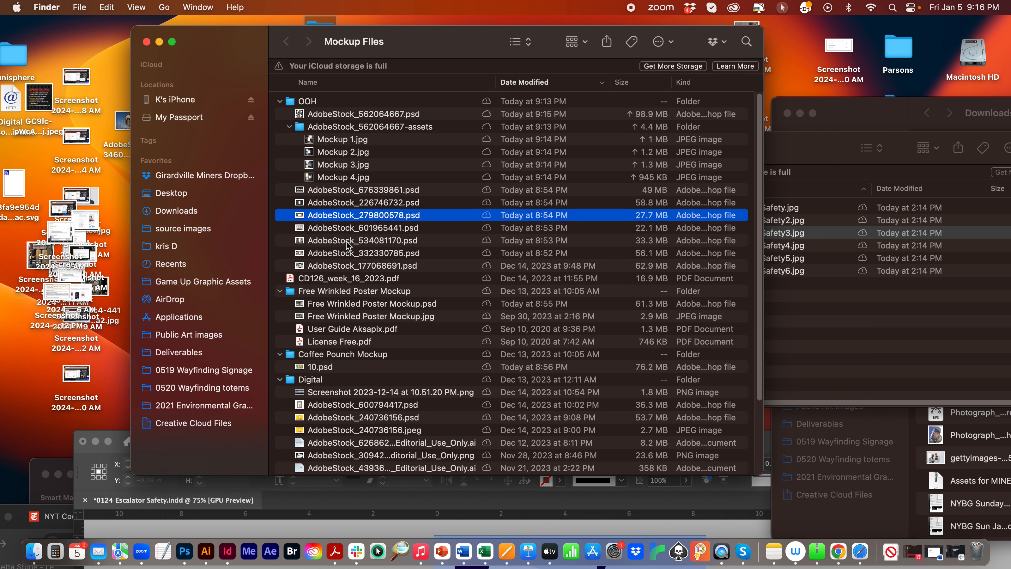
{"action": "left_click", "coordinate": [353, 292]}
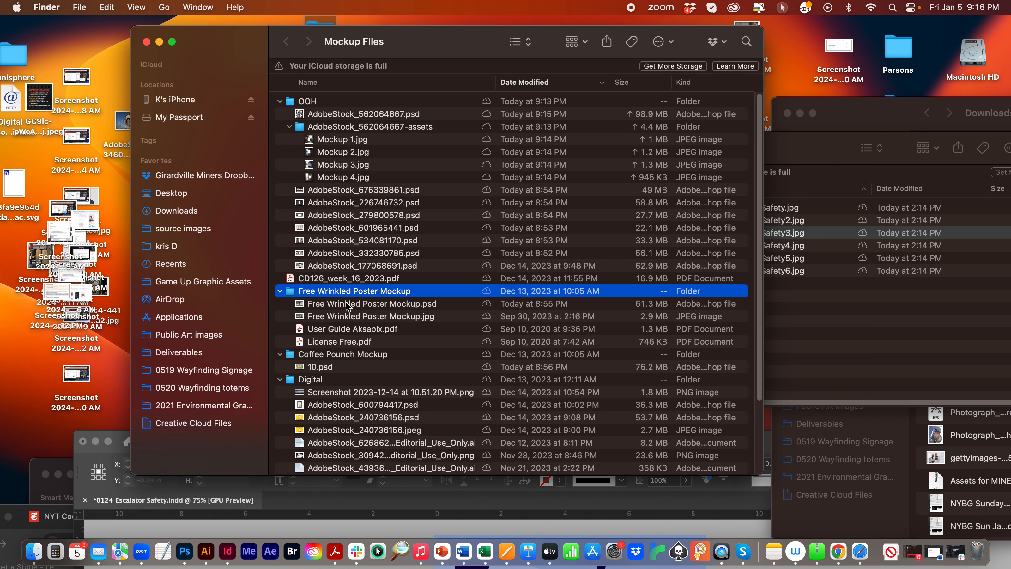
{"action": "double_click", "coordinate": [348, 304]}
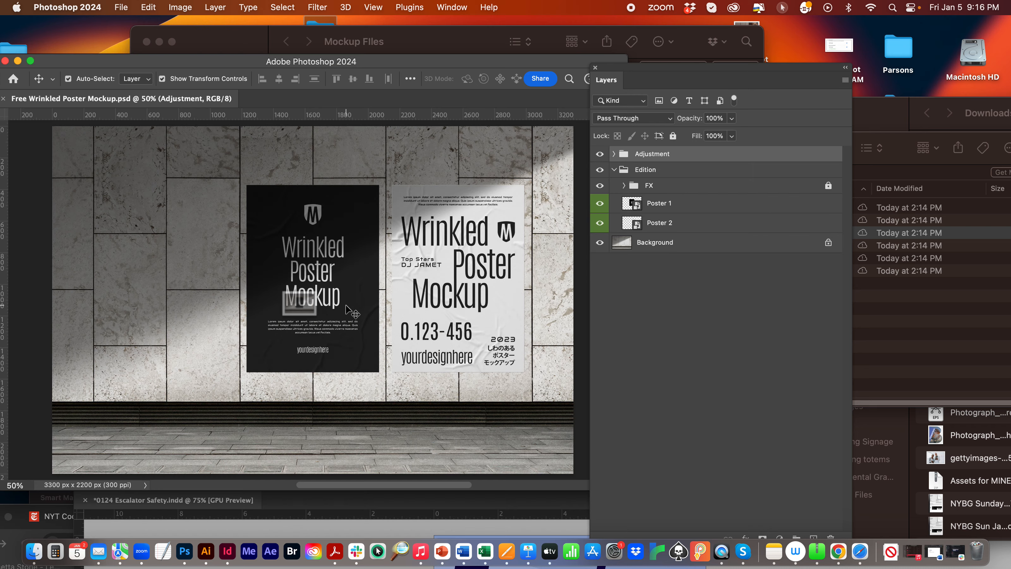
{"action": "left_click", "coordinate": [5, 61]}
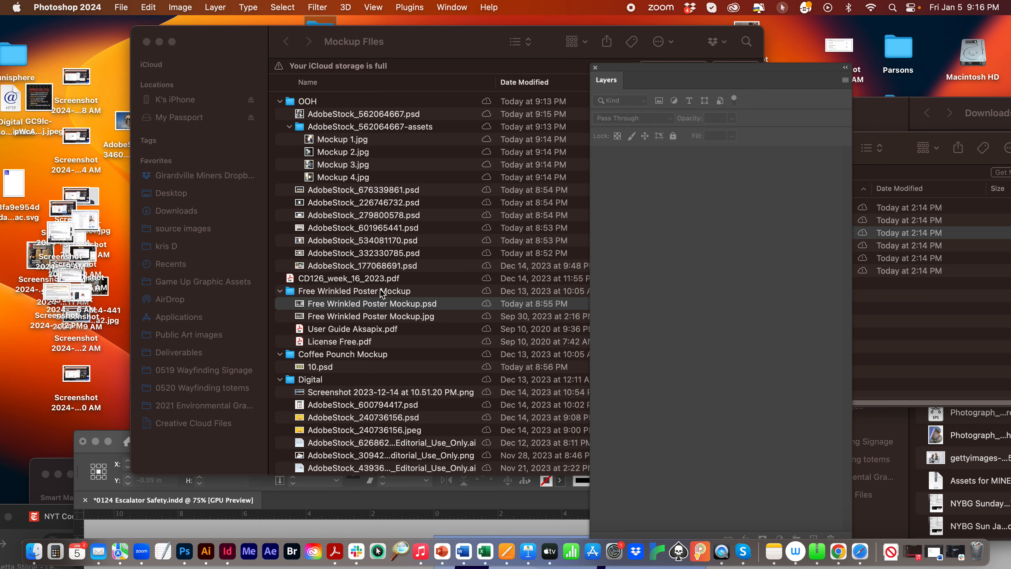
{"action": "left_click", "coordinate": [327, 370]}
{"action": "double_click", "coordinate": [328, 369]}
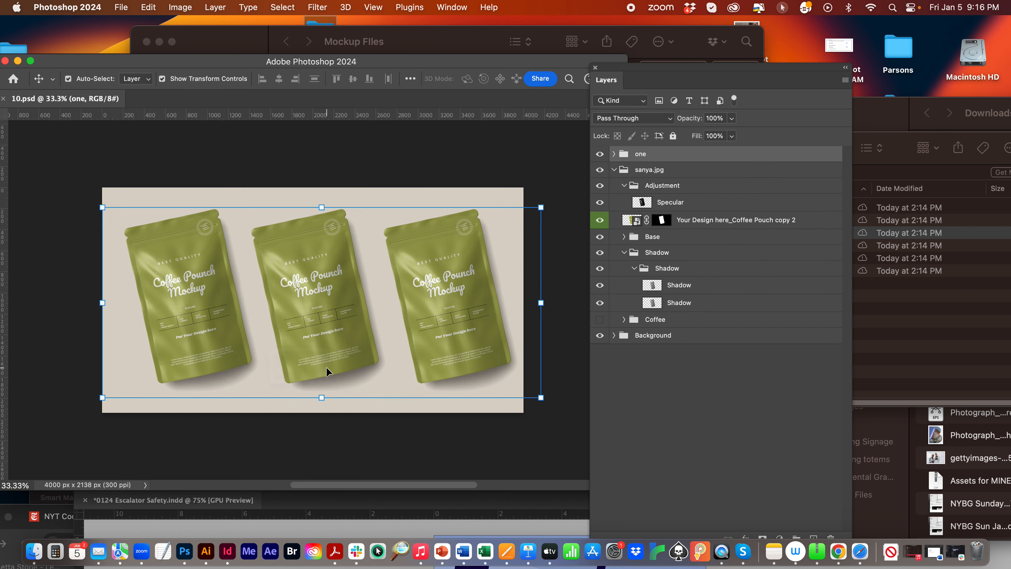
- Close 10.psd and the Mockup Files and PNGs folder windows, and move the PNGs folder closer to the Mockup Files folder on the desktop
{"action": "left_click", "coordinate": [5, 60]}
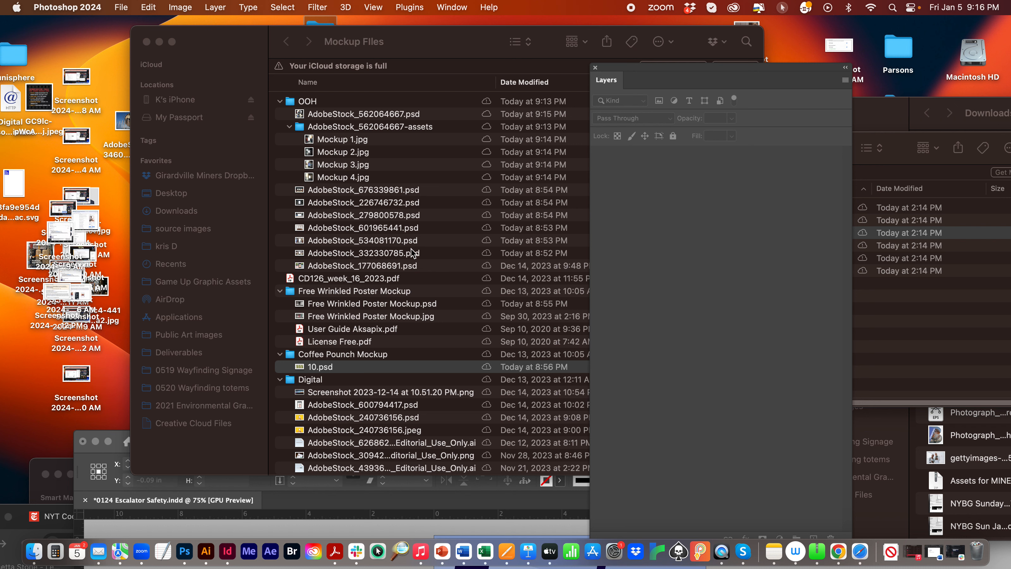
{"action": "left_click", "coordinate": [147, 42]}
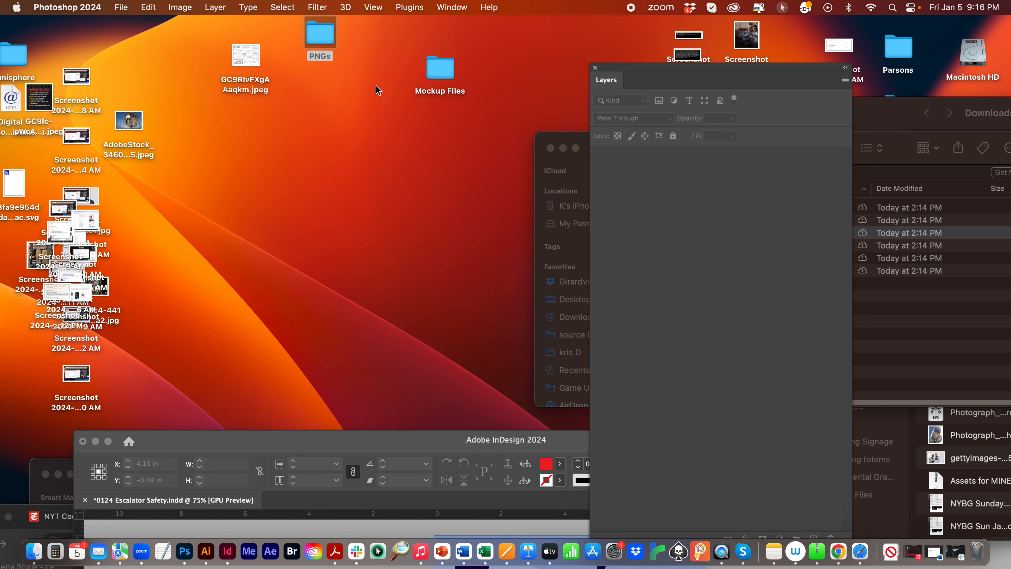
{"action": "left_click", "coordinate": [317, 39]}
{"action": "left_click_drag", "start_coordinate": [315, 39], "coordinate": [351, 81]}
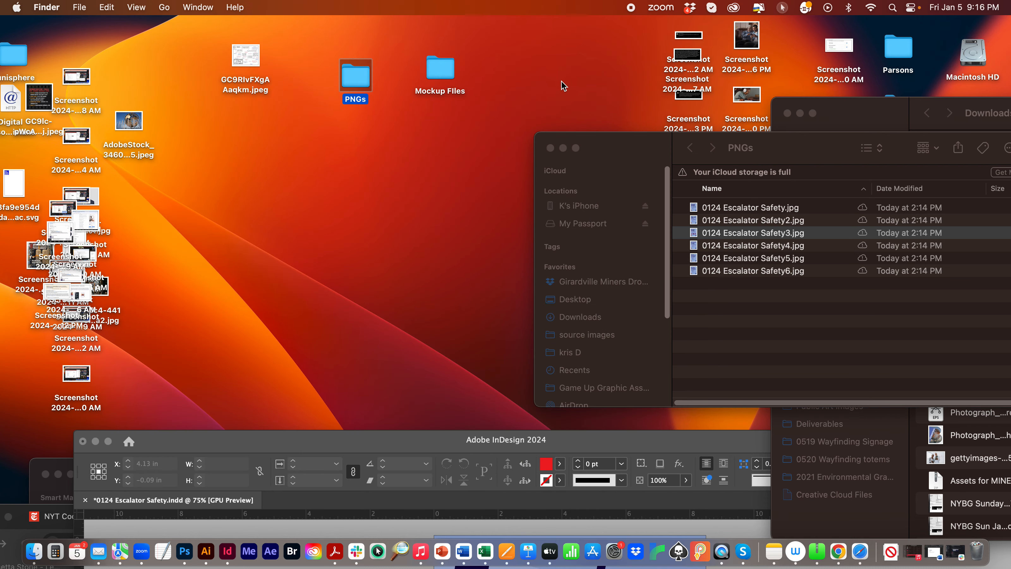
{"action": "left_click", "coordinate": [550, 148]}
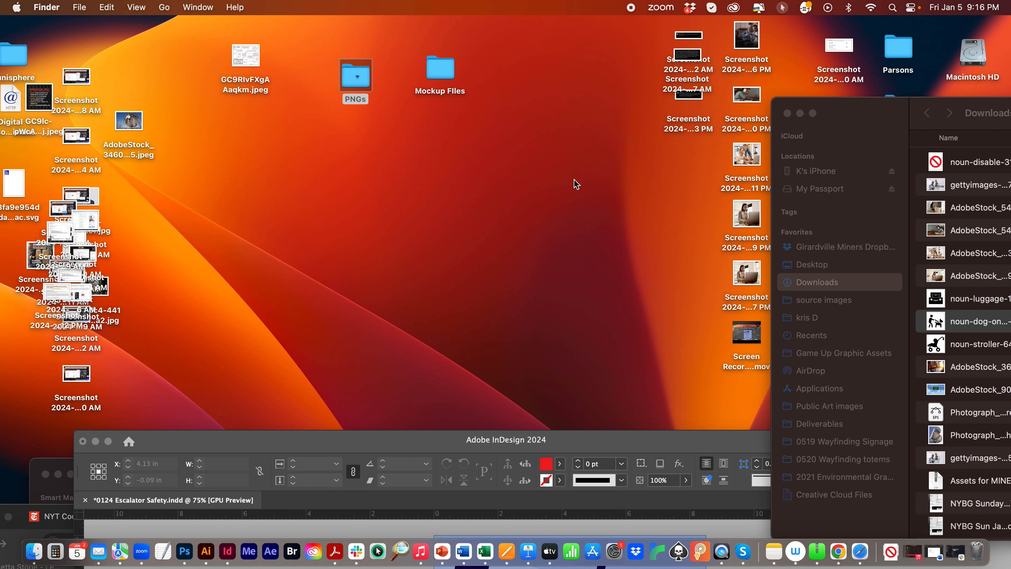
- Switch to InDesign and close 0124 Escalator Safety.indd without saving its changes
{"action": "left_click", "coordinate": [573, 445]}
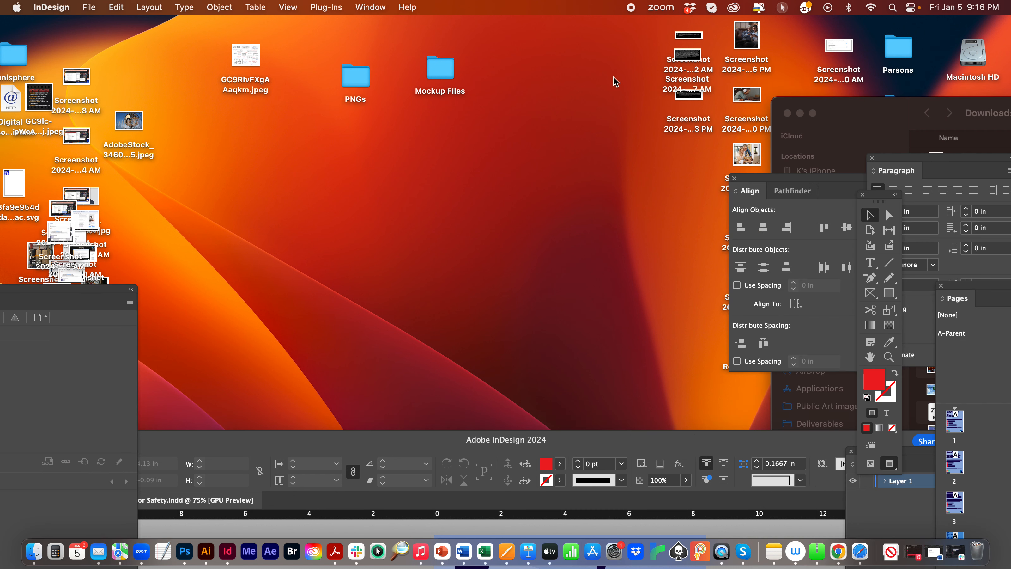
{"action": "left_click_drag", "start_coordinate": [406, 445], "coordinate": [449, 89]}
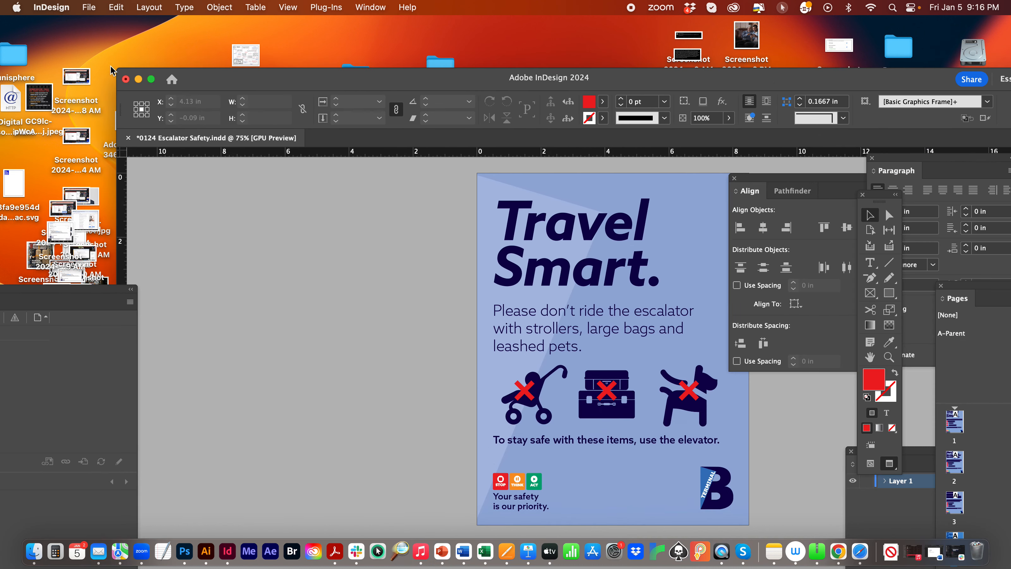
{"action": "left_click", "coordinate": [125, 79]}
{"action": "left_click", "coordinate": [670, 353]}
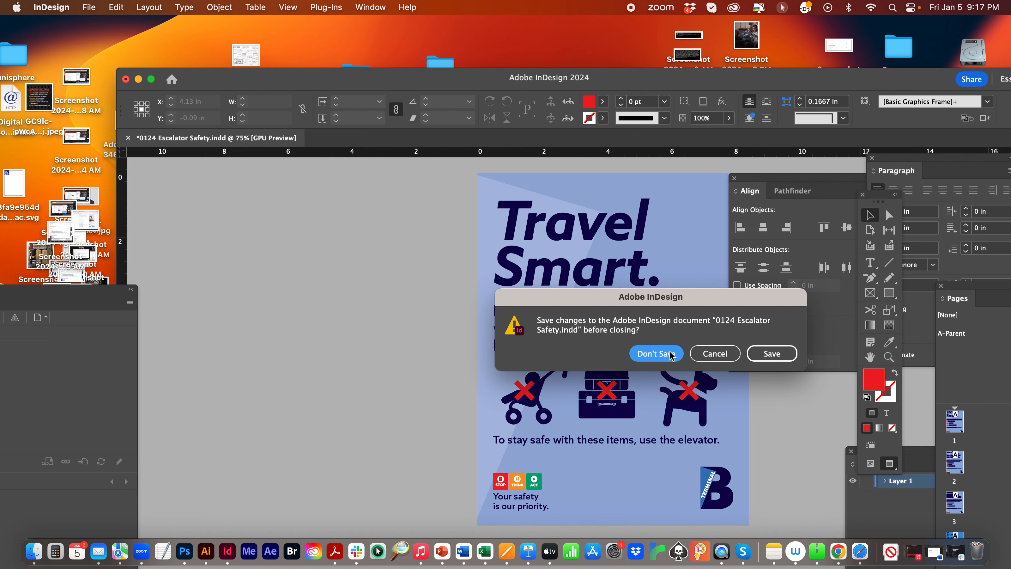
{"action": "left_click", "coordinate": [629, 329]}
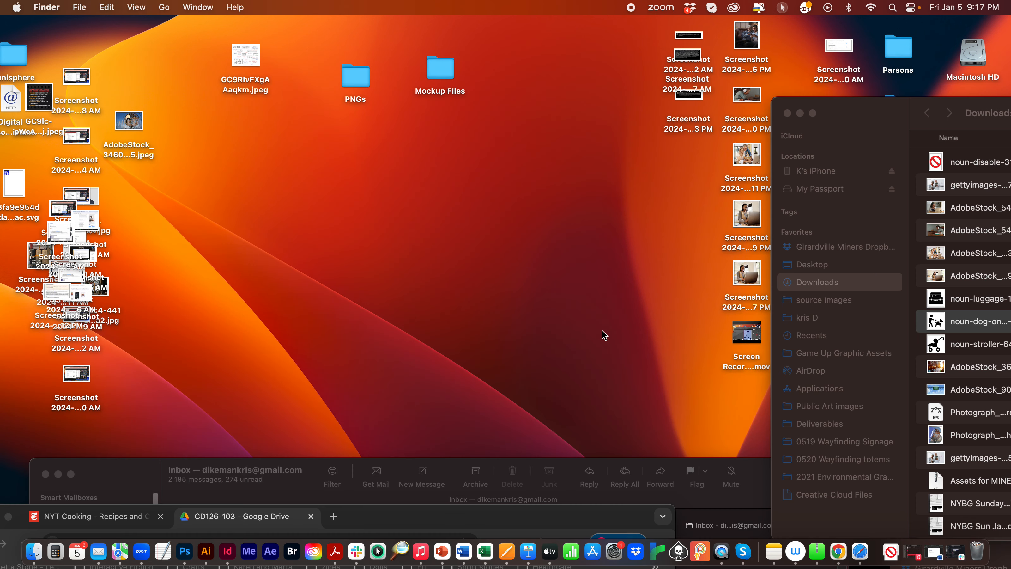
- Close the Downloads folder window and move the mail inbox window lower to clear the desktop
{"action": "left_click_drag", "start_coordinate": [847, 113], "coordinate": [471, 85]}
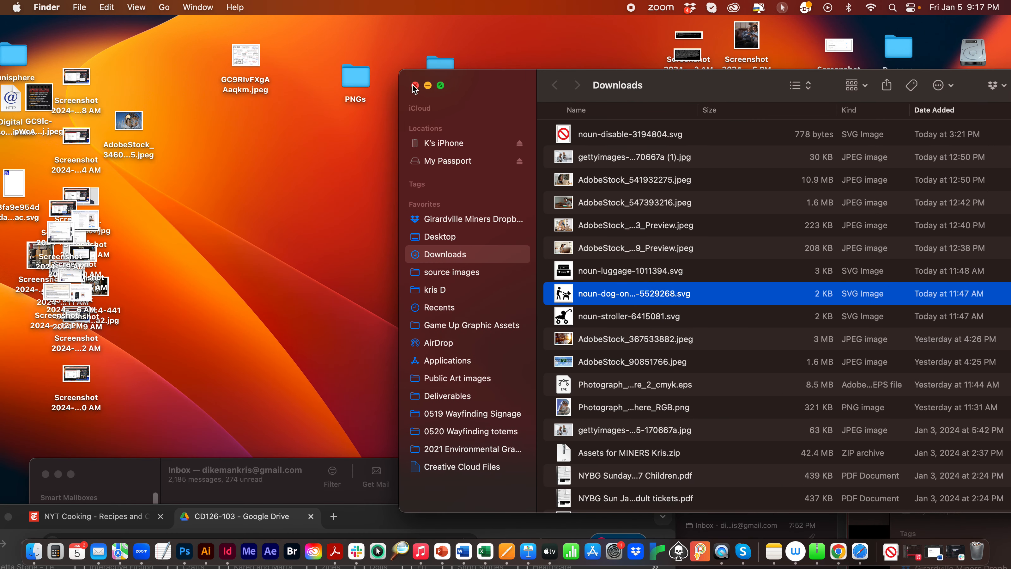
{"action": "left_click", "coordinate": [412, 84]}
{"action": "left_click", "coordinate": [560, 120]}
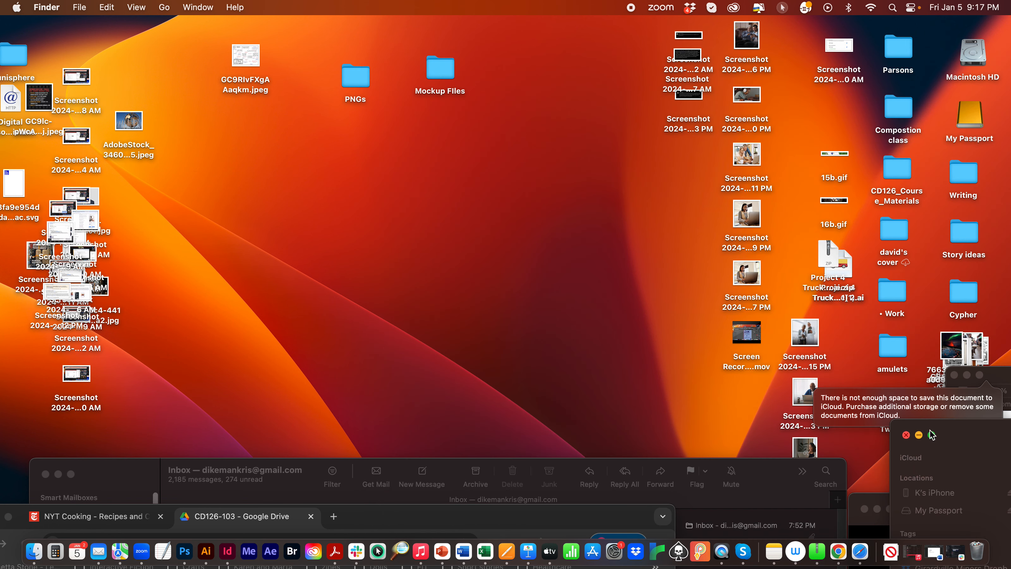
{"action": "mouse_move", "coordinate": [1008, 370]}
{"action": "left_mouse_down"}
{"action": "mouse_move", "coordinate": [902, 287]}
{"action": "mouse_move", "coordinate": [1007, 358]}
{"action": "left_mouse_up"}
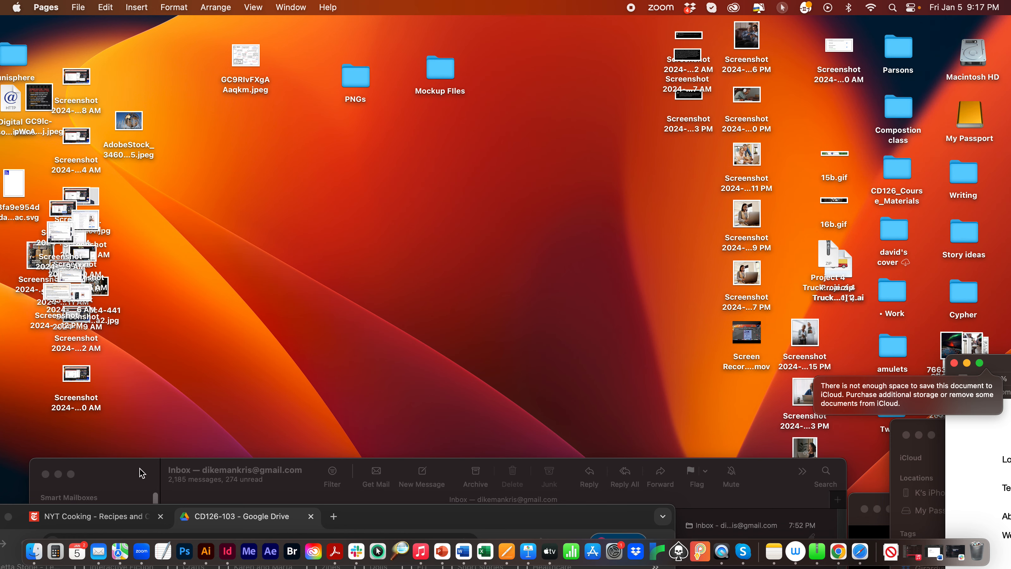
{"action": "left_click_drag", "start_coordinate": [141, 473], "coordinate": [110, 510]}
{"action": "left_click", "coordinate": [610, 206]}
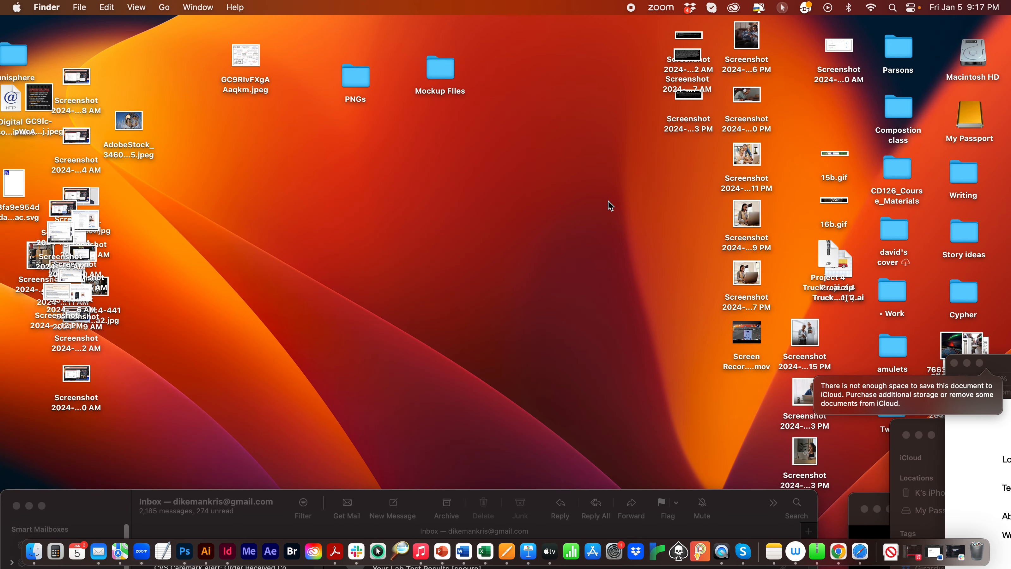